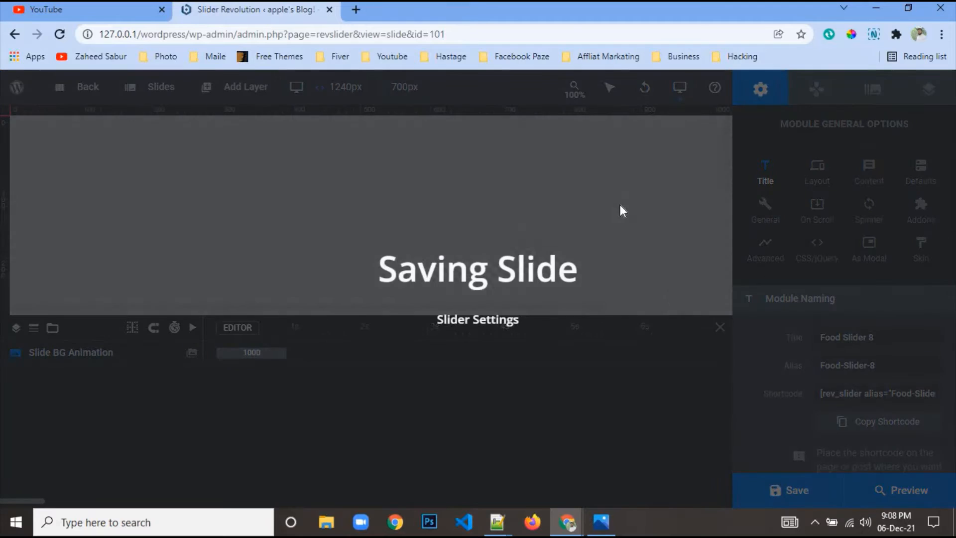
Set the slide's background source type to Image
{"action": "left_click", "coordinate": [871, 100]}
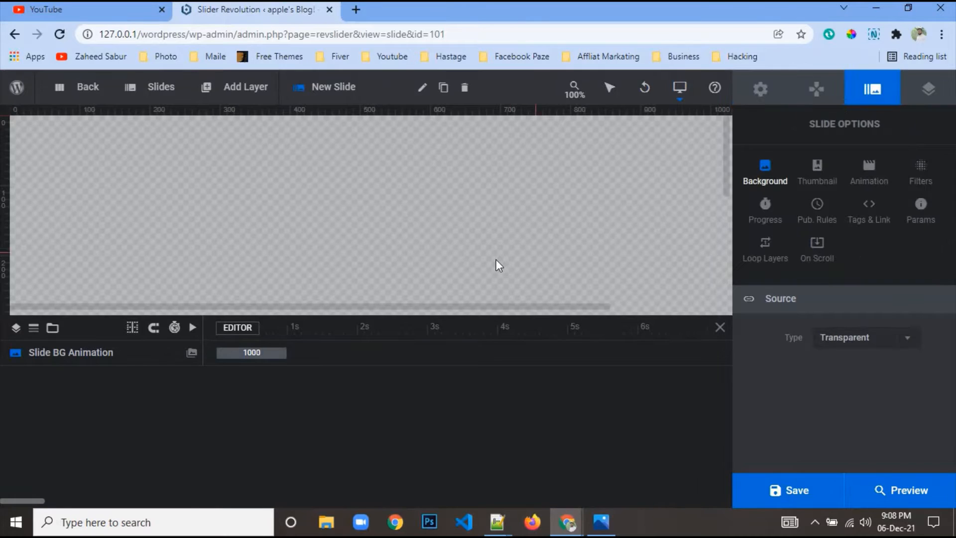
{"action": "left_click", "coordinate": [846, 340]}
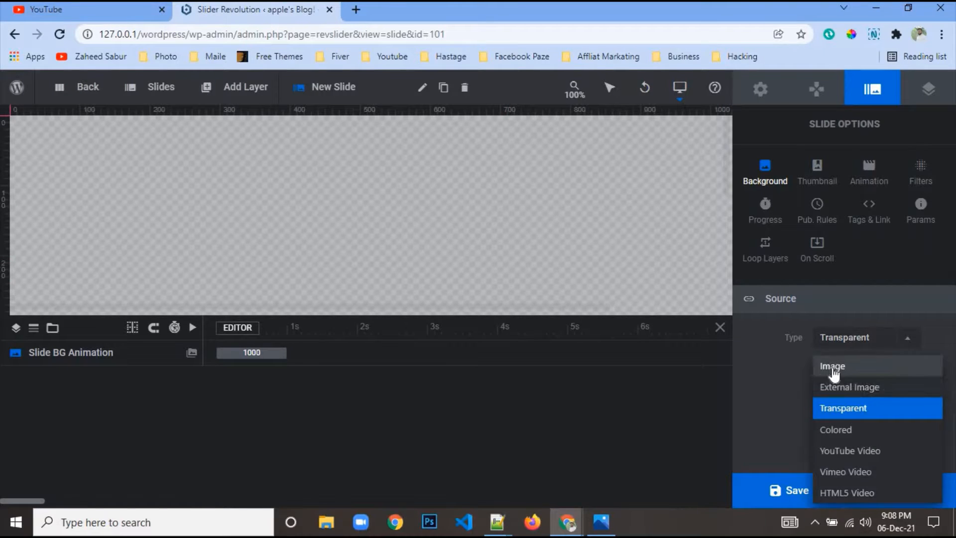
{"action": "left_click", "coordinate": [836, 368]}
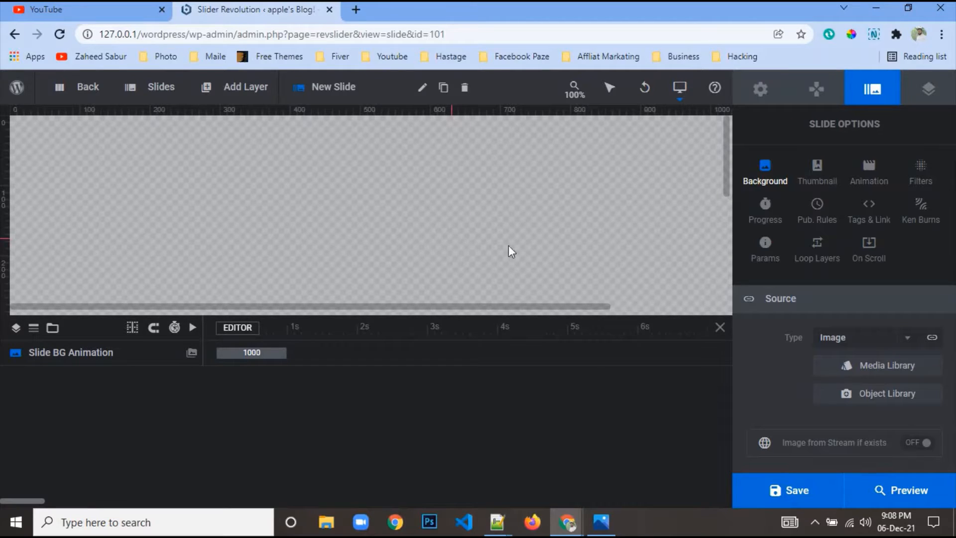
Upload Slider 8.jpg from the Desktop folder Food Food > Food Slider to the media library
{"action": "left_click", "coordinate": [882, 367]}
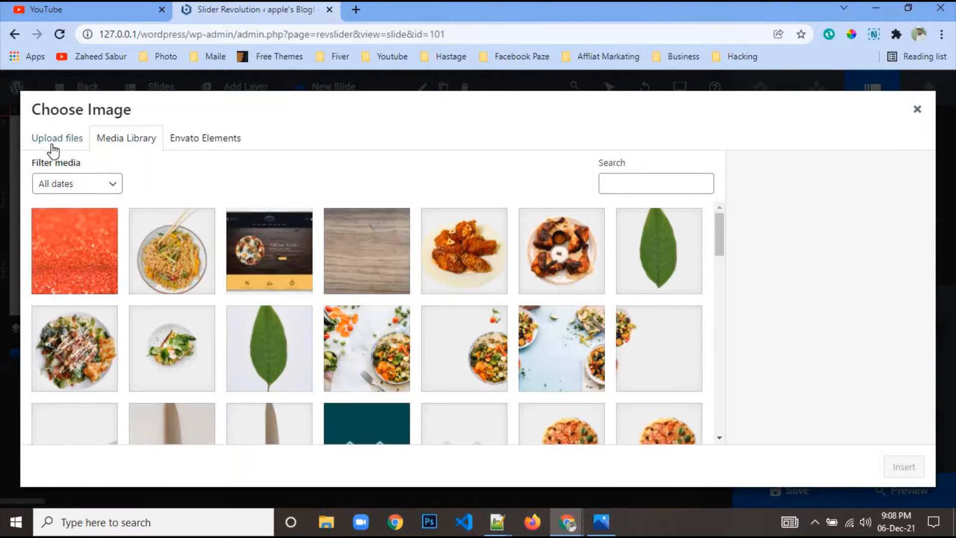
{"action": "left_click", "coordinate": [50, 144]}
{"action": "left_click", "coordinate": [465, 321]}
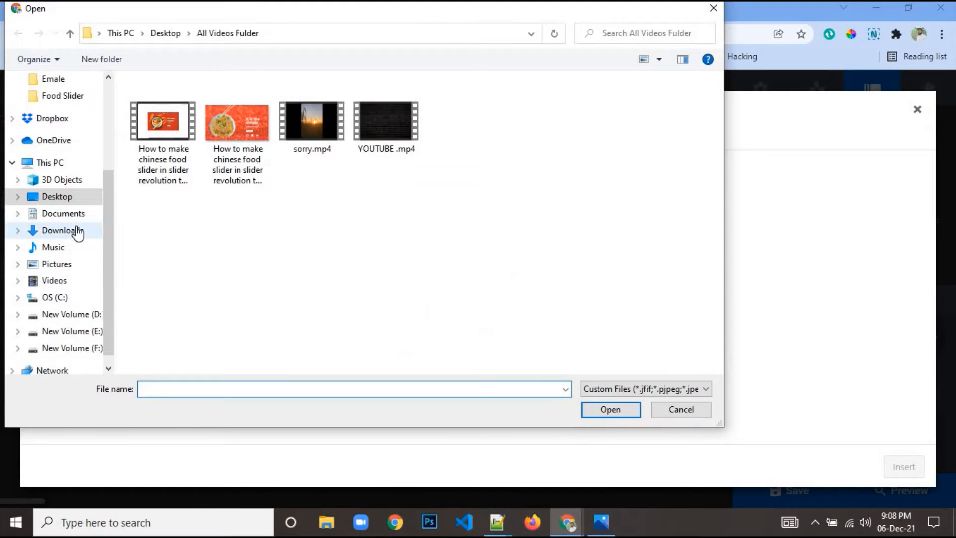
{"action": "left_click", "coordinate": [57, 201]}
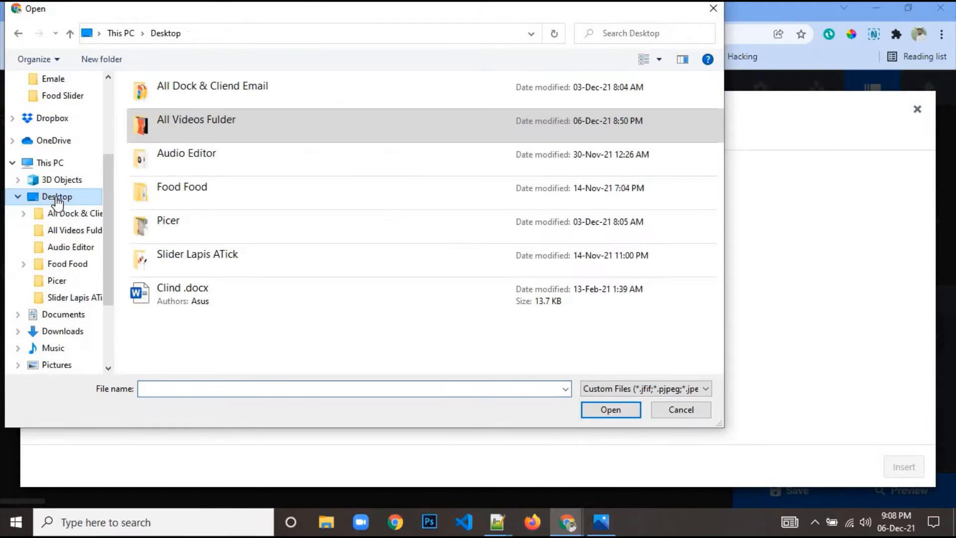
{"action": "double_click", "coordinate": [210, 200]}
{"action": "double_click", "coordinate": [217, 102]}
{"action": "left_click", "coordinate": [170, 122]}
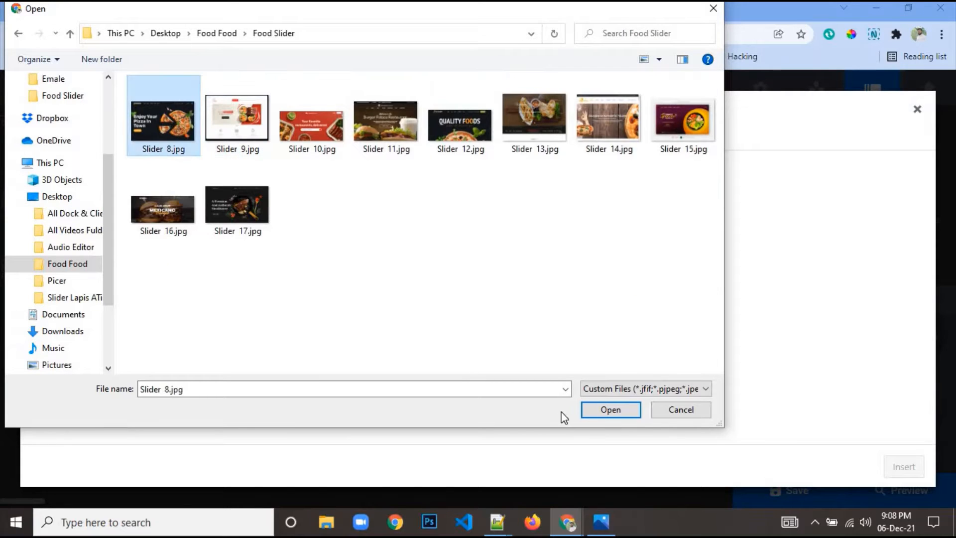
{"action": "left_click", "coordinate": [604, 411]}
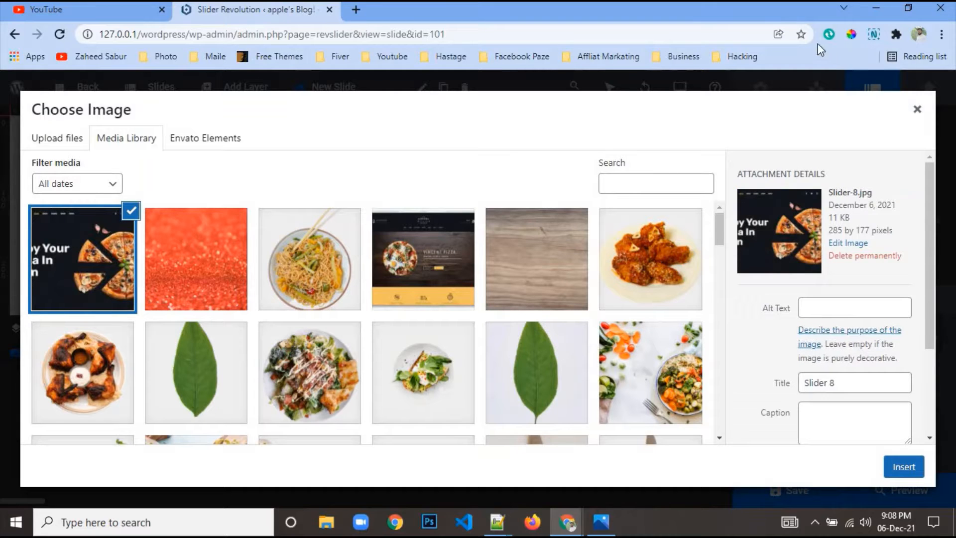
Sample the dark background of the Slider 8 thumbnail with the ColorPick Eyedropper and copy its hex code 15181D
{"action": "left_click", "coordinate": [851, 34]}
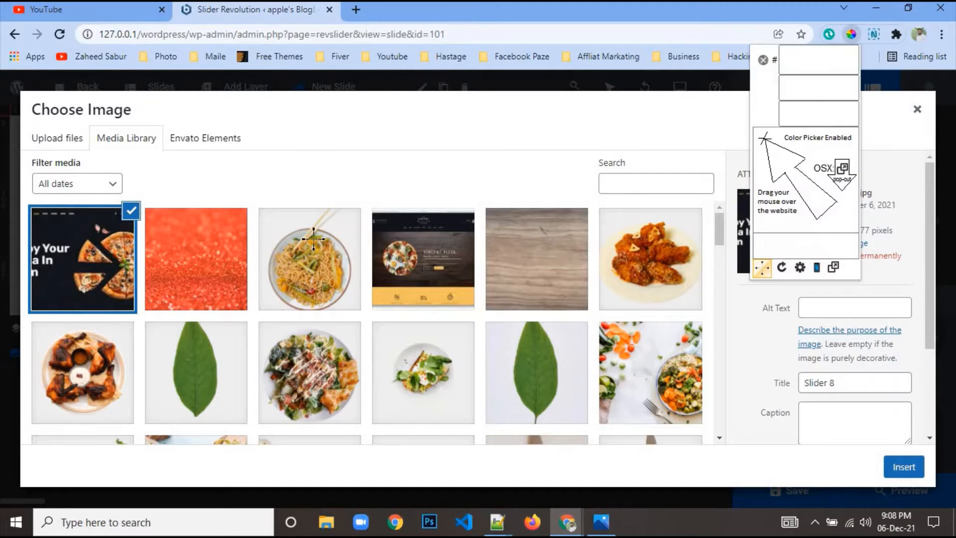
{"action": "left_click", "coordinate": [54, 292]}
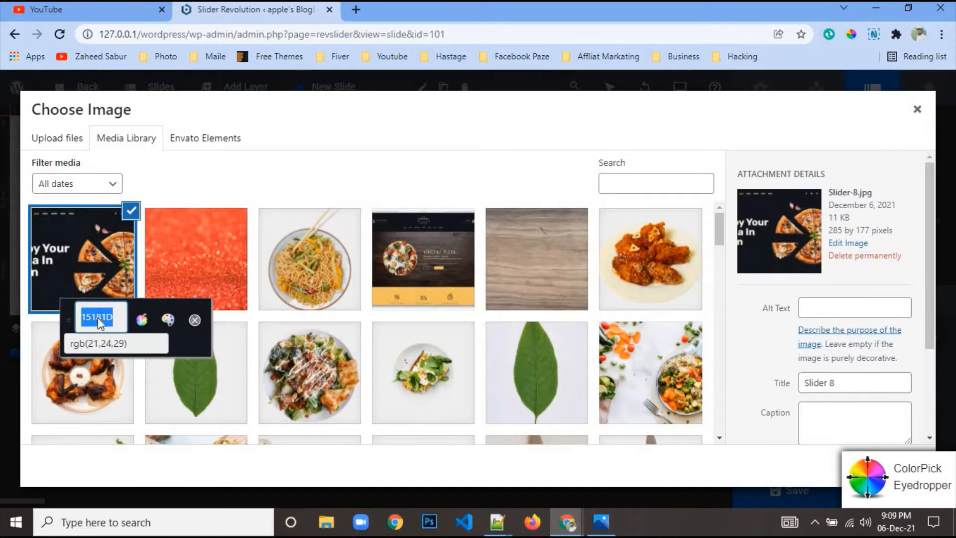
{"action": "right_click", "coordinate": [119, 319]}
{"action": "left_click", "coordinate": [130, 328]}
{"action": "left_click", "coordinate": [194, 320]}
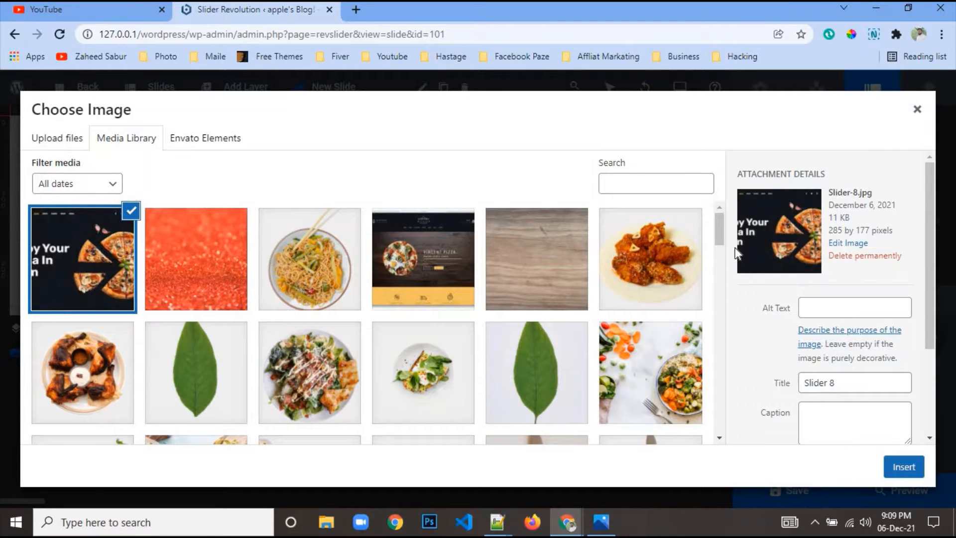
Leave the image chooser without inserting, set the slide background to Colored with #15181D, and save the slide
{"action": "left_click", "coordinate": [915, 107]}
{"action": "left_click", "coordinate": [876, 343]}
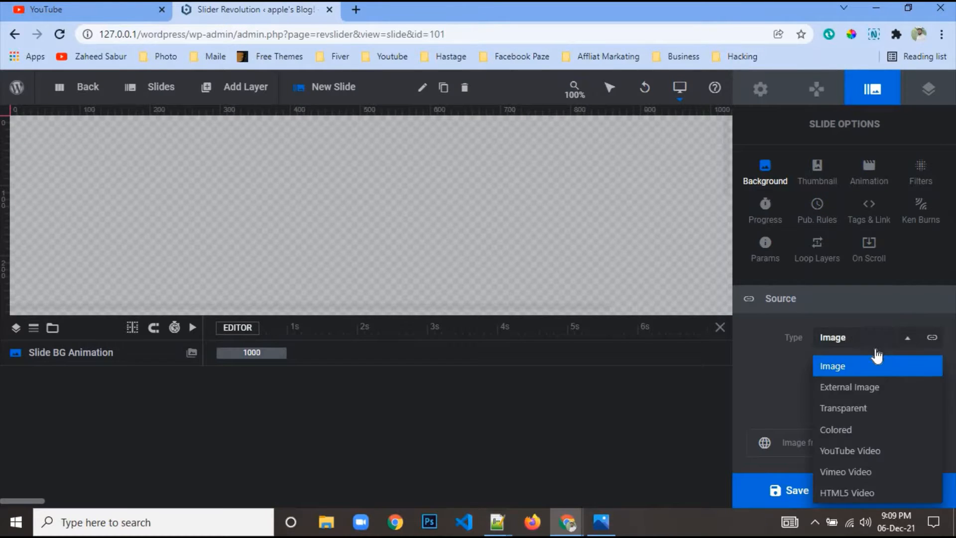
{"action": "left_click", "coordinate": [857, 429]}
{"action": "left_click", "coordinate": [824, 365]}
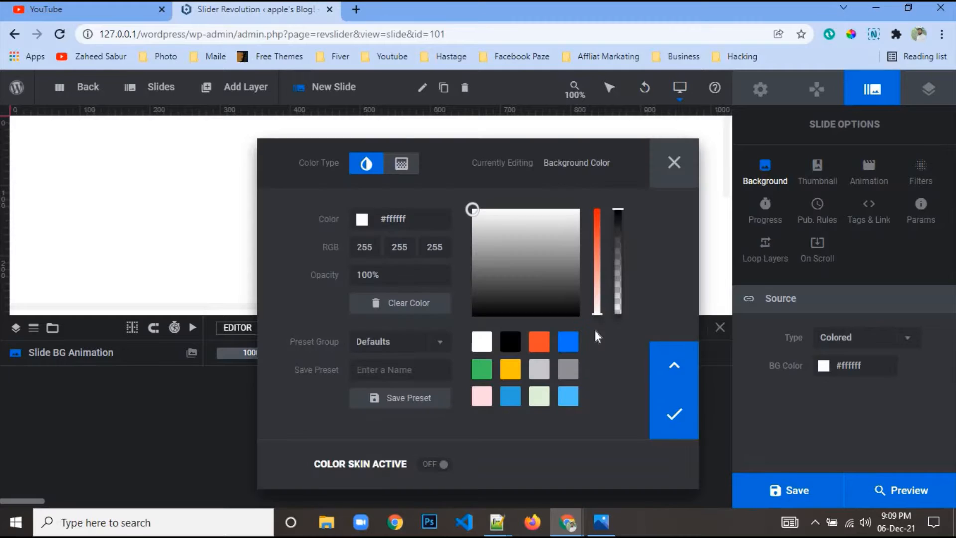
{"action": "triple_click", "coordinate": [393, 218]}
{"action": "right_click", "coordinate": [396, 220]}
{"action": "left_click", "coordinate": [439, 293]}
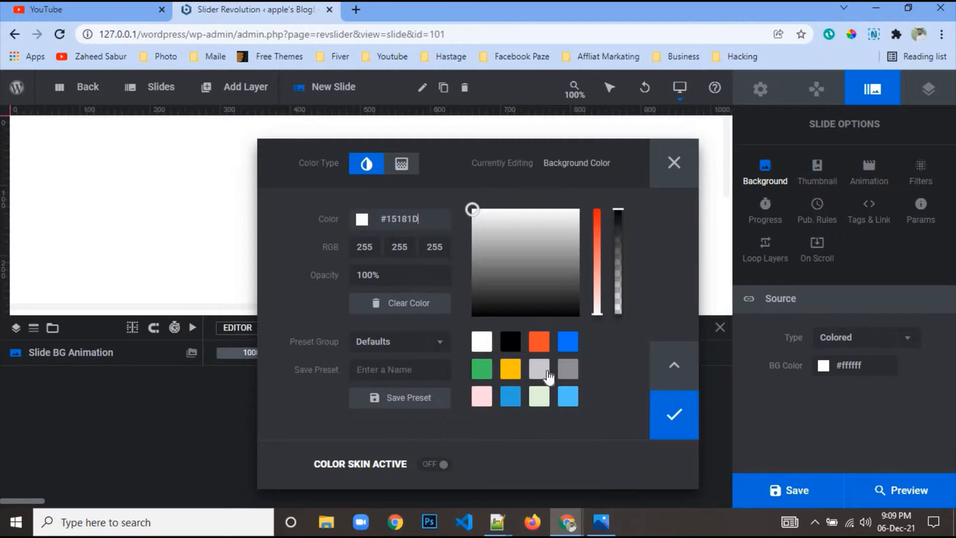
{"action": "left_click", "coordinate": [674, 413]}
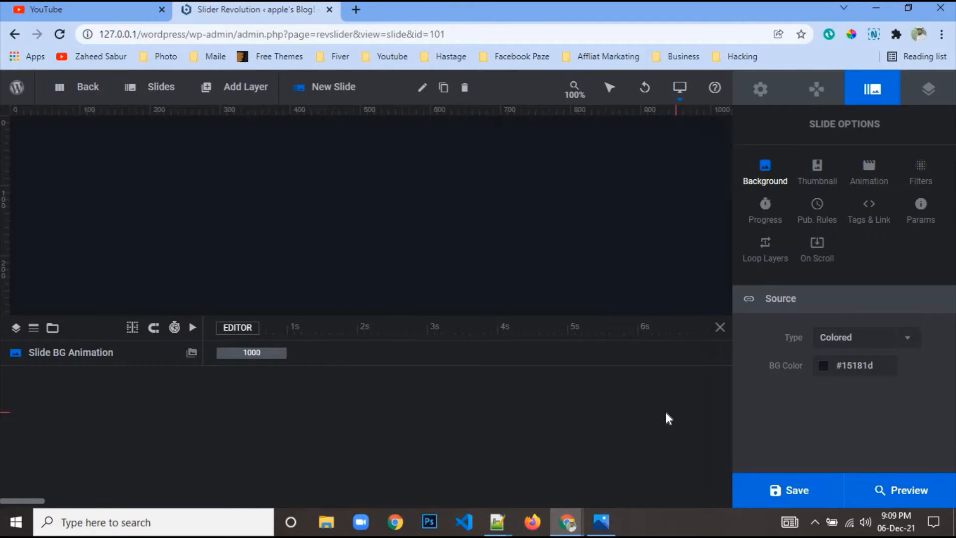
{"action": "left_click", "coordinate": [817, 492]}
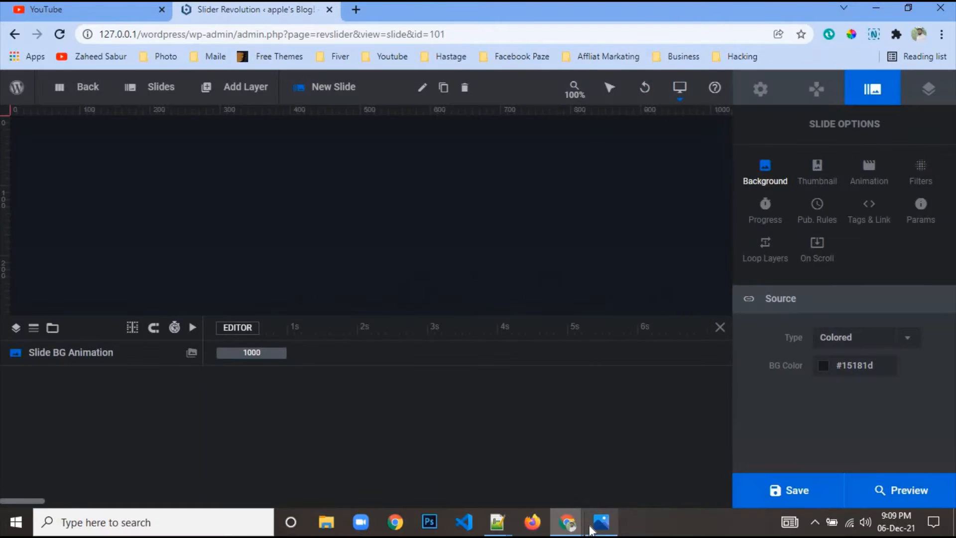
Check the Slider 8 reference picture and add an image layer with the whole pizza and two tomatoes from the media library
{"action": "left_click", "coordinate": [593, 530]}
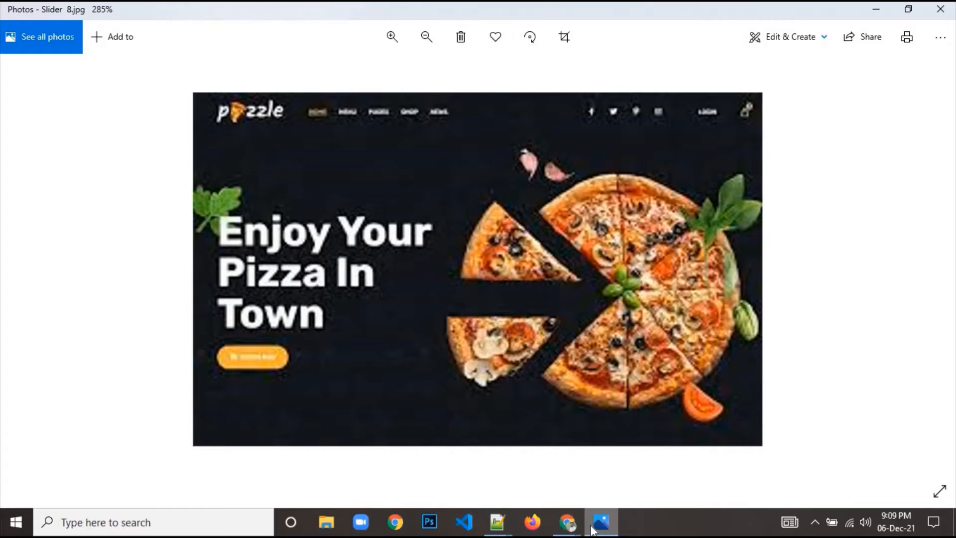
{"action": "left_click", "coordinate": [593, 530]}
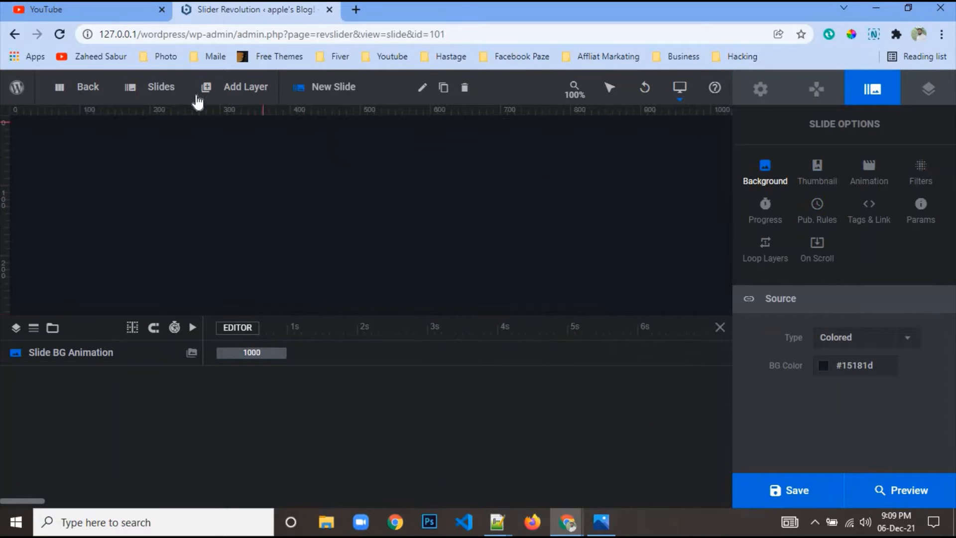
{"action": "mouse_move", "coordinate": [234, 89]}
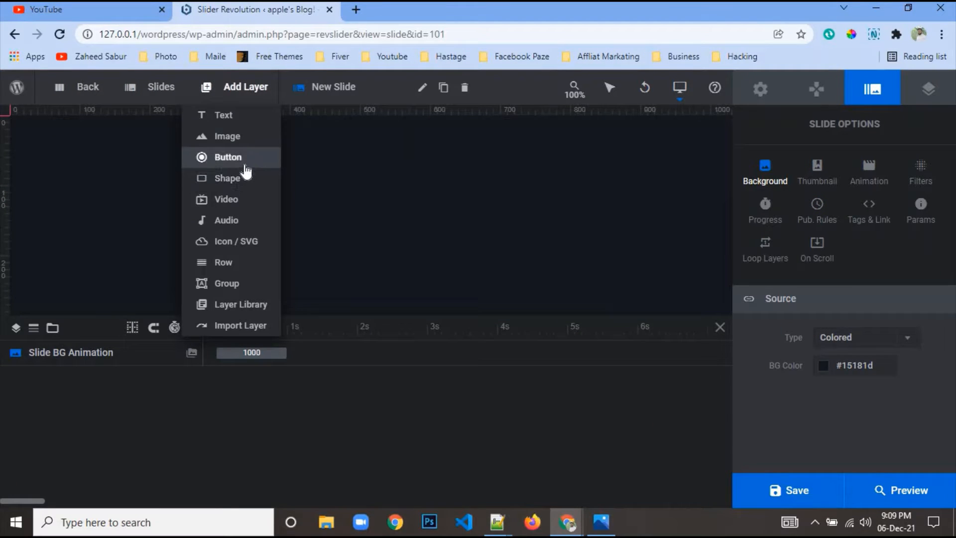
{"action": "left_click", "coordinate": [241, 138]}
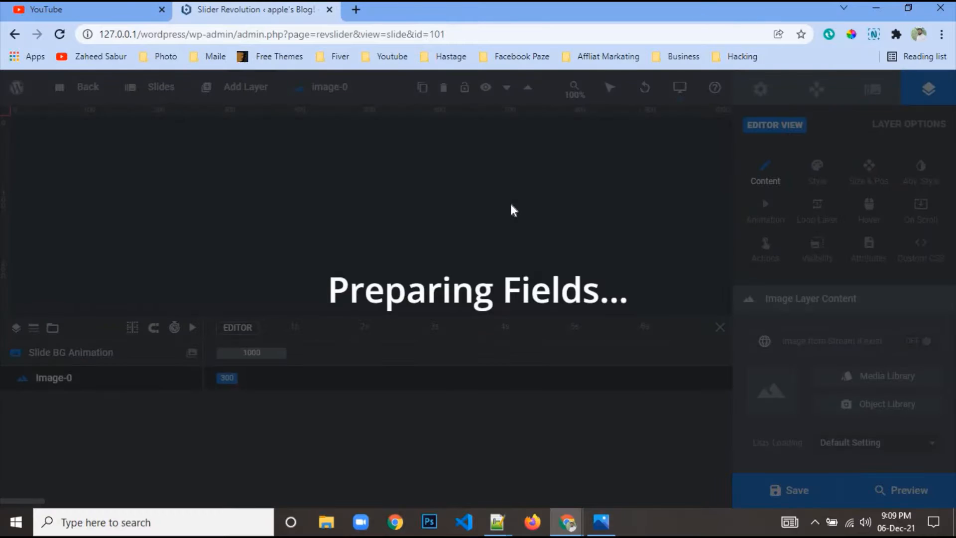
{"action": "left_click", "coordinate": [849, 376]}
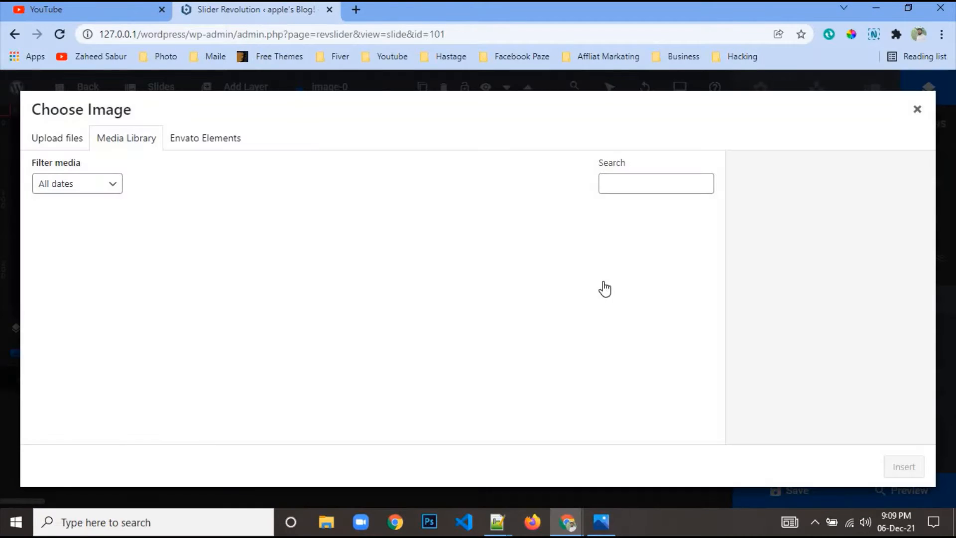
{"action": "scroll", "coordinate": [561, 275], "scroll_direction": "down", "scroll_amount": 3}
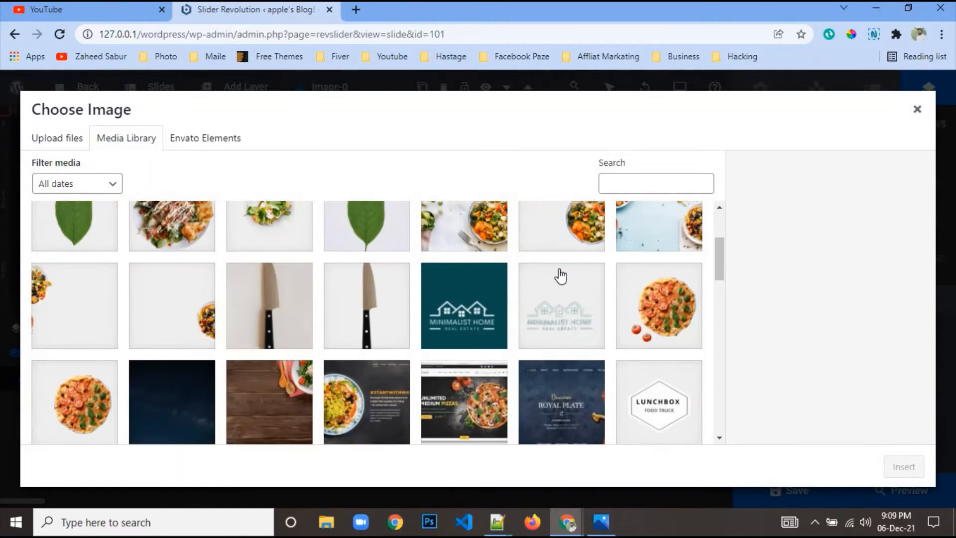
{"action": "left_click", "coordinate": [662, 317]}
{"action": "left_click", "coordinate": [904, 467]}
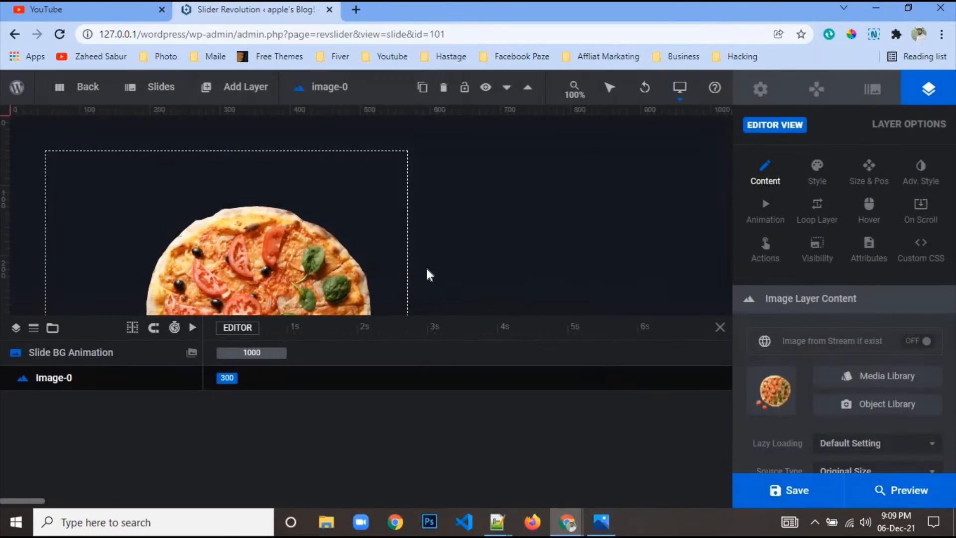
Enlarge the pizza image to about 593 px wide and move it to about X 604 px, Y -30 px
{"action": "left_click_drag", "start_coordinate": [439, 272], "coordinate": [513, 428]}
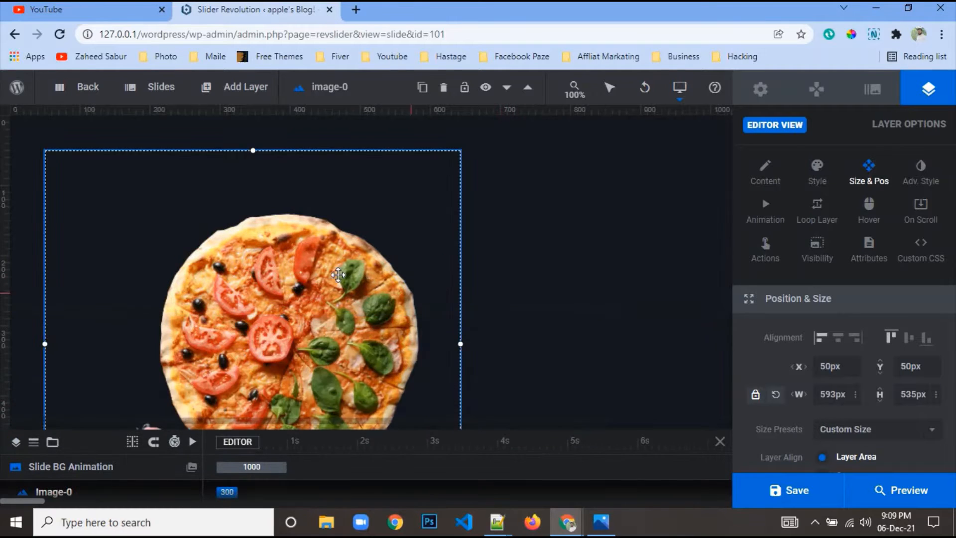
{"action": "left_click_drag", "start_coordinate": [338, 276], "coordinate": [469, 218]}
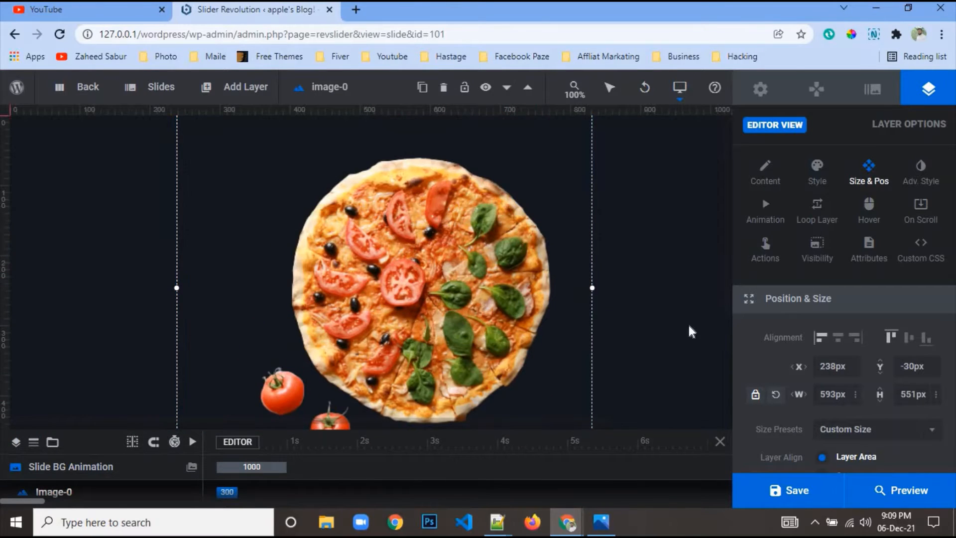
{"action": "left_click_drag", "start_coordinate": [476, 424], "coordinate": [667, 447]}
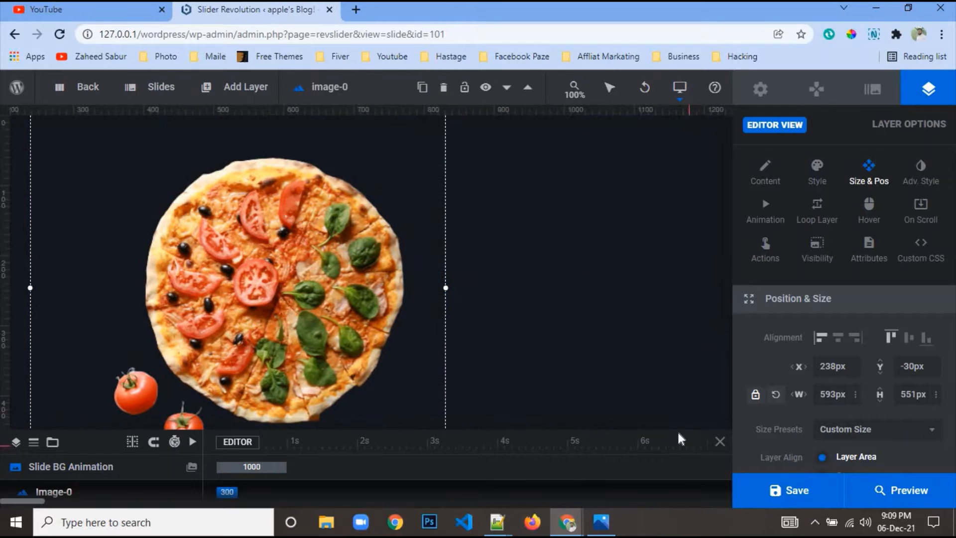
{"action": "left_click_drag", "start_coordinate": [317, 288], "coordinate": [598, 283]}
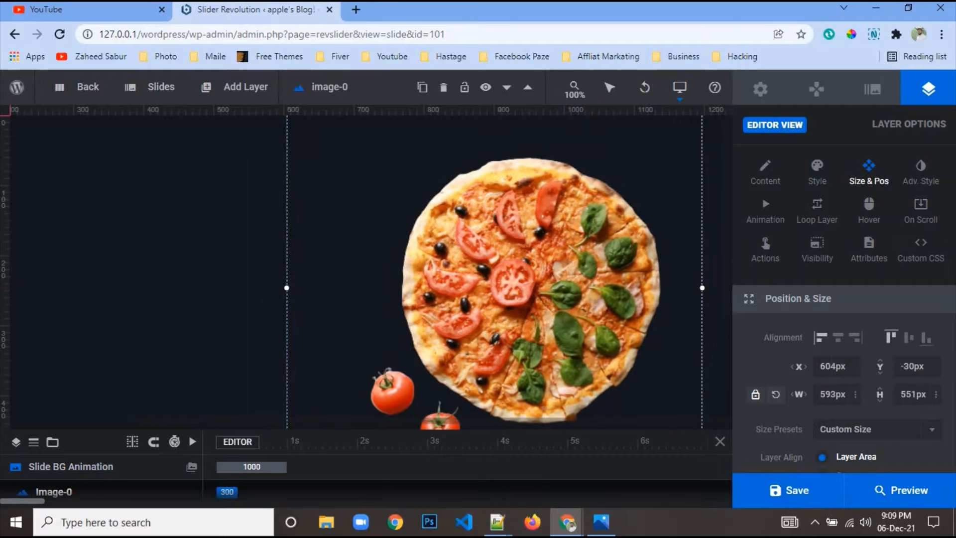
Align the pizza image to the vertical middle of the slide and enlarge it to about 673 × 624 px
{"action": "left_click", "coordinate": [909, 337]}
{"action": "scroll", "coordinate": [448, 254], "scroll_direction": "down", "scroll_amount": 3}
{"action": "scroll", "coordinate": [452, 245], "scroll_direction": "up", "scroll_amount": 3}
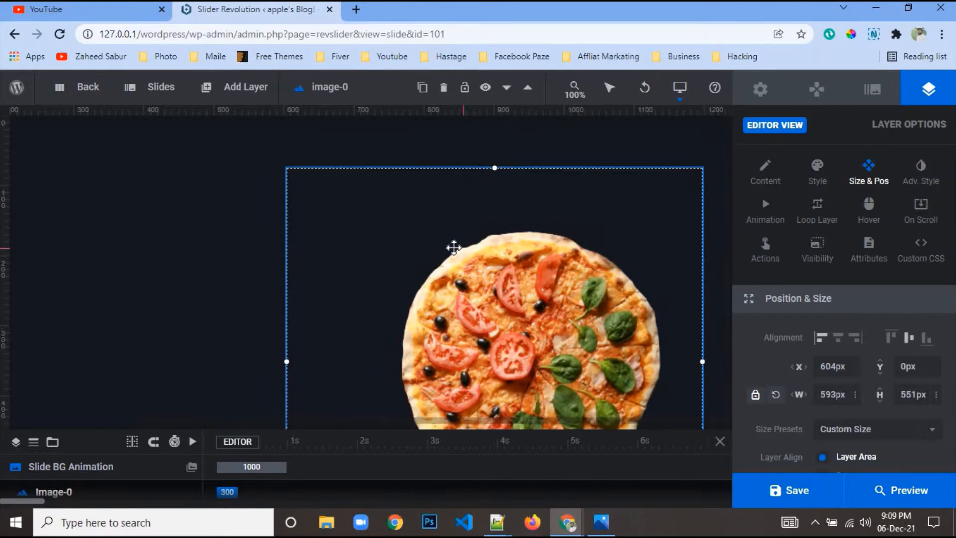
{"action": "scroll", "coordinate": [452, 245], "scroll_direction": "down", "scroll_amount": 3}
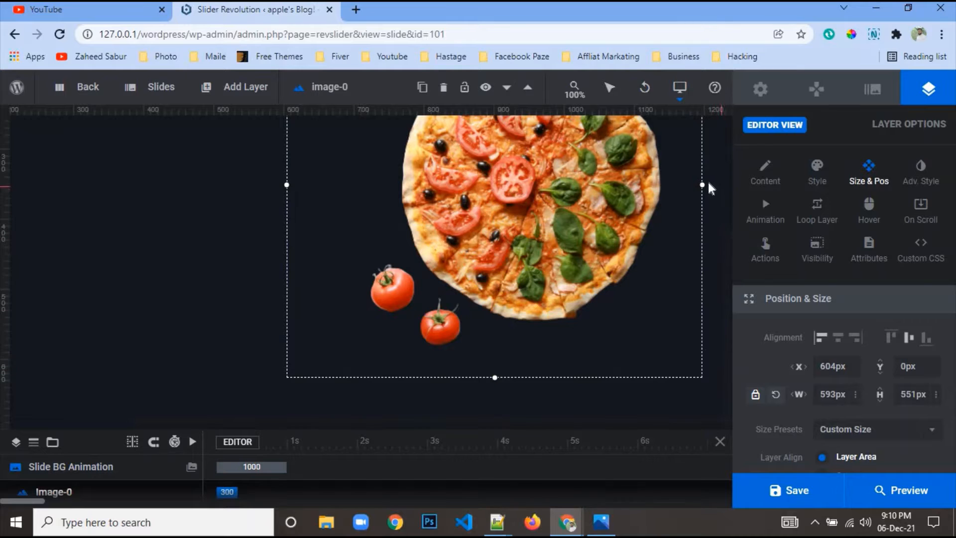
{"action": "left_click_drag", "start_coordinate": [702, 185], "coordinate": [767, 219]}
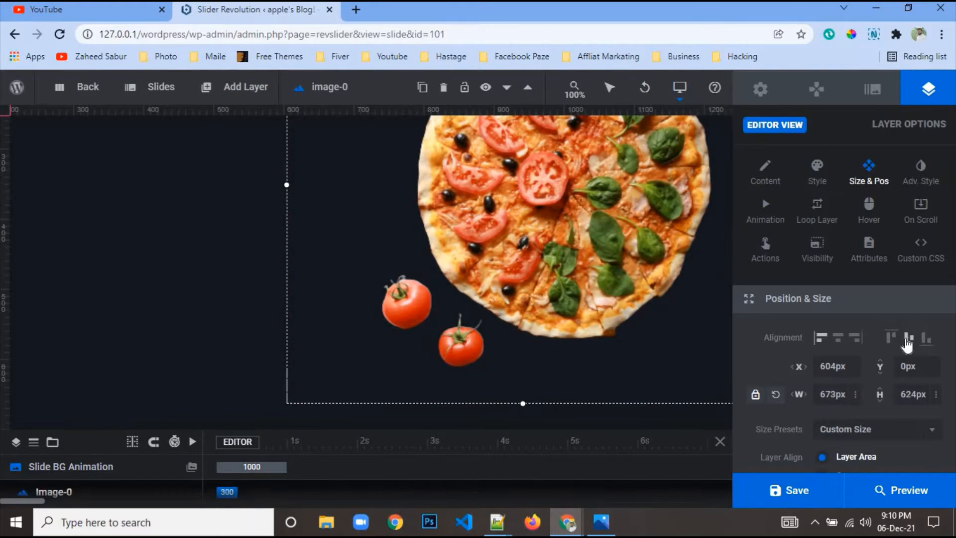
{"action": "scroll", "coordinate": [558, 328], "scroll_direction": "up", "scroll_amount": 3}
{"action": "scroll", "coordinate": [559, 327], "scroll_direction": "down", "scroll_amount": 3}
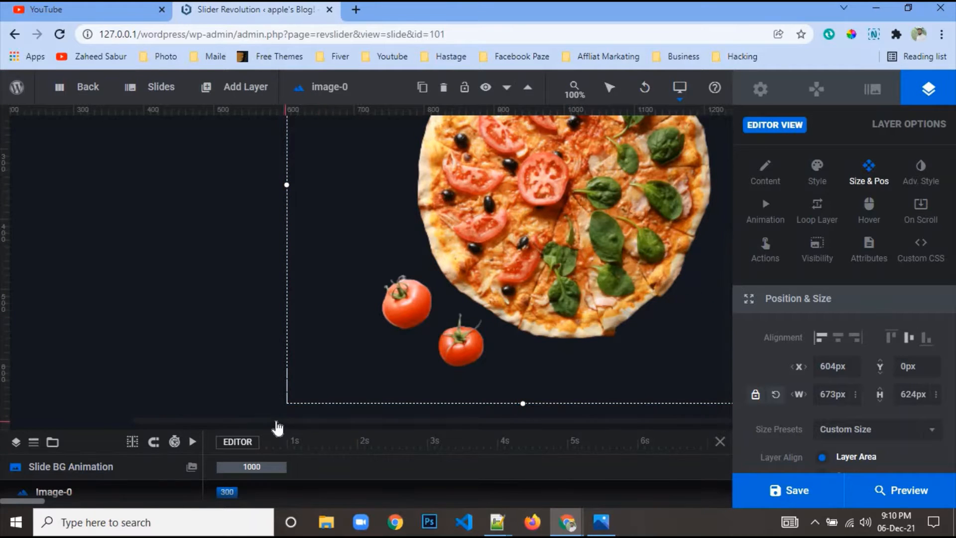
Add a new text layer to the slide using the Quick Style Content option
{"action": "left_click_drag", "start_coordinate": [260, 422], "coordinate": [130, 416]}
{"action": "scroll", "coordinate": [420, 352], "scroll_direction": "up", "scroll_amount": 3}
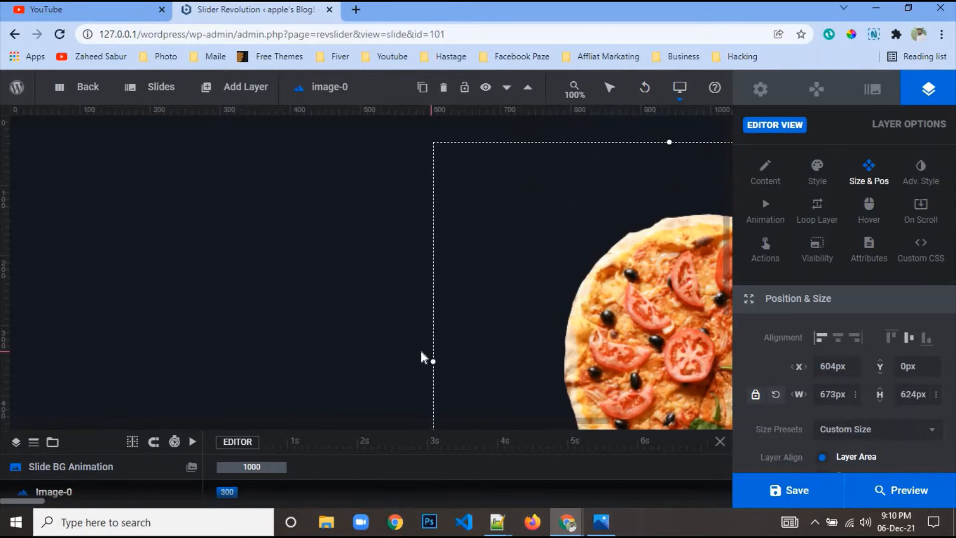
{"action": "mouse_move", "coordinate": [264, 93]}
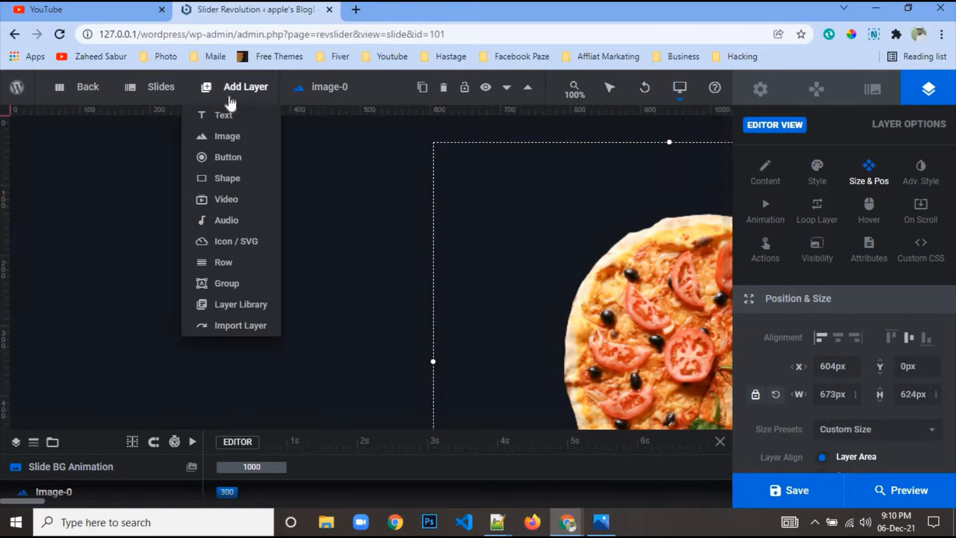
{"action": "mouse_move", "coordinate": [234, 117]}
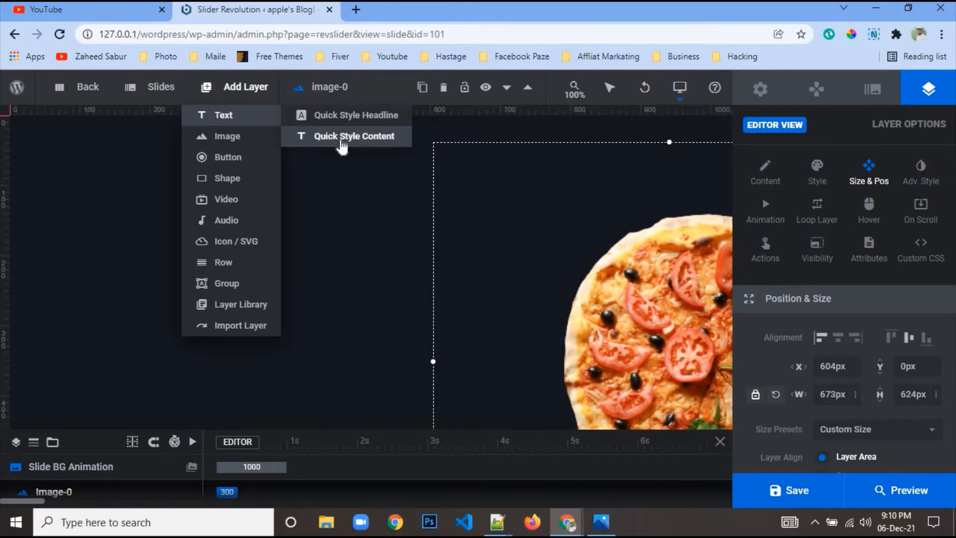
{"action": "left_click", "coordinate": [342, 137]}
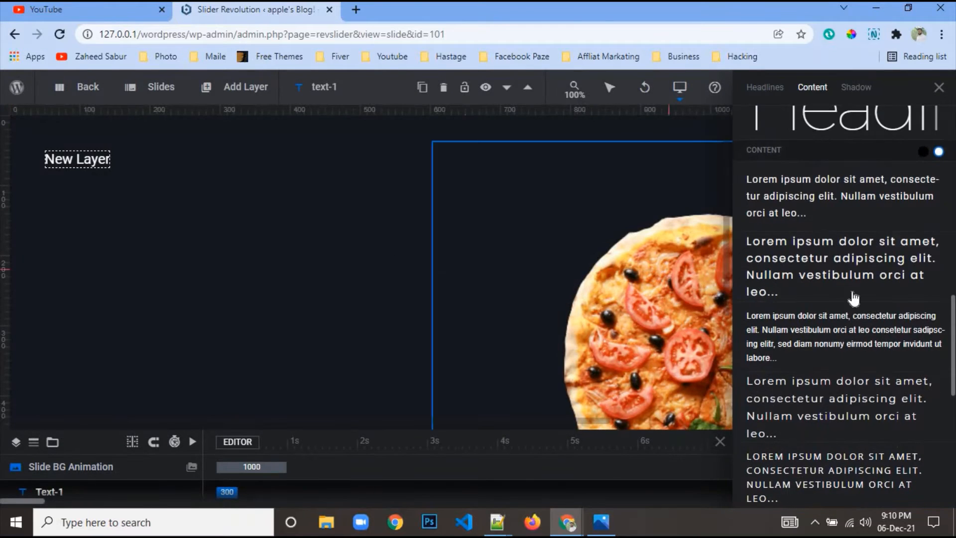
Check the Slider 8 reference picture and apply the Poppins, 80px, 800 headline quick style to the new text layer
{"action": "scroll", "coordinate": [856, 278], "scroll_direction": "up", "scroll_amount": 6}
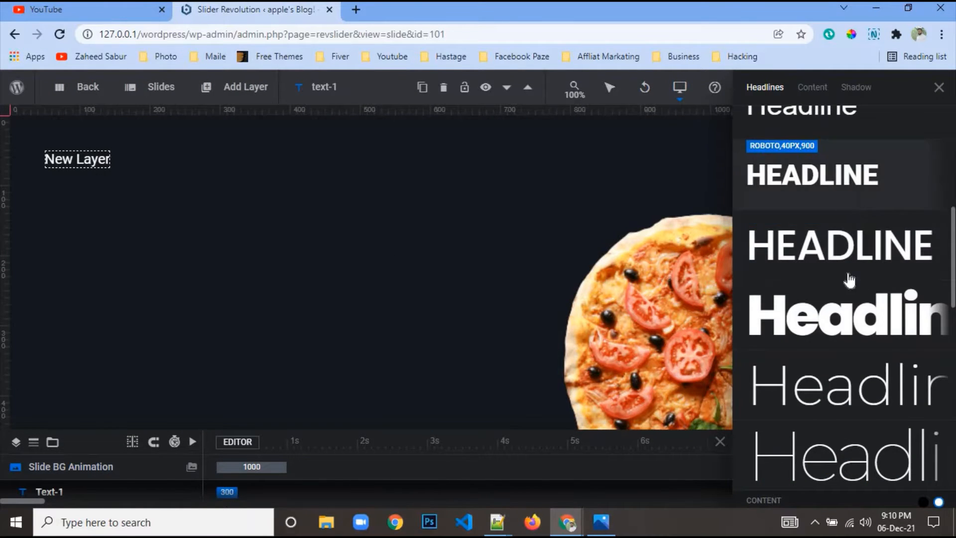
{"action": "left_click", "coordinate": [843, 199]}
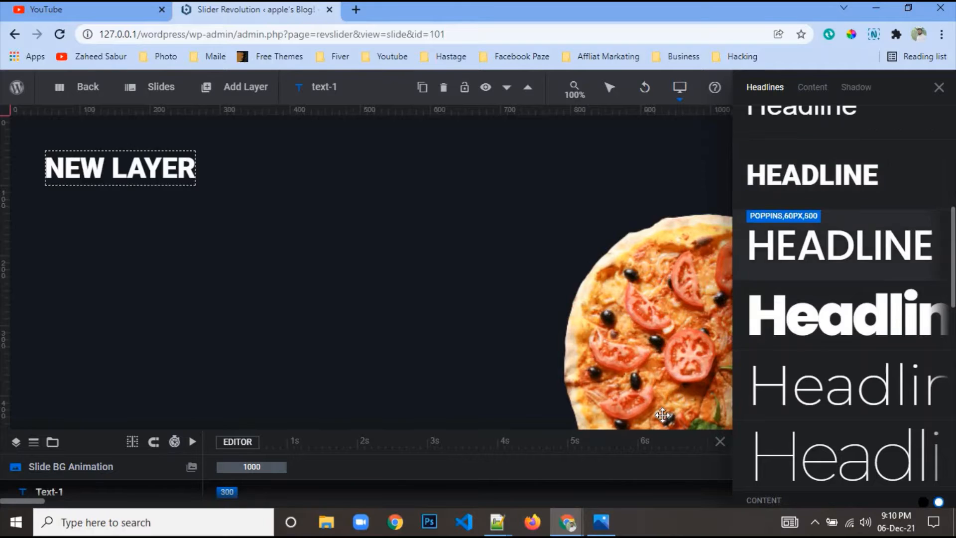
{"action": "left_click", "coordinate": [602, 522]}
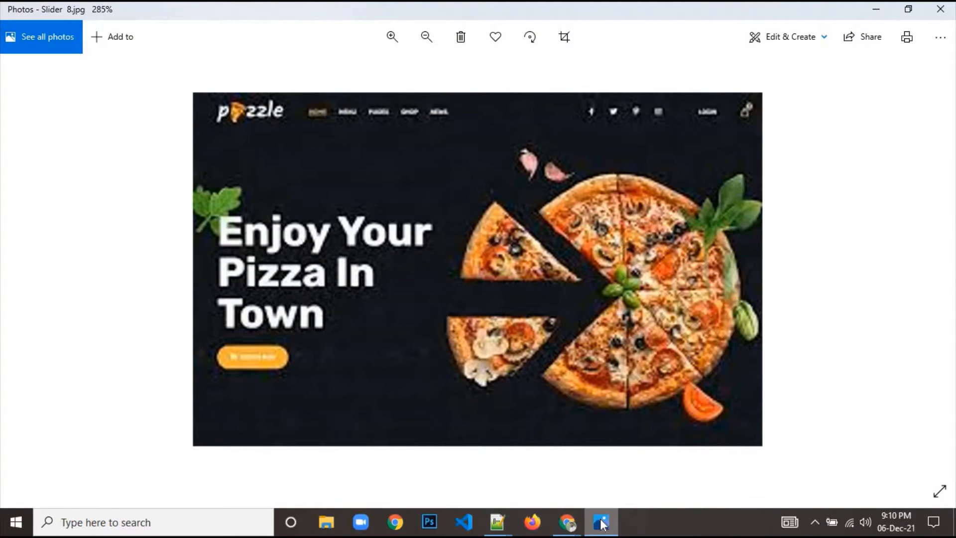
{"action": "left_click", "coordinate": [603, 522]}
{"action": "left_click", "coordinate": [849, 324]}
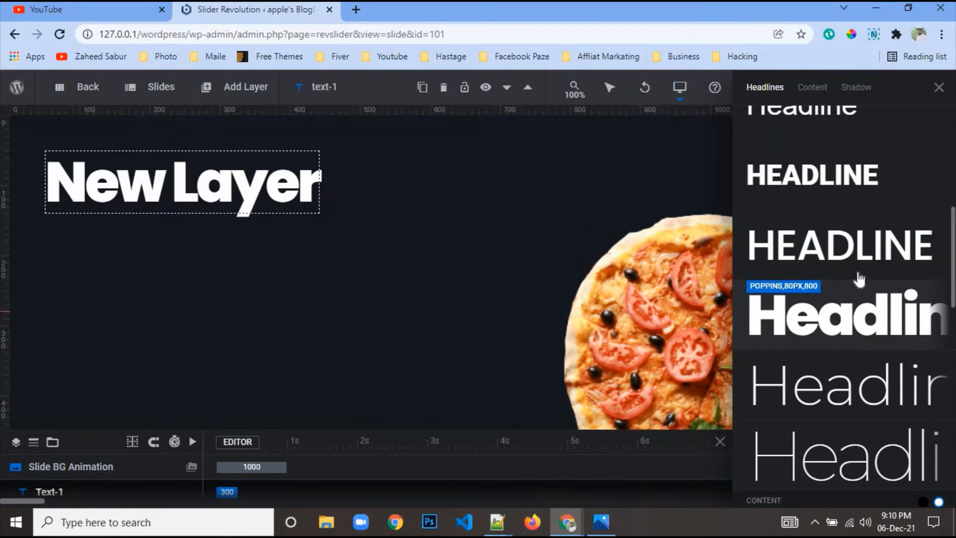
{"action": "left_click", "coordinate": [938, 87]}
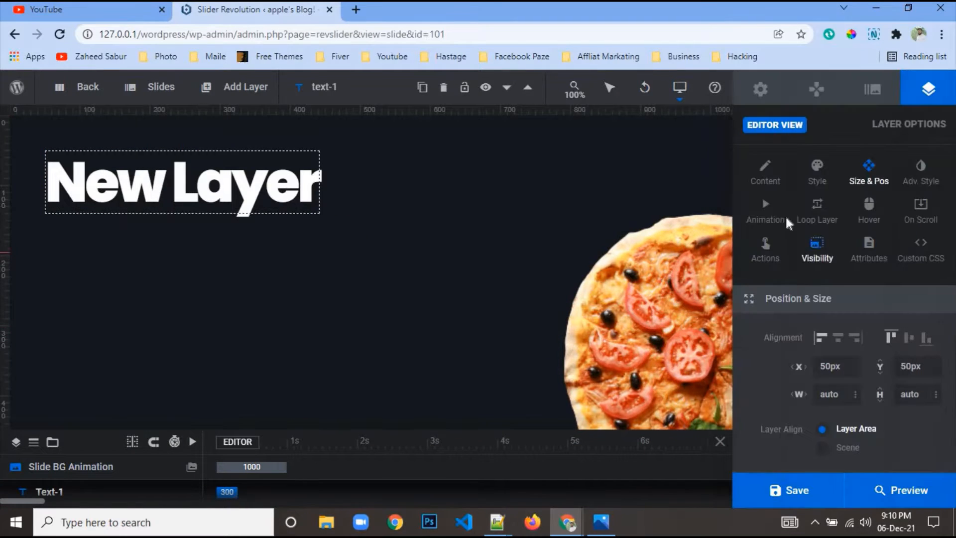
{"action": "left_click", "coordinate": [760, 90]}
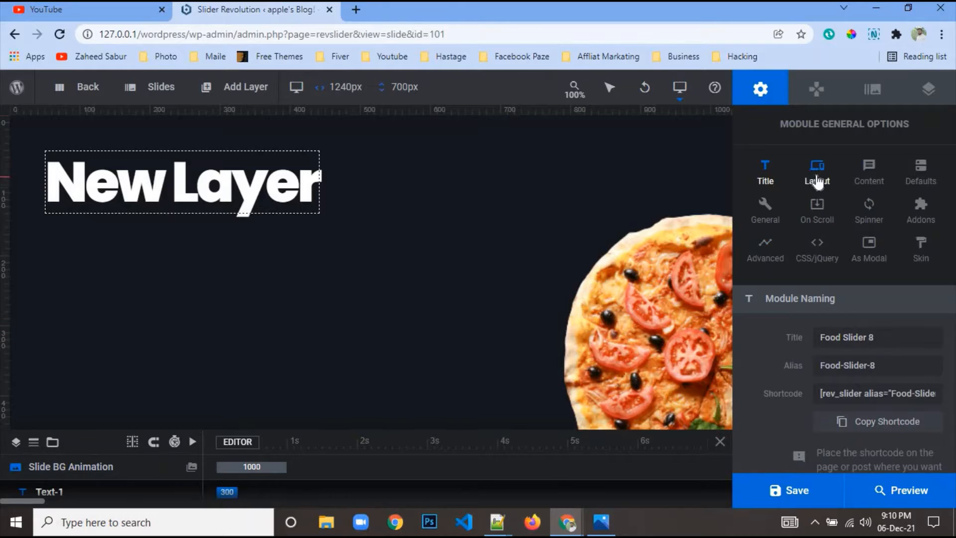
{"action": "scroll", "coordinate": [787, 234], "scroll_direction": "down", "scroll_amount": 1}
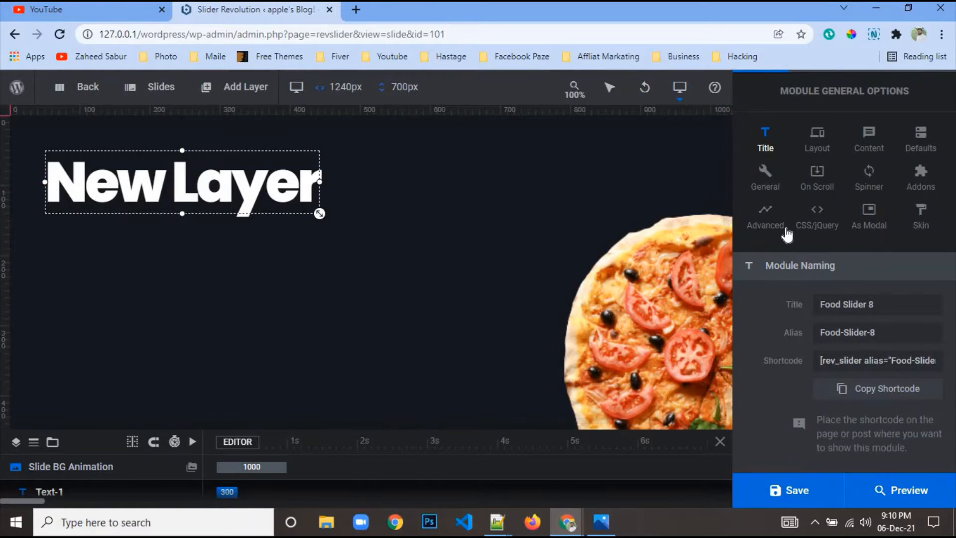
{"action": "scroll", "coordinate": [796, 222], "scroll_direction": "up", "scroll_amount": 1}
Replace the text layer's placeholder content with "enjoy your", following the heading in the Slider 8 reference picture
{"action": "left_click", "coordinate": [208, 196]}
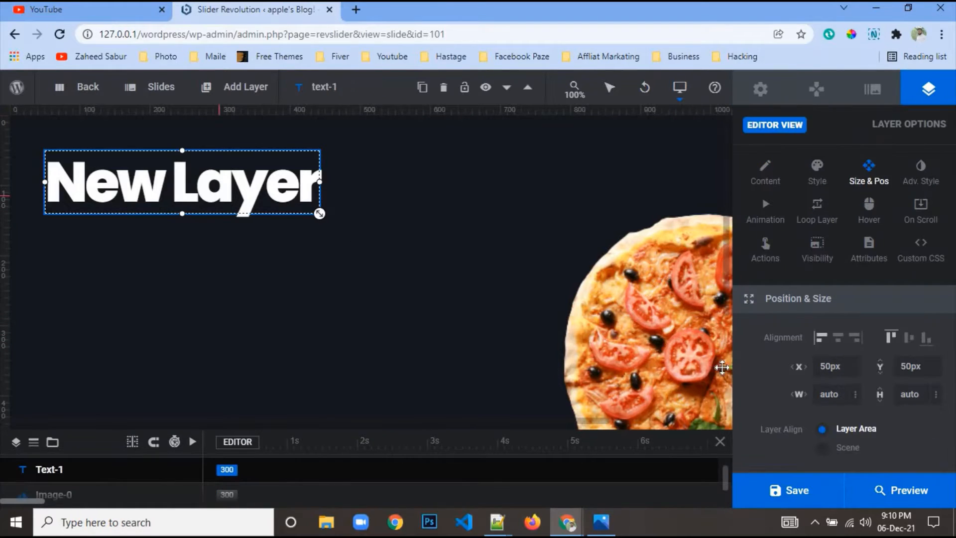
{"action": "left_click", "coordinate": [765, 171]}
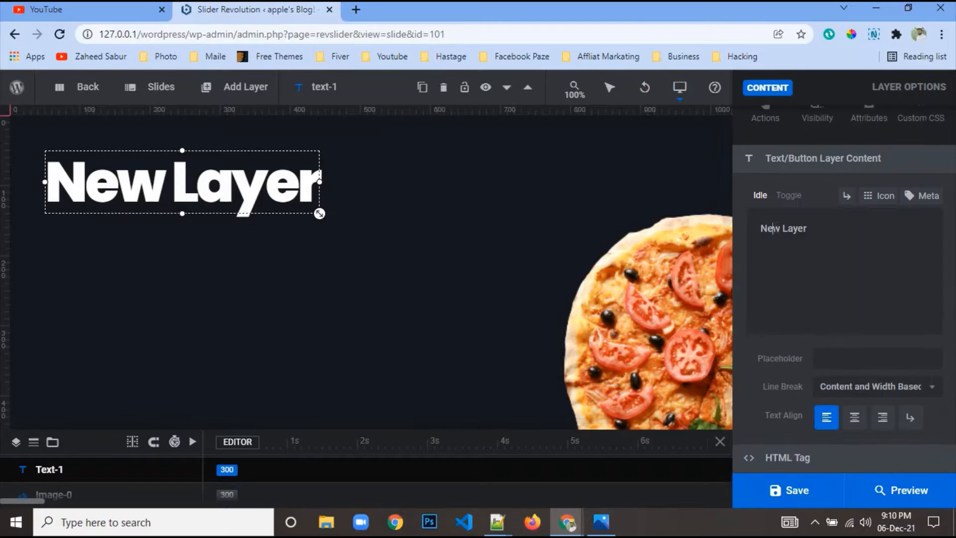
{"action": "triple_click", "coordinate": [772, 228]}
{"action": "left_click", "coordinate": [601, 522]}
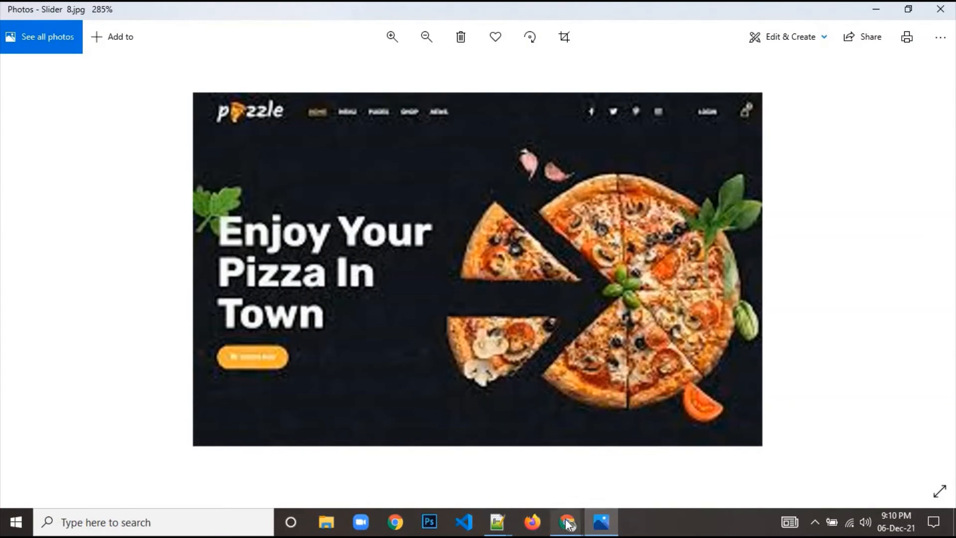
{"action": "mouse_move", "coordinate": [568, 522]}
{"action": "left_click", "coordinate": [646, 478]}
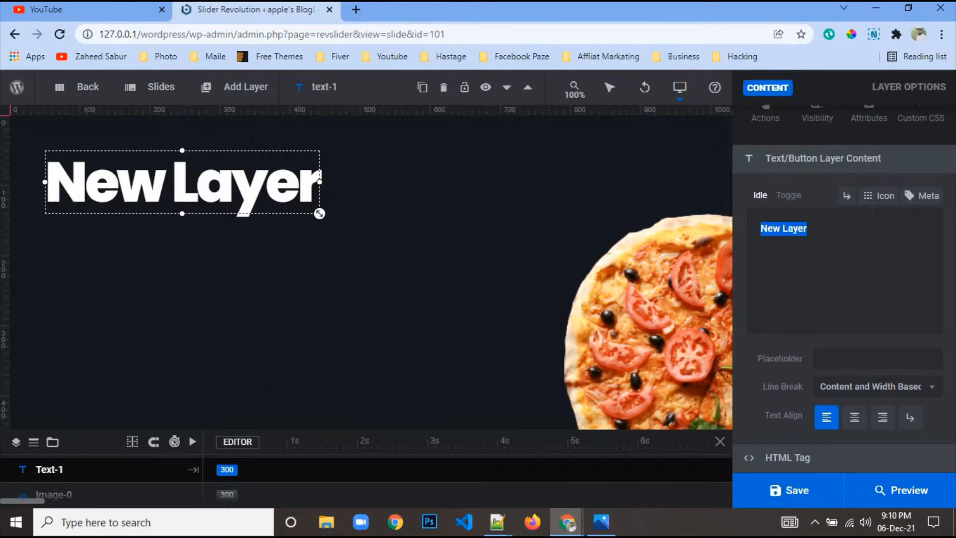
{"action": "type", "text": "enjo"}
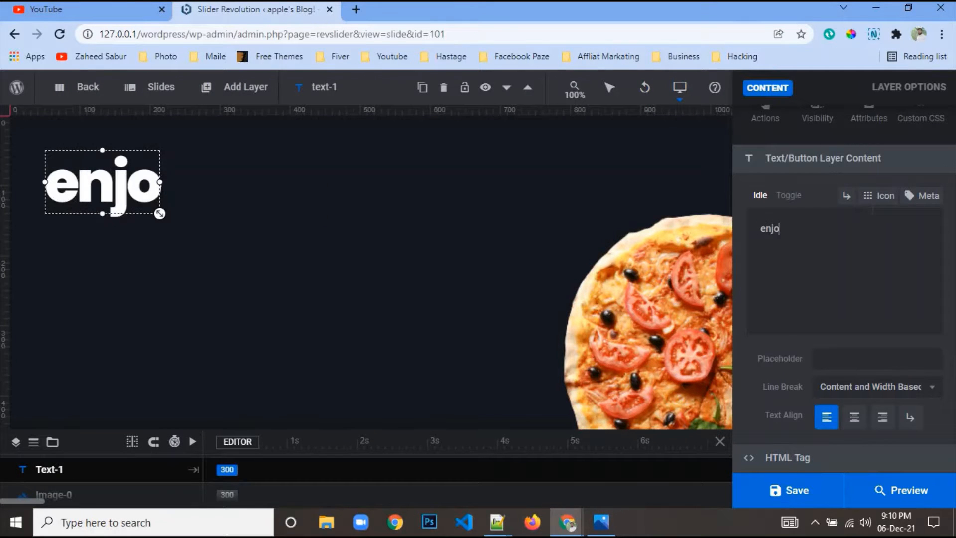
{"action": "type", "text": "y your"}
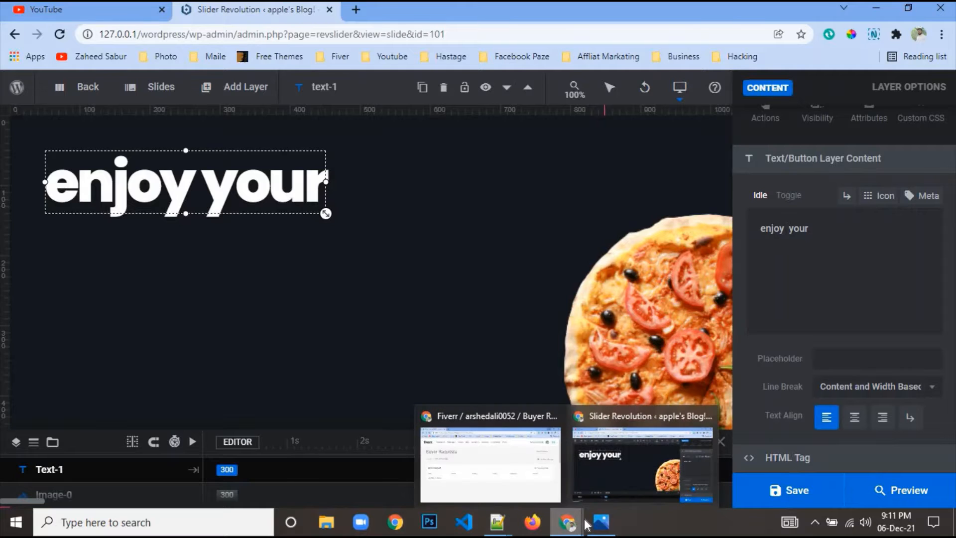
Check the reference picture and add "pizza in" and "town" as the second and third lines of the heading
{"action": "left_click", "coordinate": [602, 522]}
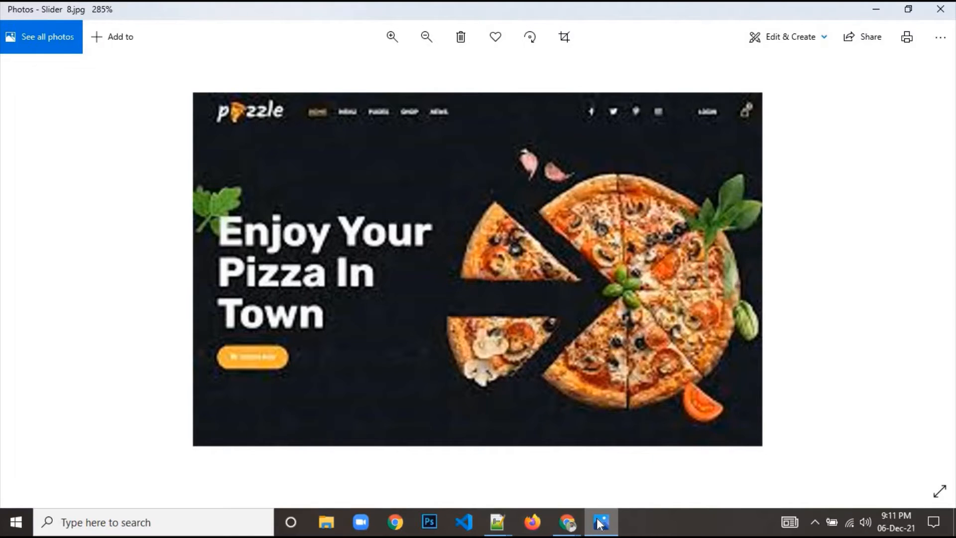
{"action": "left_click", "coordinate": [601, 522]}
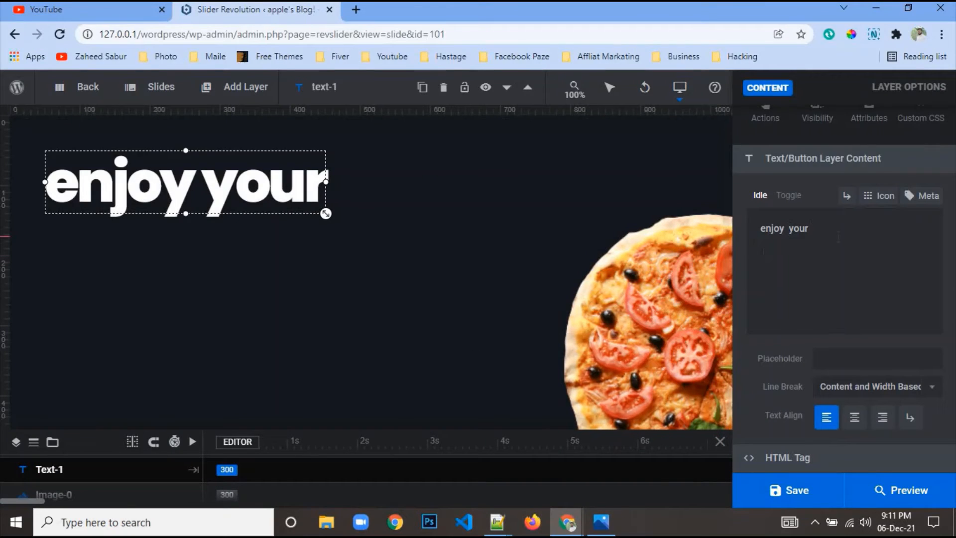
{"action": "type", "text": "piz"}
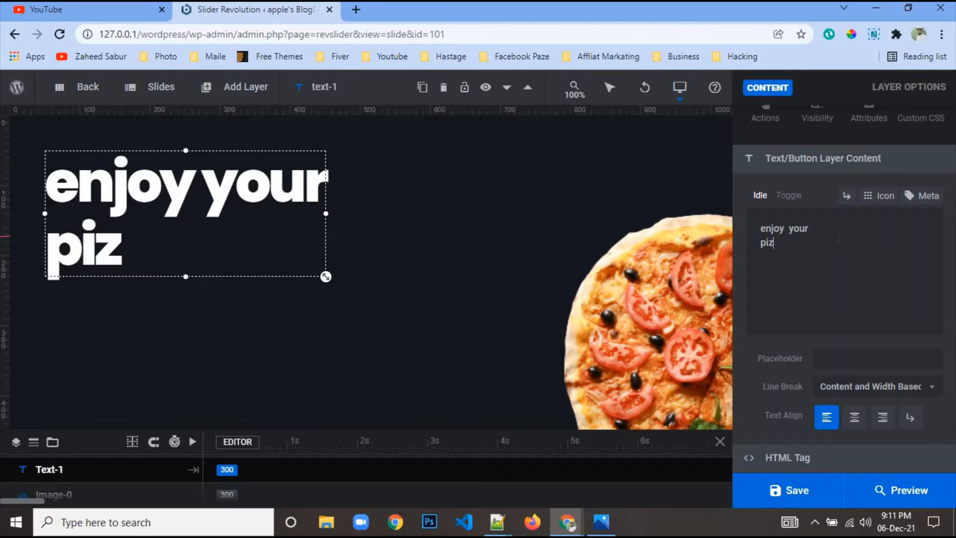
{"action": "type", "text": "za in"}
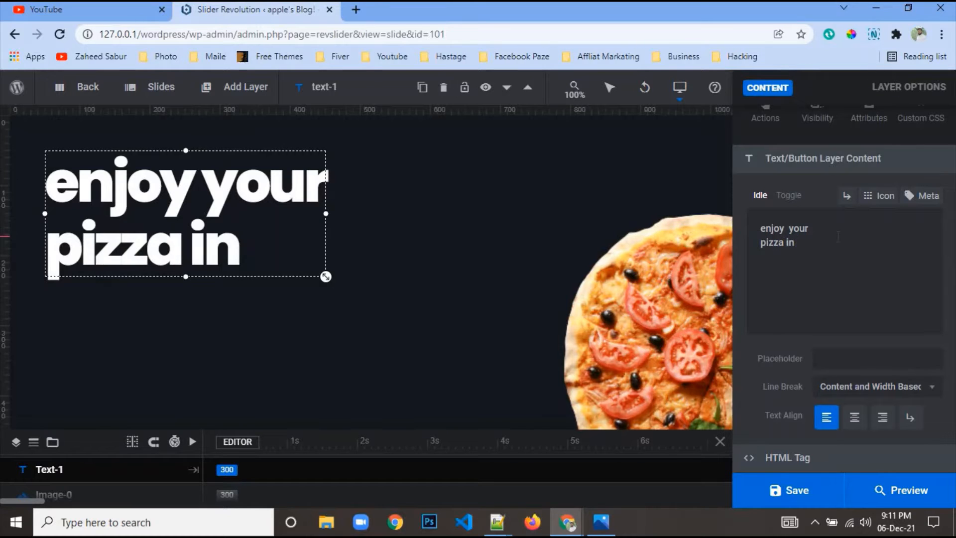
{"action": "key", "text": "Return"}
{"action": "type", "text": "town"}
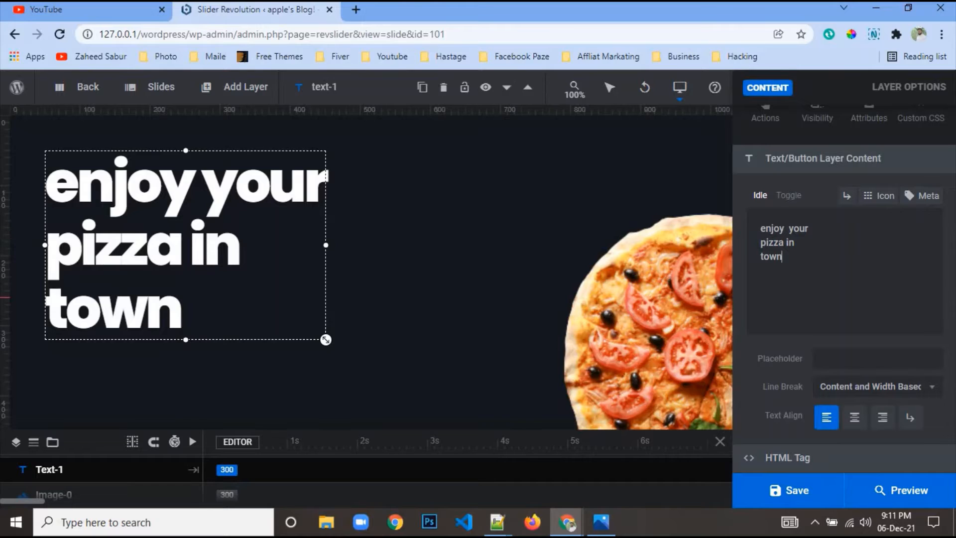
Set the heading text's font weight to 700
{"action": "scroll", "coordinate": [803, 287], "scroll_direction": "up", "scroll_amount": 3}
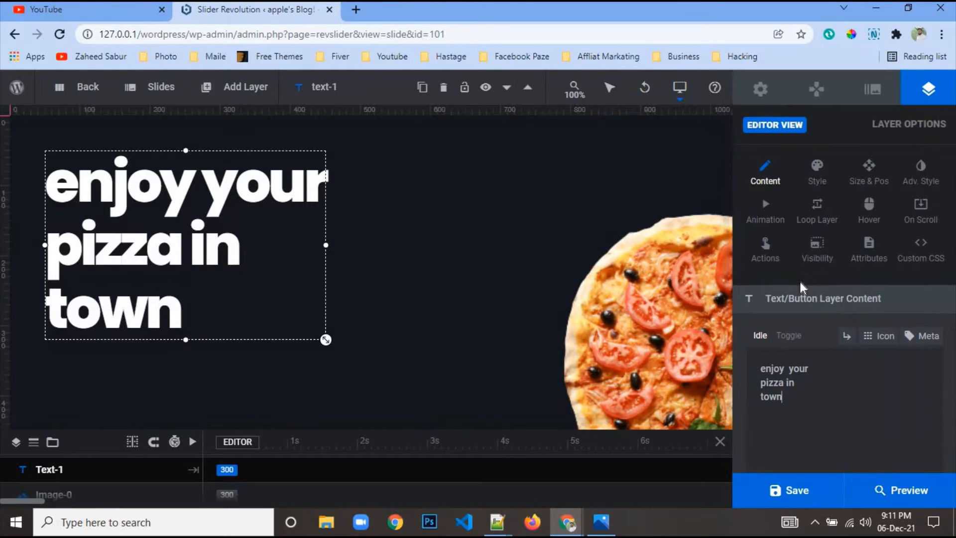
{"action": "left_click", "coordinate": [817, 167]}
{"action": "double_click", "coordinate": [828, 337]}
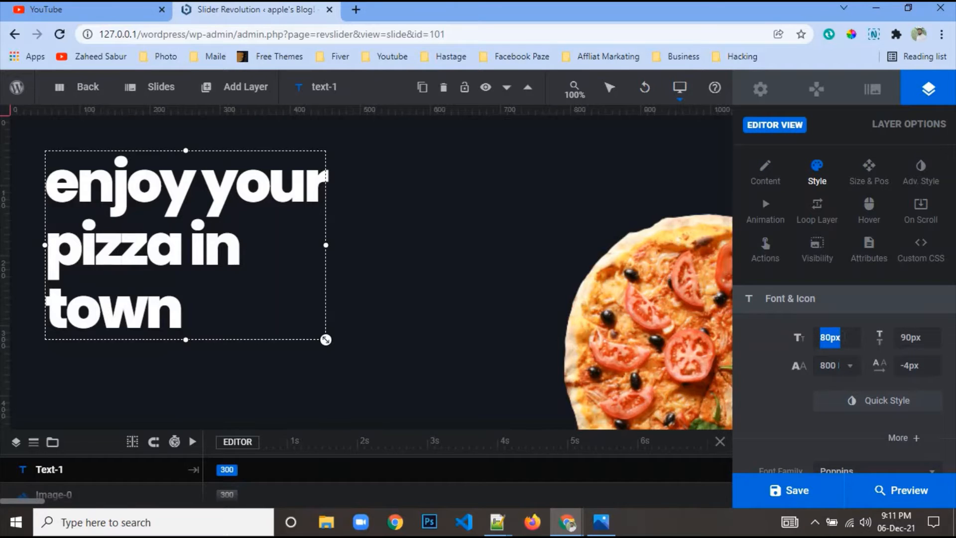
{"action": "left_click", "coordinate": [841, 369]}
{"action": "left_click", "coordinate": [845, 316]}
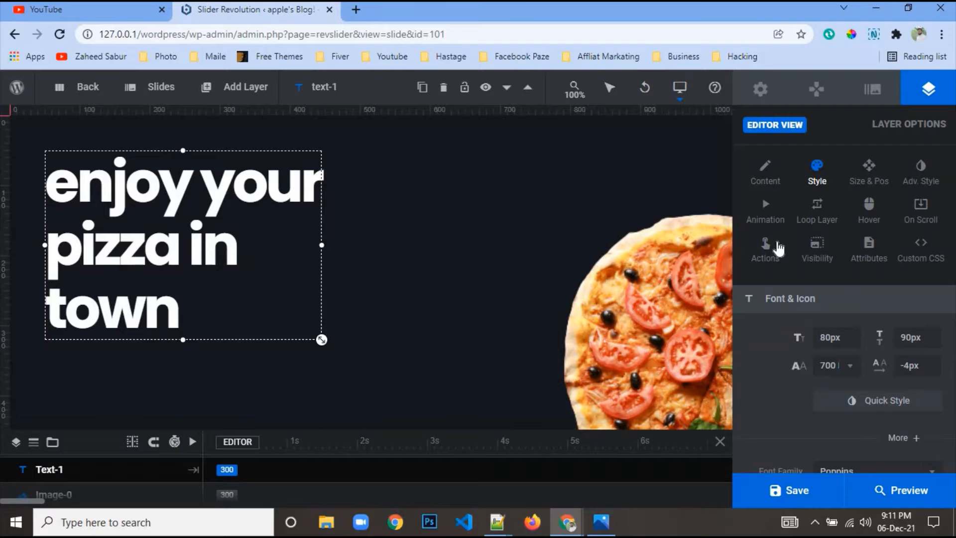
{"action": "left_click", "coordinate": [769, 184]}
{"action": "scroll", "coordinate": [841, 392], "scroll_direction": "down", "scroll_amount": 5}
{"action": "scroll", "coordinate": [849, 341], "scroll_direction": "up", "scroll_amount": 5}
{"action": "left_click", "coordinate": [818, 174]}
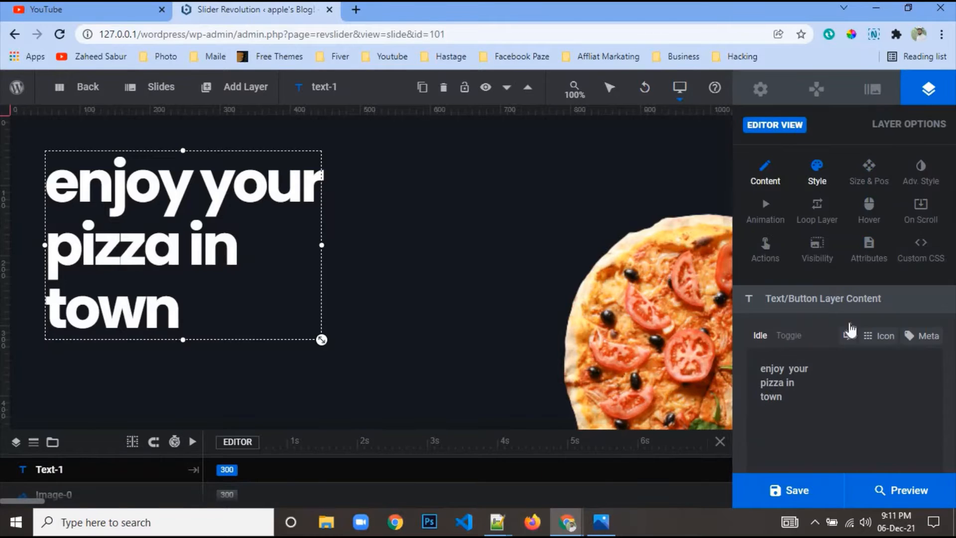
{"action": "scroll", "coordinate": [826, 345], "scroll_direction": "down", "scroll_amount": 4}
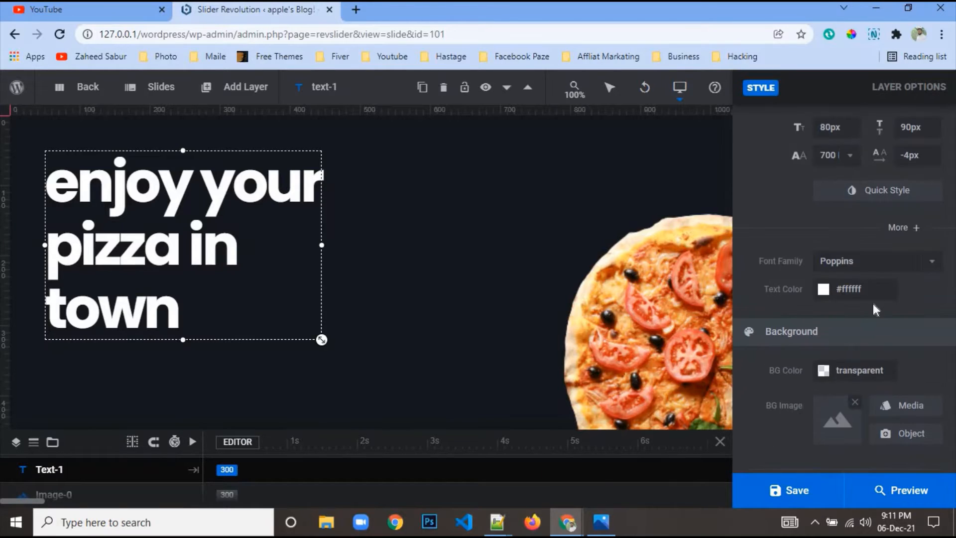
{"action": "left_click", "coordinate": [897, 191]}
{"action": "left_click", "coordinate": [941, 88]}
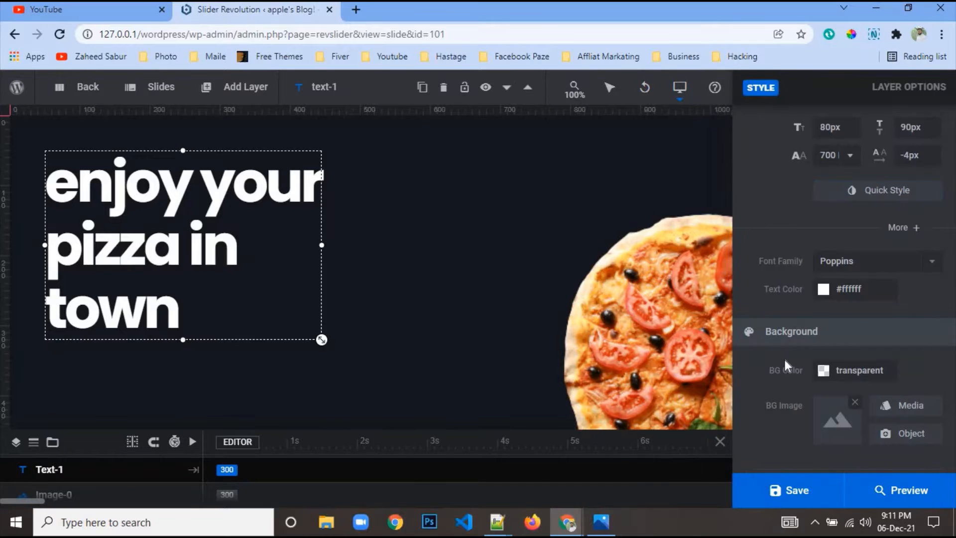
Show the additional font settings and set the heading's text transform to Capitalize
{"action": "left_click", "coordinate": [900, 227]}
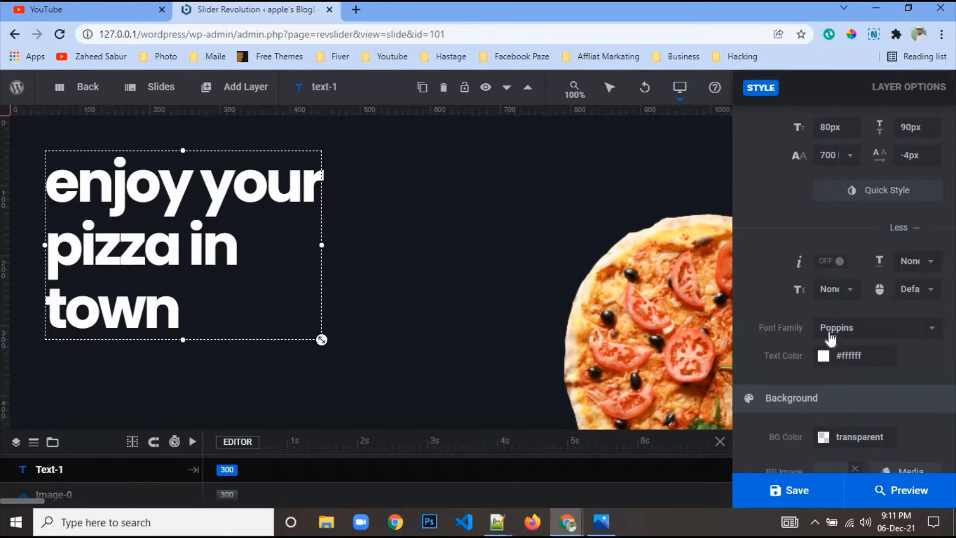
{"action": "left_click", "coordinate": [832, 291]}
{"action": "left_click", "coordinate": [845, 384]}
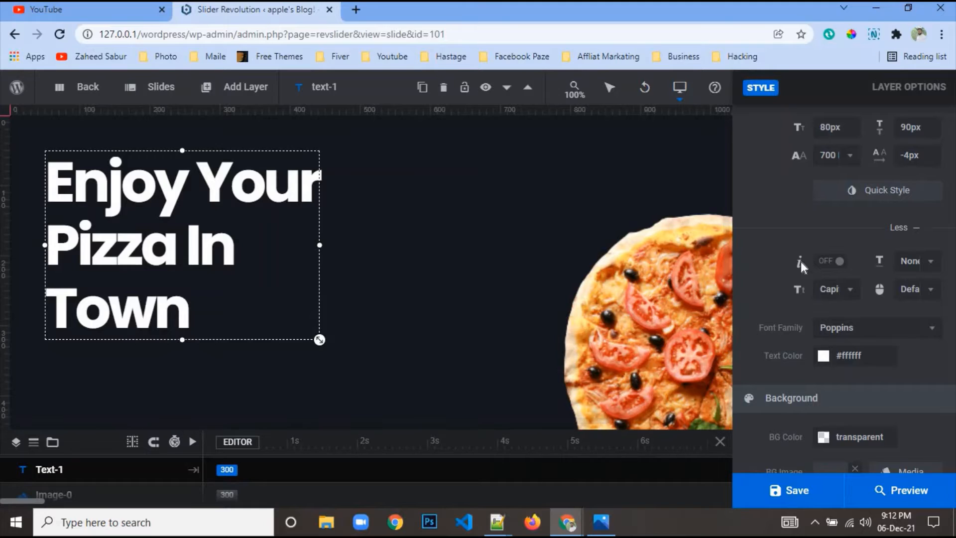
{"action": "left_click", "coordinate": [611, 301]}
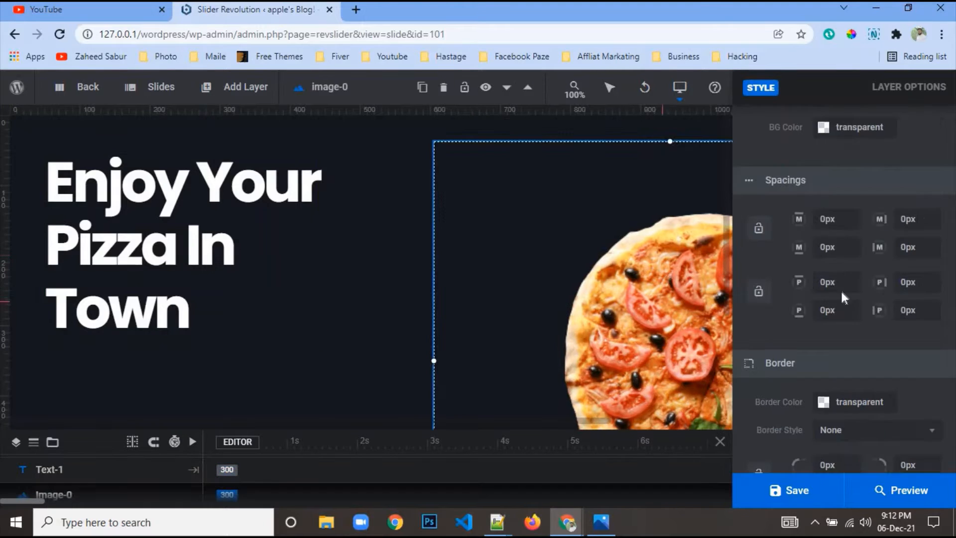
{"action": "scroll", "coordinate": [794, 254], "scroll_direction": "up", "scroll_amount": 3}
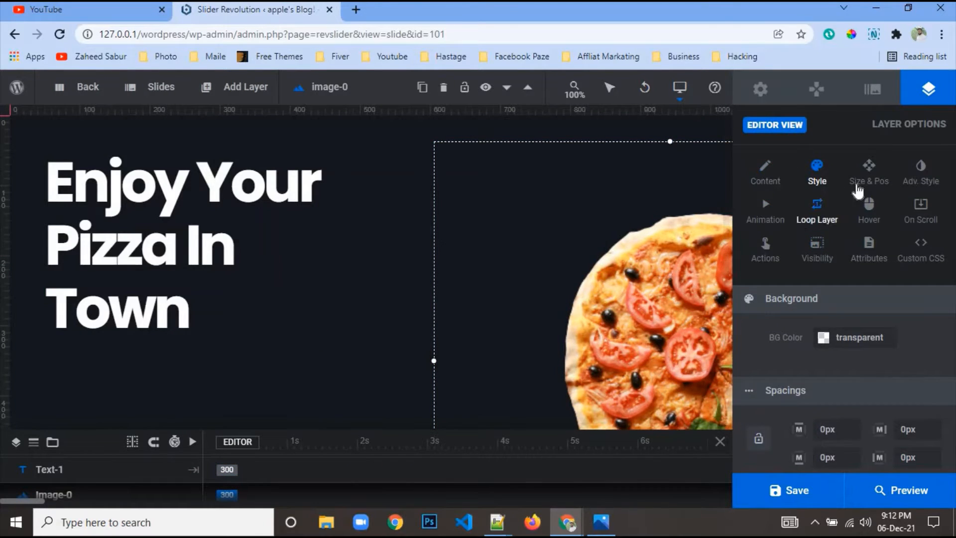
{"action": "left_click", "coordinate": [765, 184]}
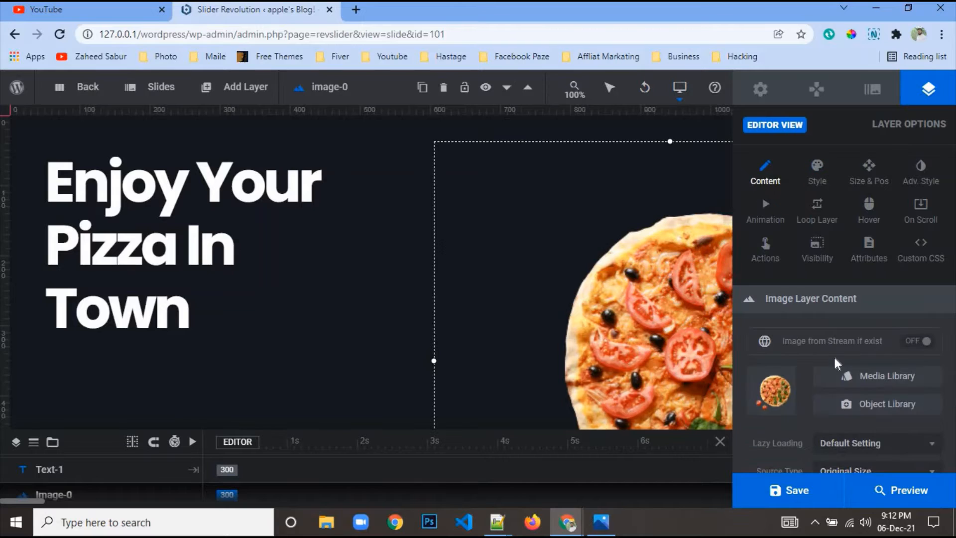
{"action": "left_click", "coordinate": [857, 381]}
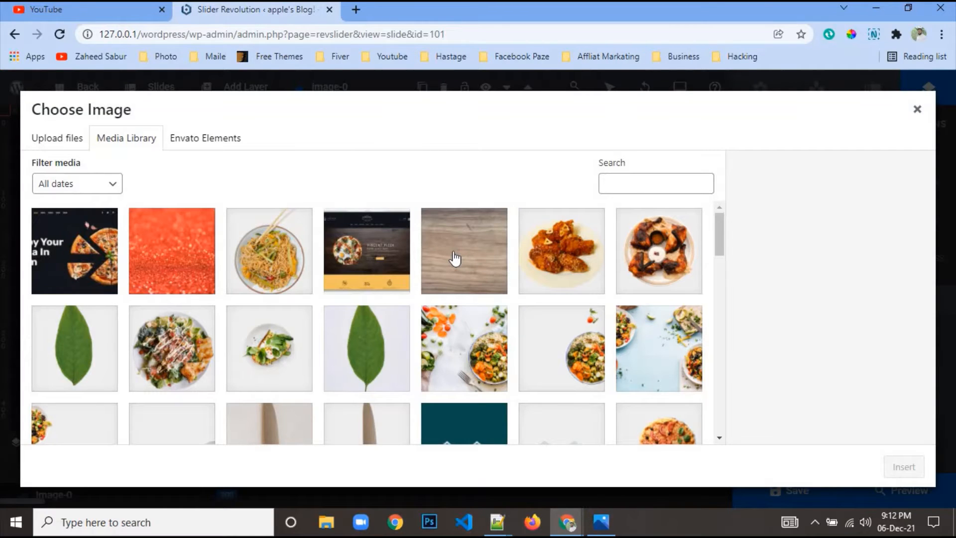
{"action": "left_click", "coordinate": [917, 109]}
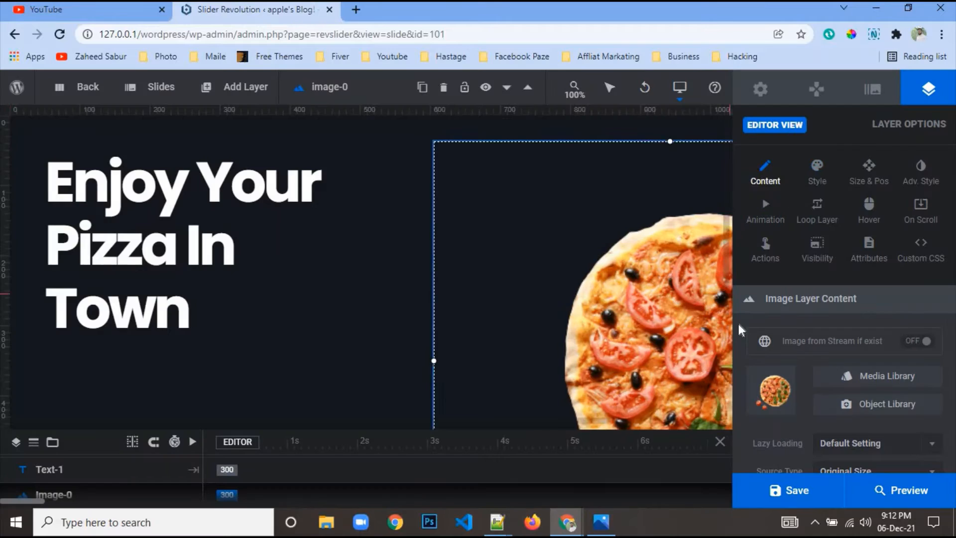
Align the pizza image and the heading text to the vertical middle of the slide and compare with the reference picture
{"action": "left_click", "coordinate": [868, 175]}
{"action": "left_click", "coordinate": [907, 338]}
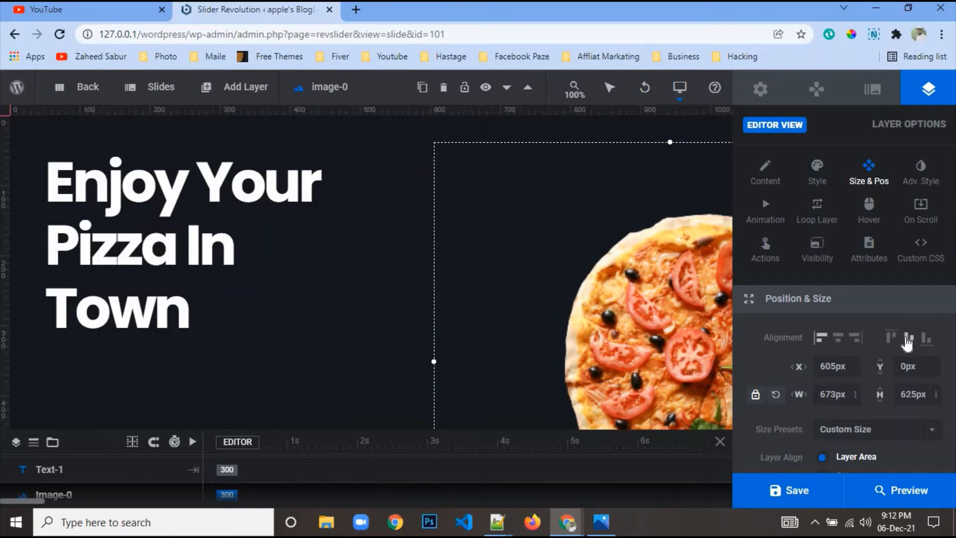
{"action": "left_click", "coordinate": [176, 223]}
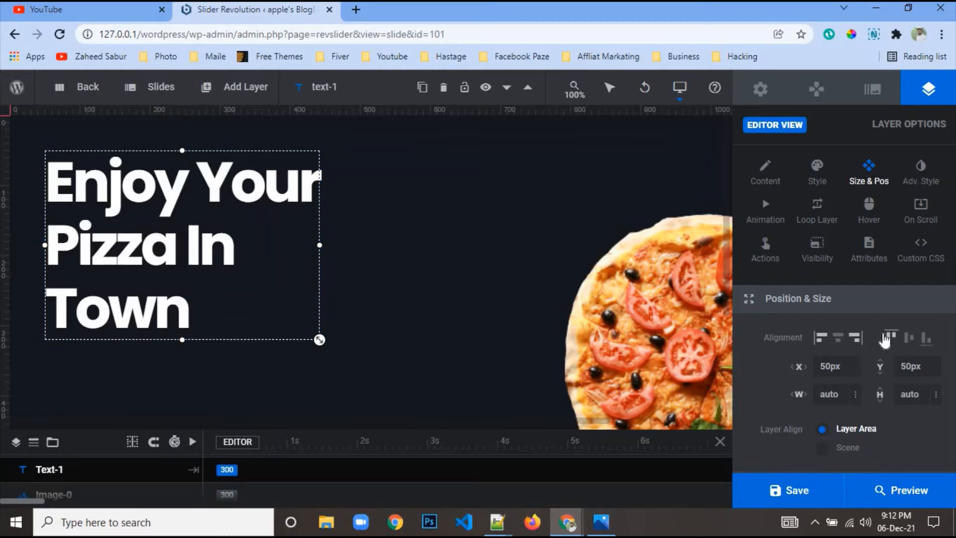
{"action": "left_click", "coordinate": [909, 337]}
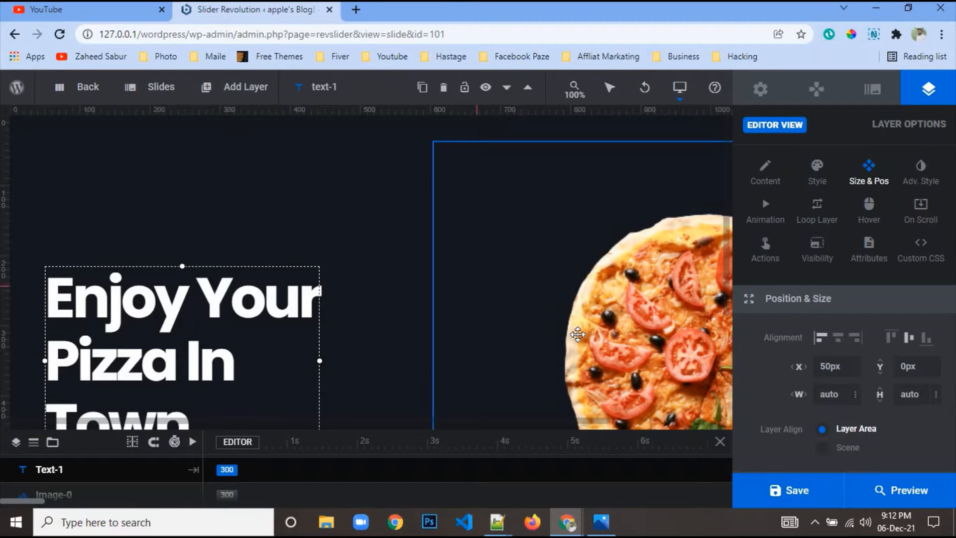
{"action": "left_click", "coordinate": [601, 522]}
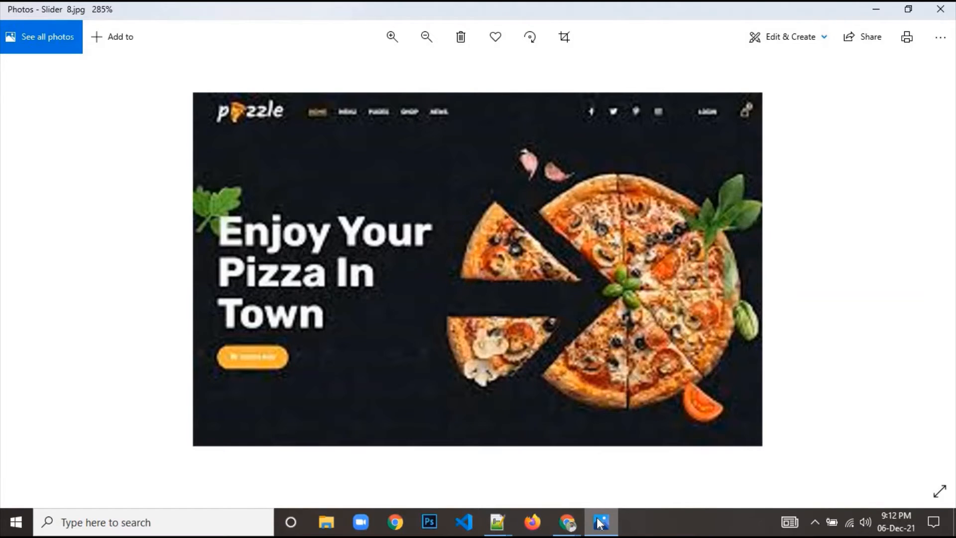
Add a button layer with the small blue rounded "Click Here" style and place it below the heading text
{"action": "left_click", "coordinate": [600, 522]}
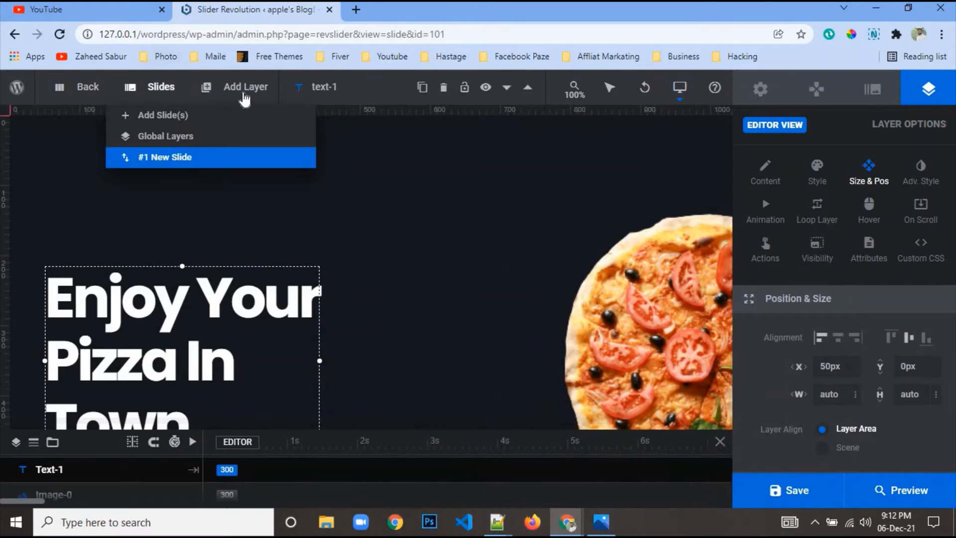
{"action": "mouse_move", "coordinate": [244, 87]}
{"action": "left_click", "coordinate": [224, 157]}
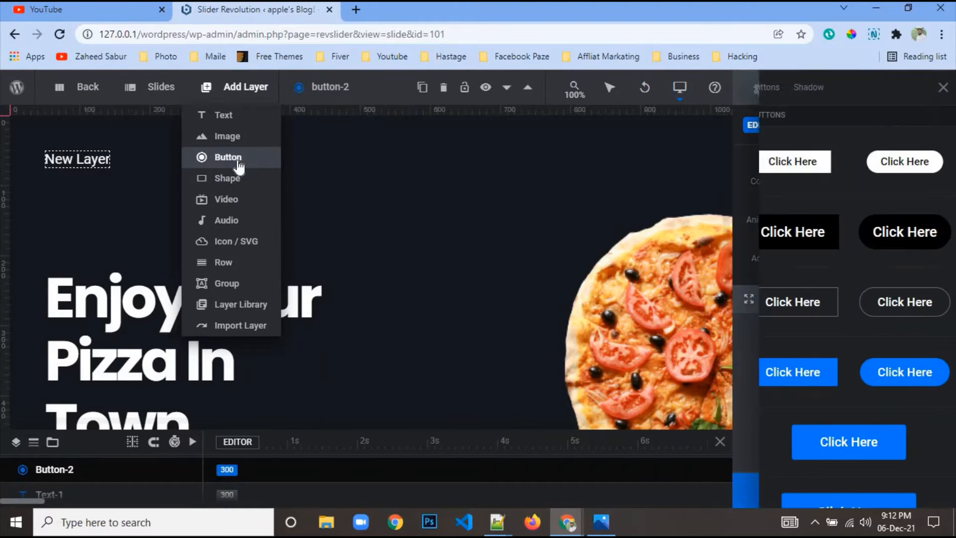
{"action": "left_click", "coordinate": [901, 372]}
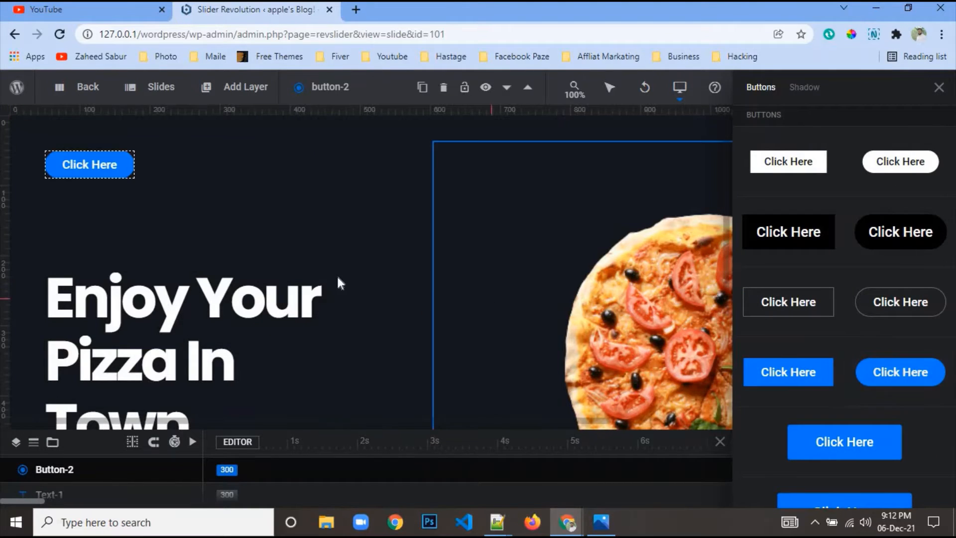
{"action": "left_click_drag", "start_coordinate": [111, 163], "coordinate": [148, 341]}
{"action": "scroll", "coordinate": [446, 237], "scroll_direction": "down", "scroll_amount": 3}
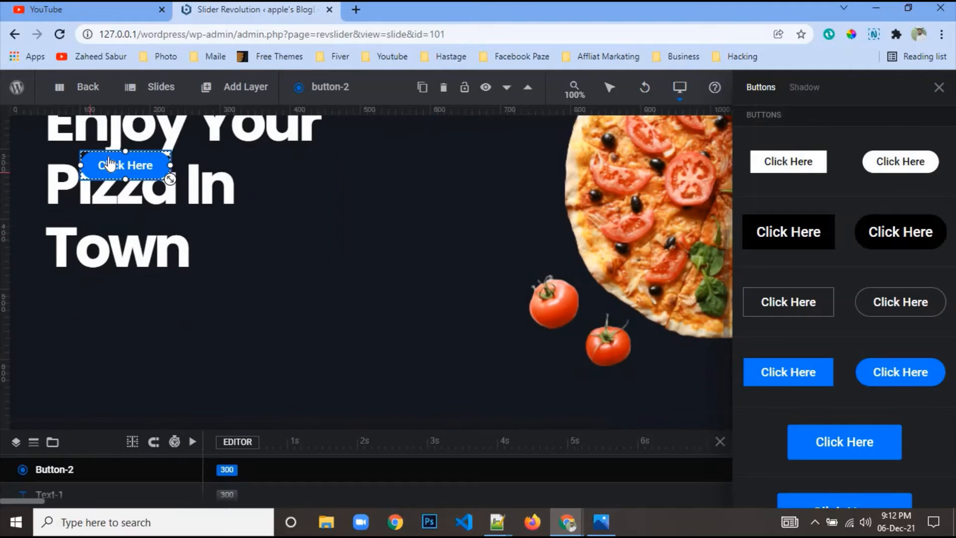
{"action": "left_click_drag", "start_coordinate": [110, 165], "coordinate": [112, 346]}
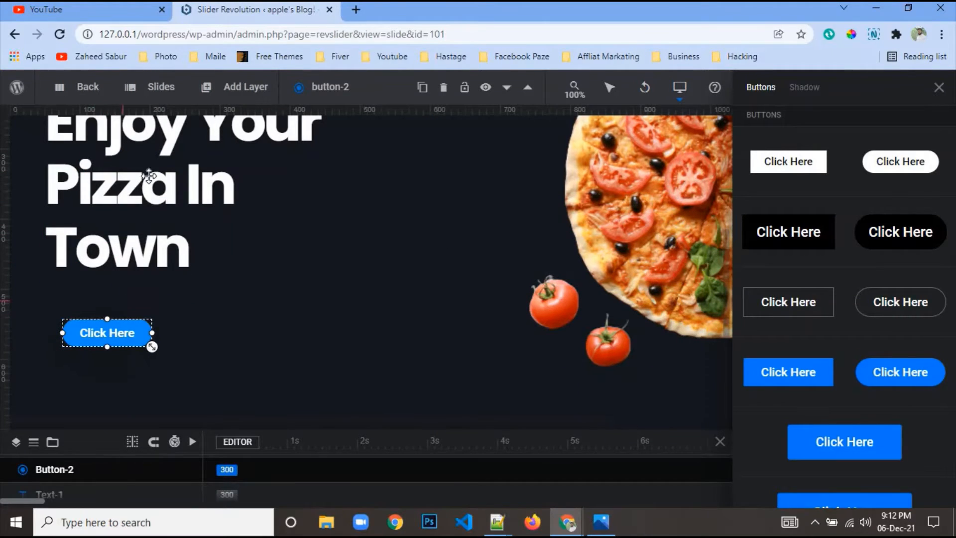
Move the heading text right to about X 107 px and place the button just beneath it at about X 98, Y 510 px
{"action": "left_click_drag", "start_coordinate": [152, 169], "coordinate": [193, 170]}
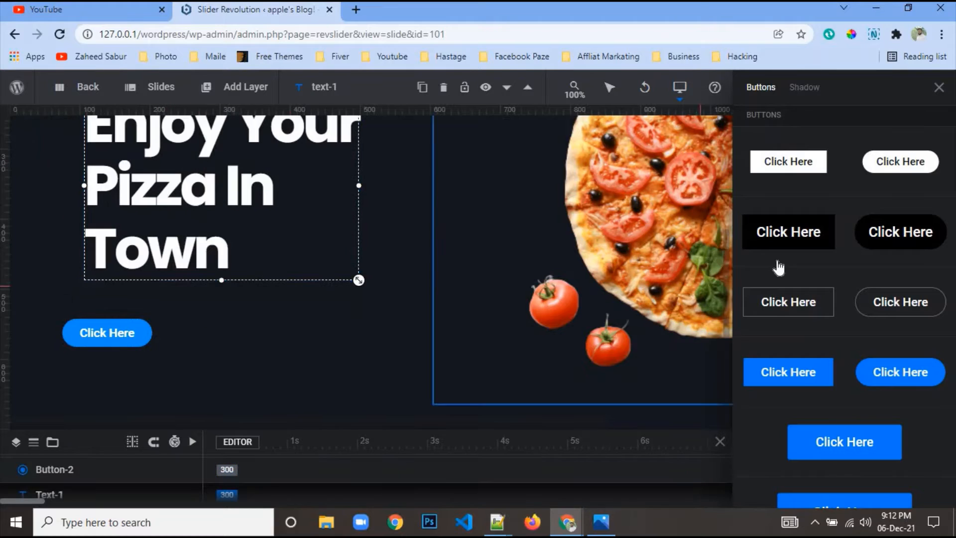
{"action": "left_click", "coordinate": [940, 87]}
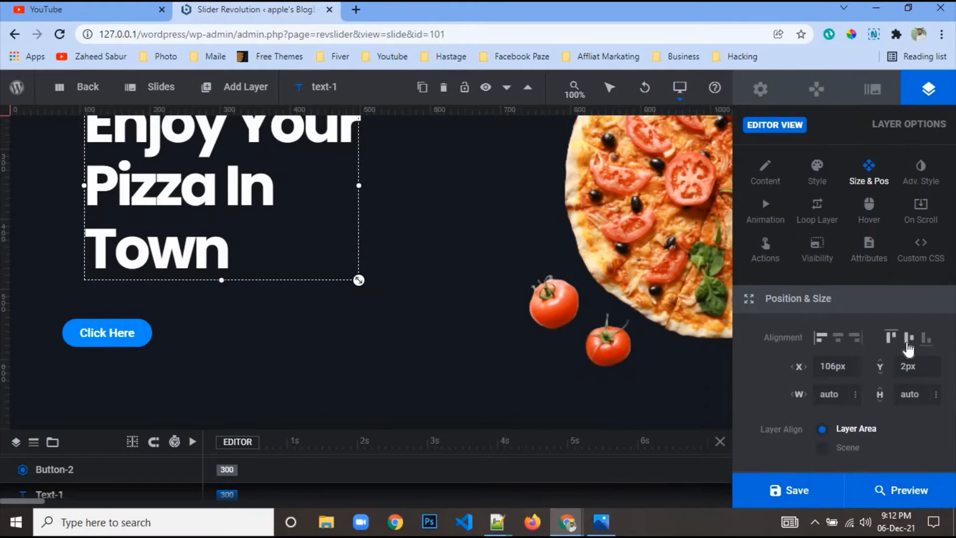
{"action": "left_click", "coordinate": [891, 338]}
{"action": "left_click_drag", "start_coordinate": [133, 324], "coordinate": [146, 301]}
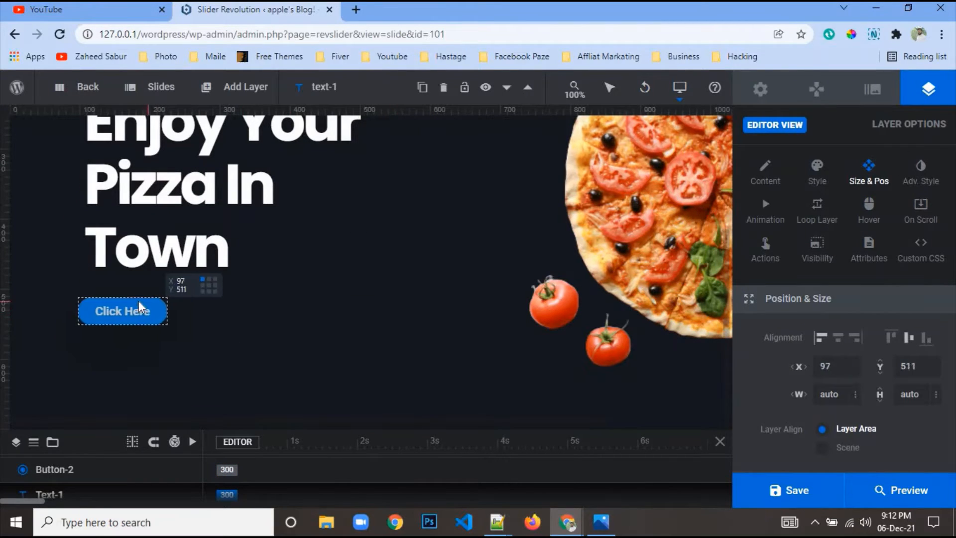
Set the heading text's X position to 110 px
{"action": "left_click", "coordinate": [154, 217]}
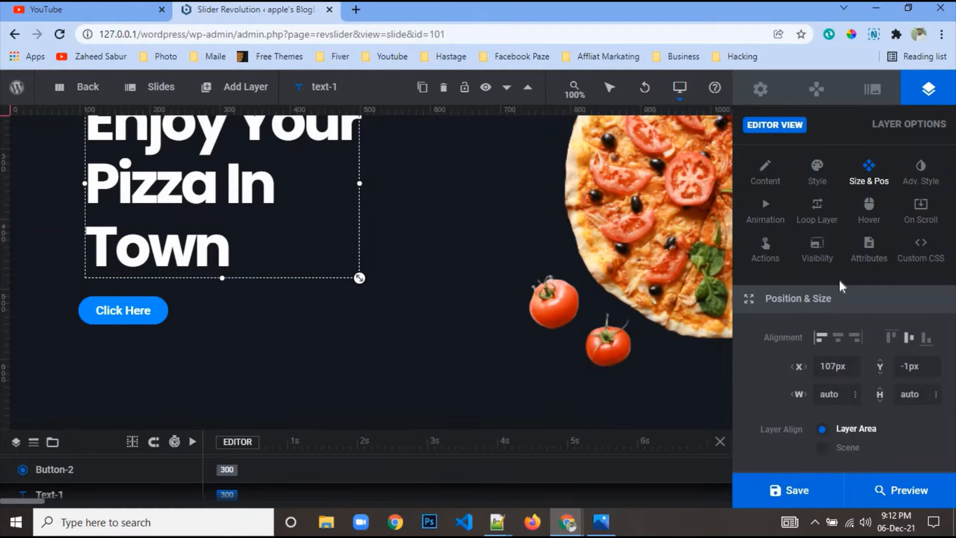
{"action": "left_click", "coordinate": [832, 367]}
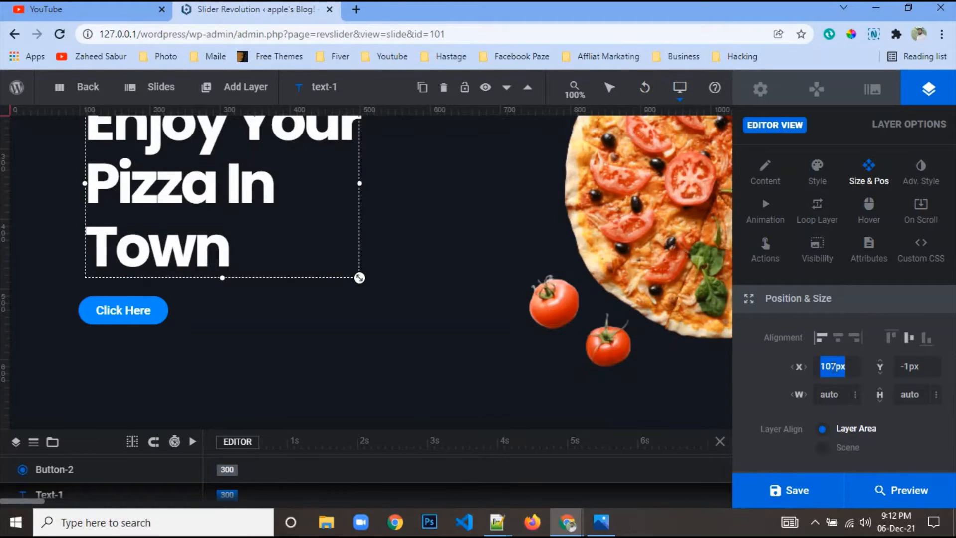
{"action": "type", "text": "110"}
{"action": "key", "text": "Return"}
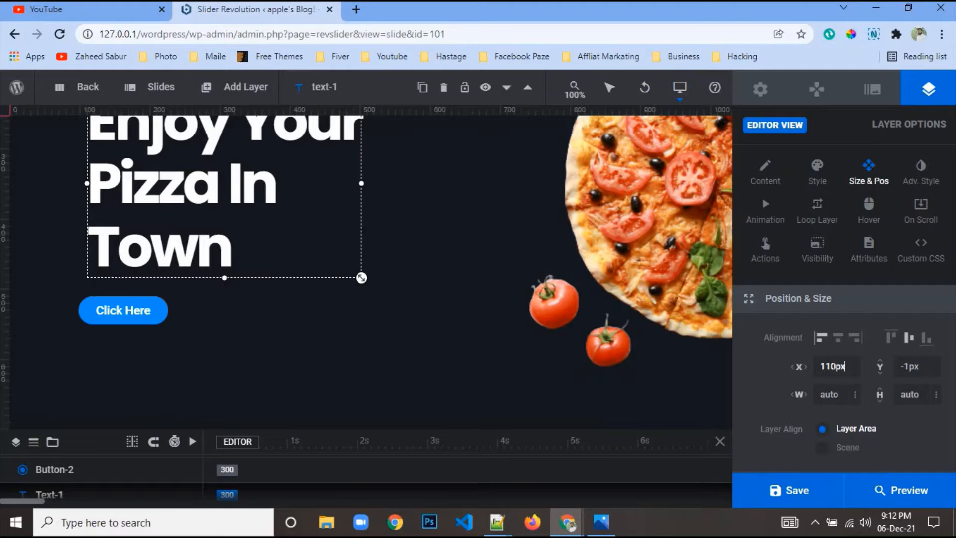
Compare the button with the reference picture and set its X position to 110 px
{"action": "left_click", "coordinate": [140, 313]}
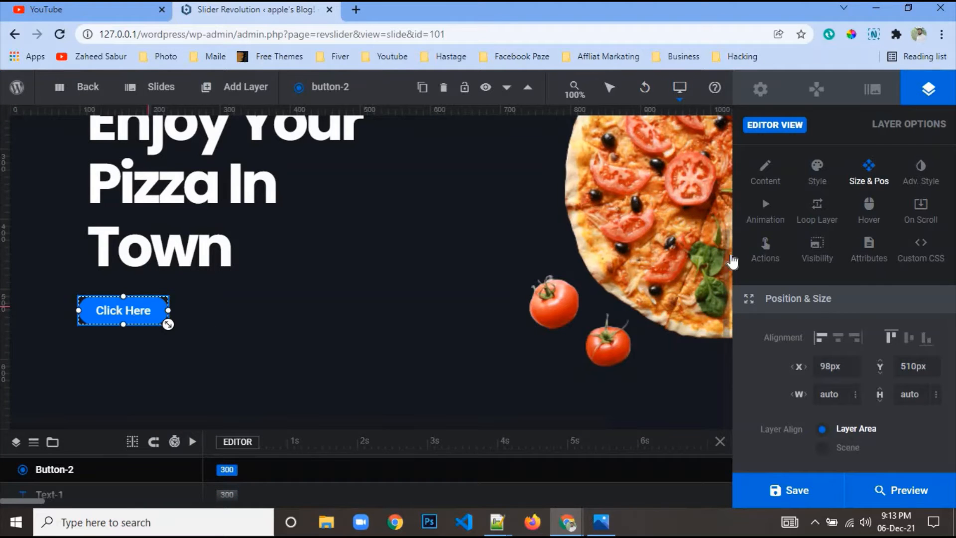
{"action": "left_click", "coordinate": [602, 521]}
{"action": "left_click", "coordinate": [601, 521]}
{"action": "left_click", "coordinate": [849, 367]}
{"action": "type", "text": "110"}
{"action": "key", "text": "Return"}
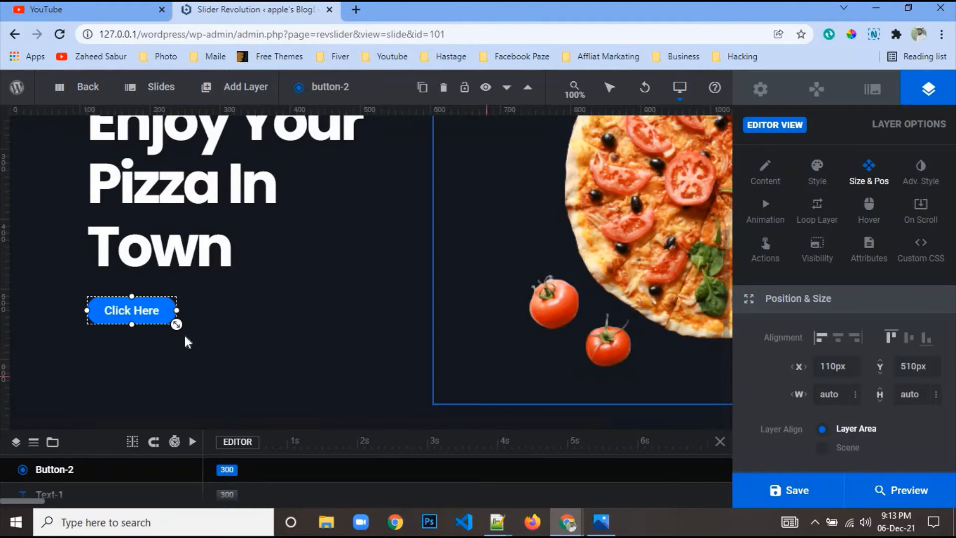
Enlarge the button slightly to a 20 px font size and change its label to "Buy Now"
{"action": "left_click_drag", "start_coordinate": [177, 324], "coordinate": [188, 330]}
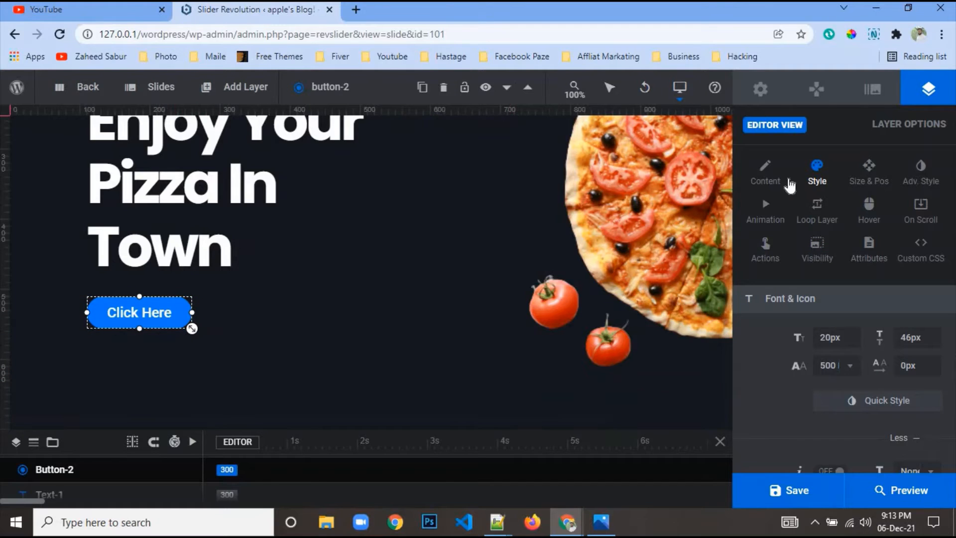
{"action": "left_click", "coordinate": [753, 185]}
{"action": "triple_click", "coordinate": [786, 368]}
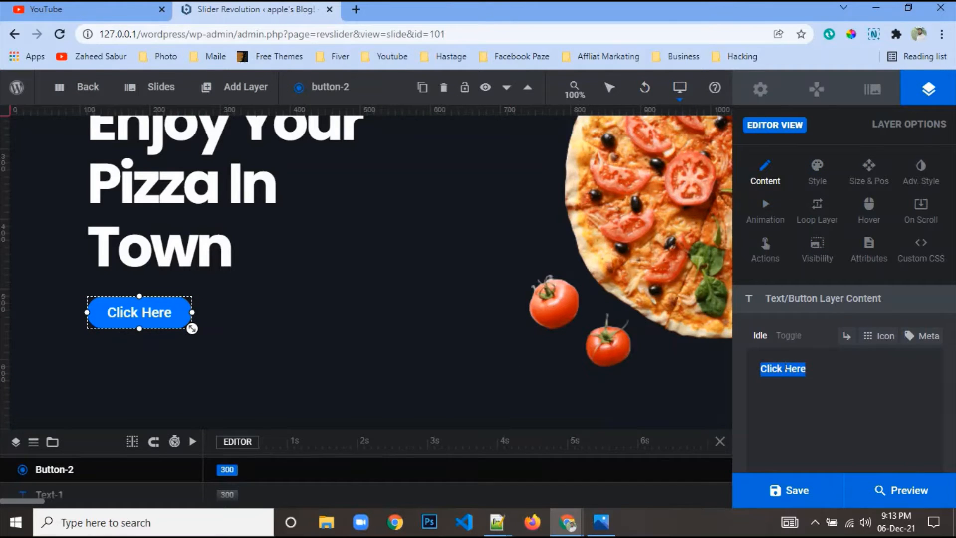
{"action": "type", "text": "Buy"}
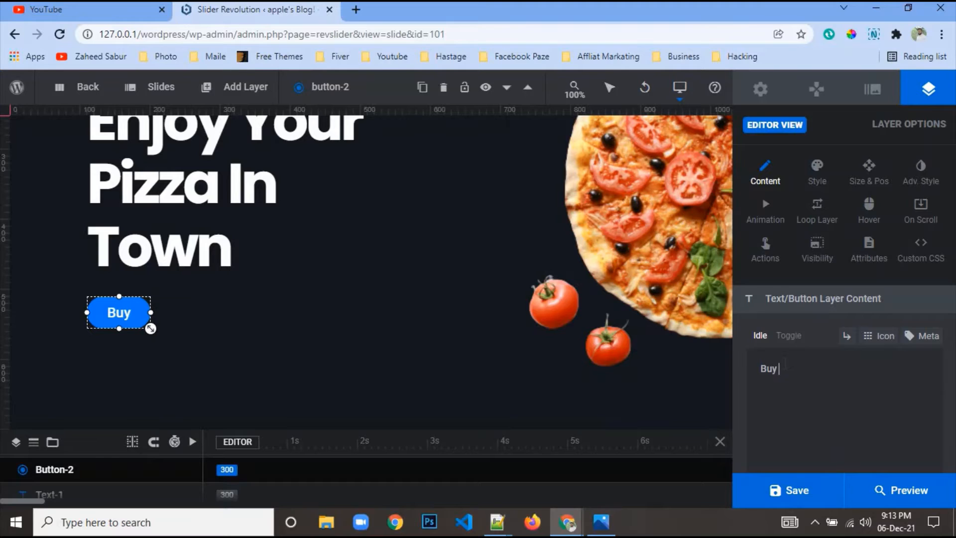
{"action": "type", "text": " Now"}
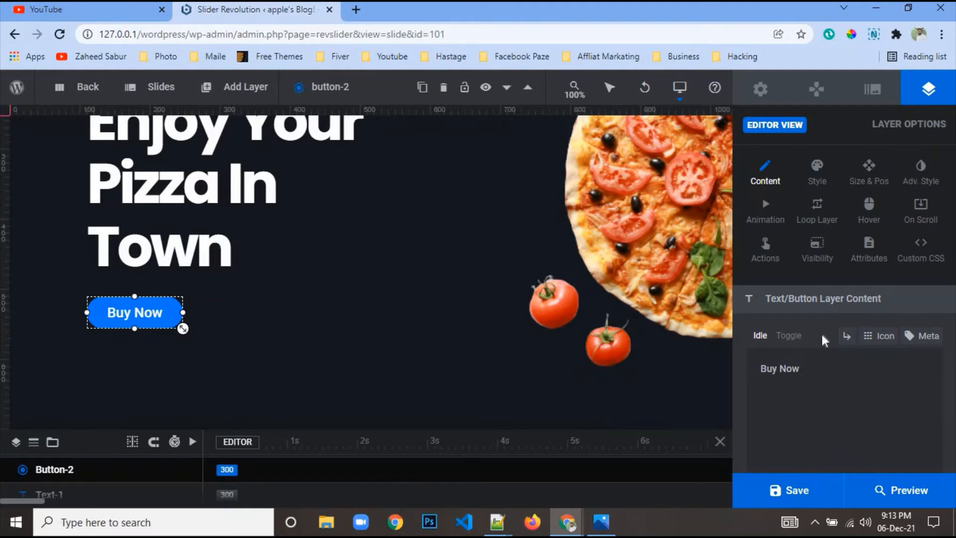
Insert the fa-angle-double-right icon after the button's "Buy Now" label
{"action": "left_click", "coordinate": [882, 336]}
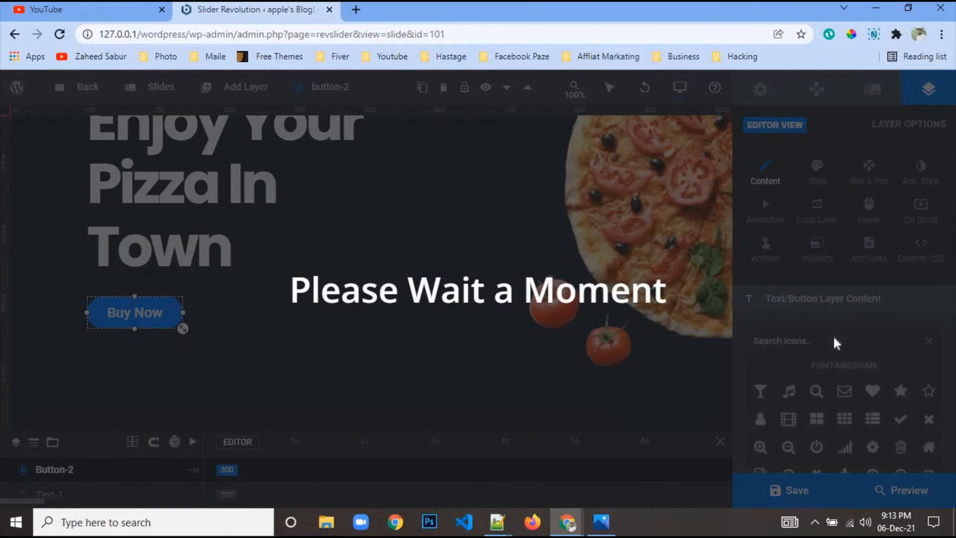
{"action": "scroll", "coordinate": [837, 409], "scroll_direction": "down", "scroll_amount": 5}
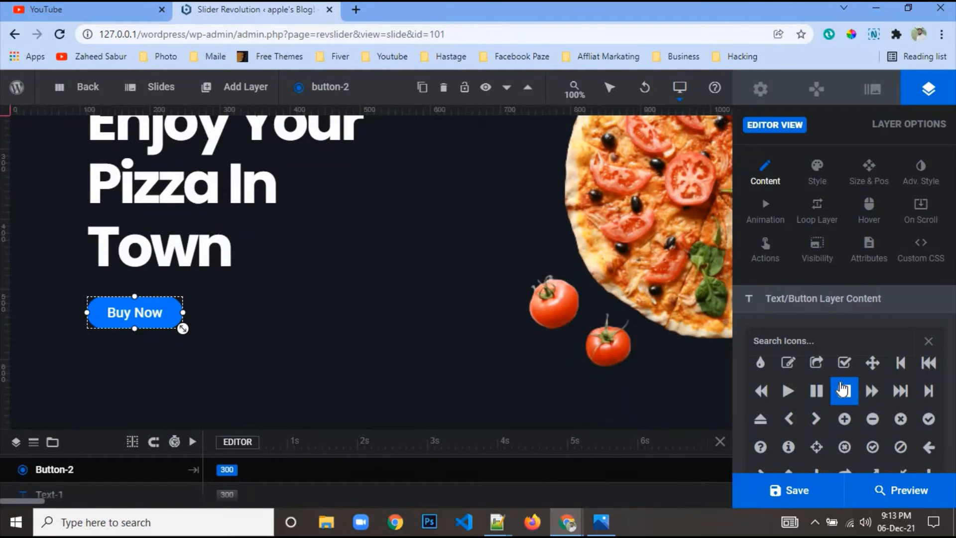
{"action": "scroll", "coordinate": [842, 388], "scroll_direction": "down", "scroll_amount": 10}
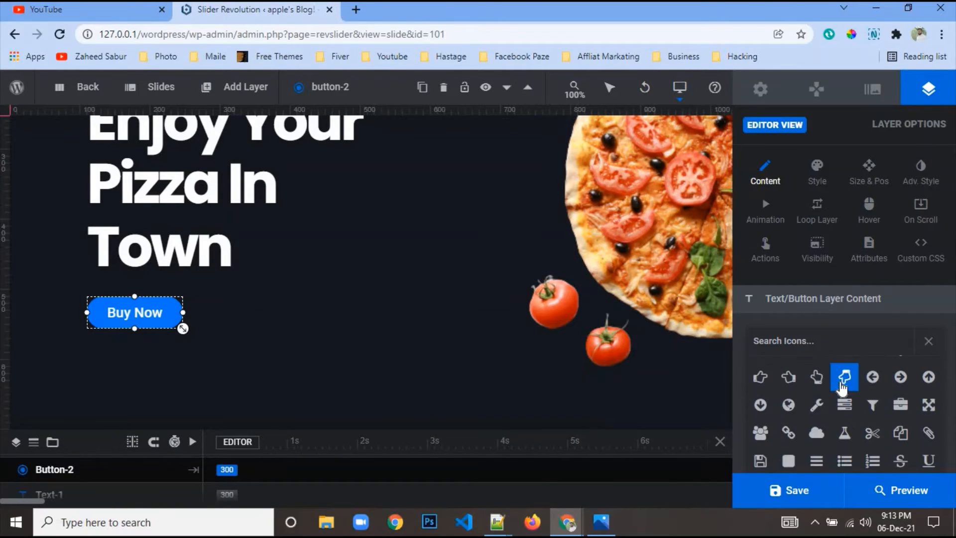
{"action": "scroll", "coordinate": [841, 387], "scroll_direction": "down", "scroll_amount": 3}
{"action": "left_click", "coordinate": [902, 447]}
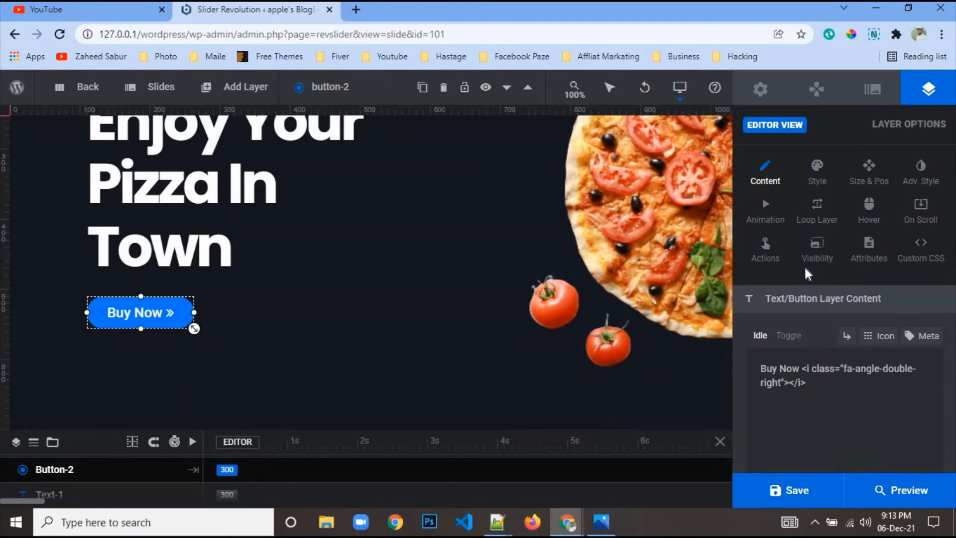
Check the button color in the reference picture and set the button's background color to yellow #ffd323
{"action": "left_click", "coordinate": [601, 521]}
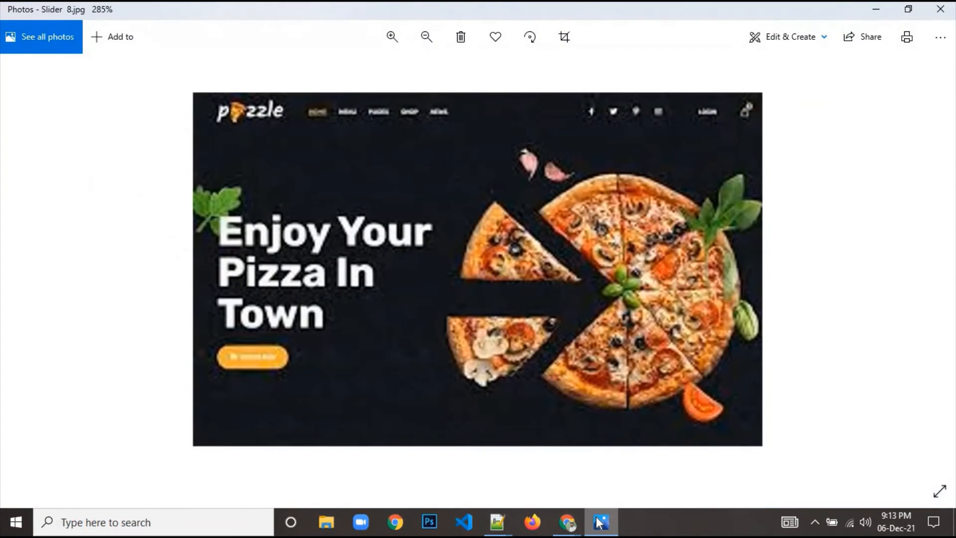
{"action": "left_click", "coordinate": [601, 522]}
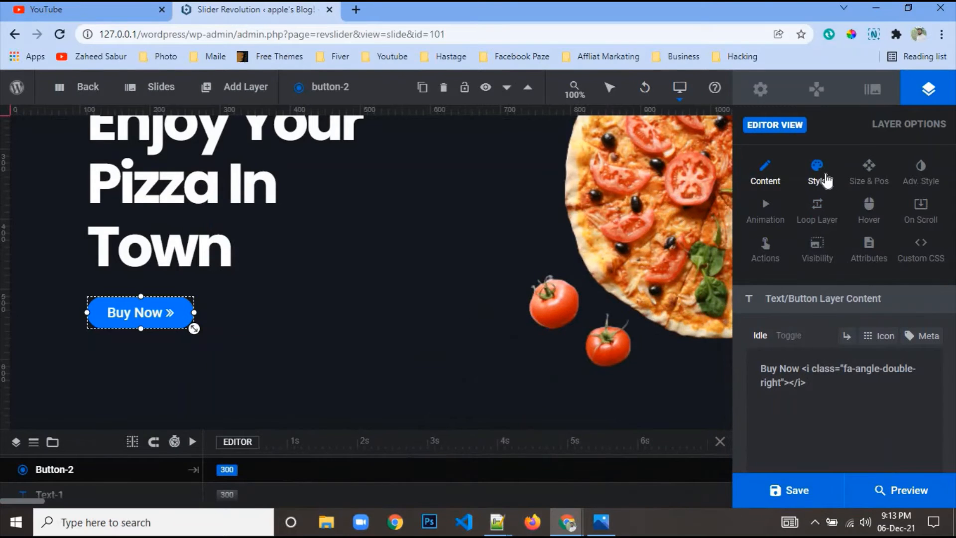
{"action": "left_click", "coordinate": [819, 172]}
{"action": "scroll", "coordinate": [767, 398], "scroll_direction": "down", "scroll_amount": 4}
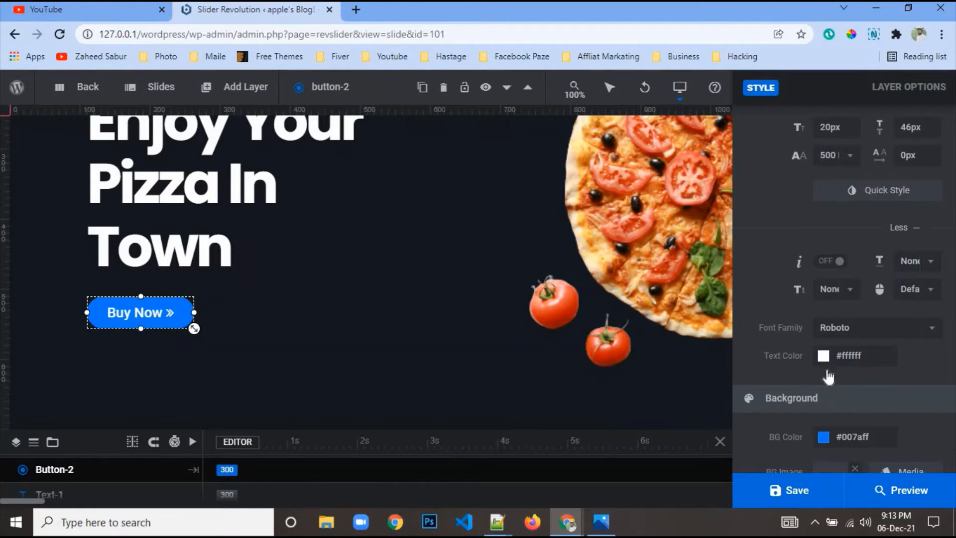
{"action": "left_click", "coordinate": [601, 522]}
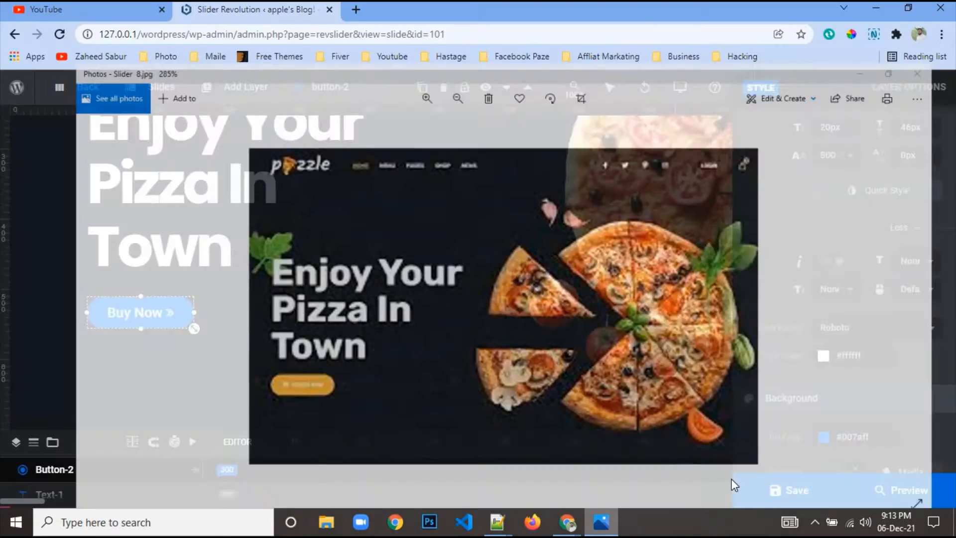
{"action": "left_click", "coordinate": [823, 437]}
{"action": "left_click", "coordinate": [509, 344]}
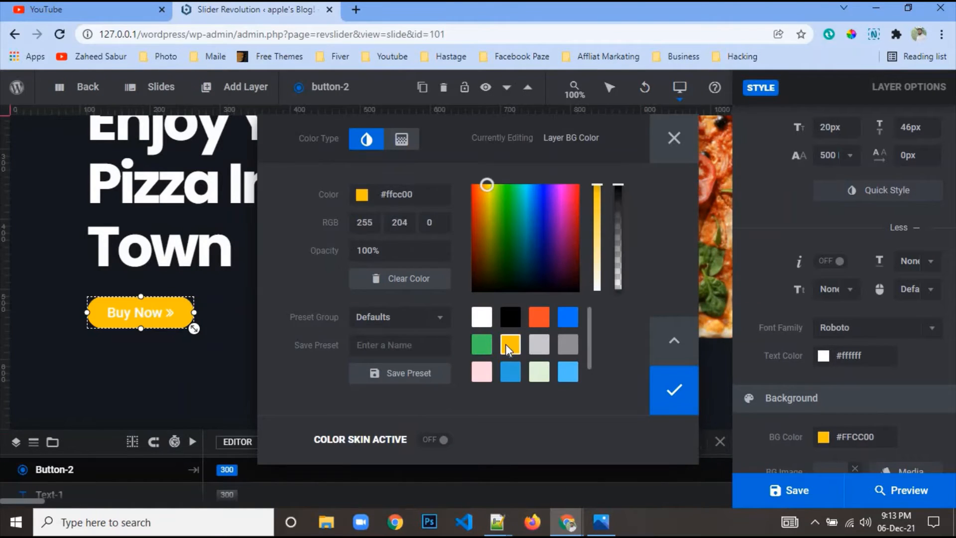
{"action": "left_click", "coordinate": [597, 194]}
{"action": "left_click_drag", "start_coordinate": [598, 194], "coordinate": [598, 199]}
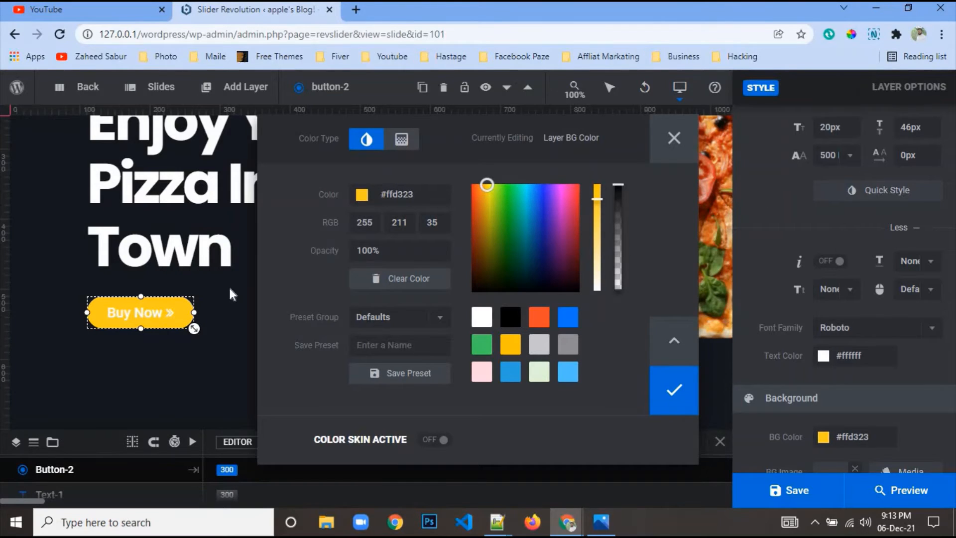
{"action": "left_click", "coordinate": [673, 389]}
{"action": "left_click", "coordinate": [683, 260]}
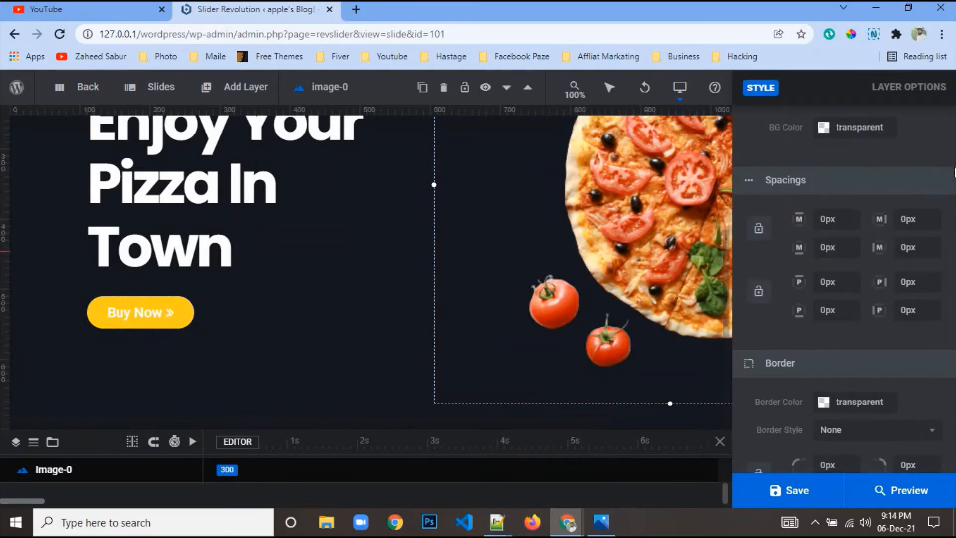
{"action": "scroll", "coordinate": [823, 267], "scroll_direction": "up", "scroll_amount": 4}
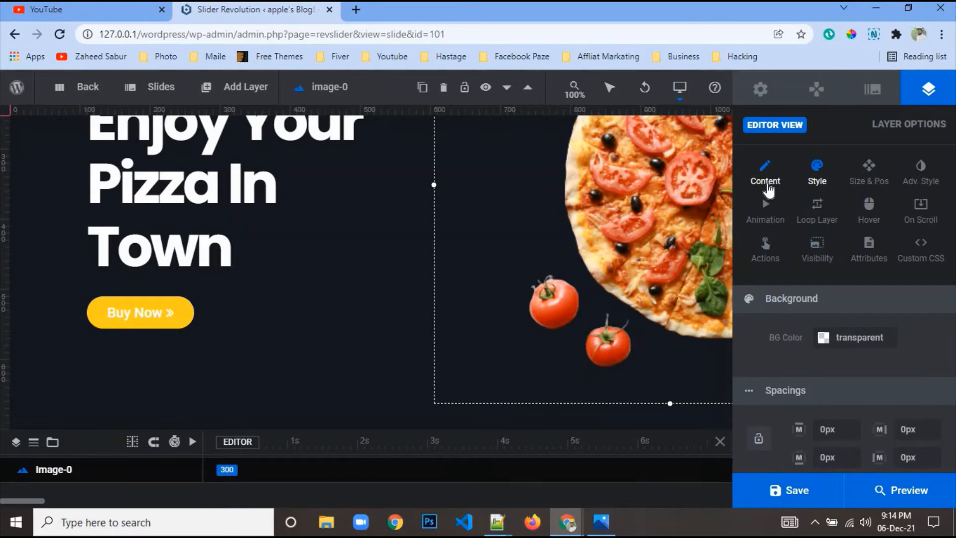
{"action": "left_click", "coordinate": [770, 190]}
{"action": "left_click", "coordinate": [880, 381]}
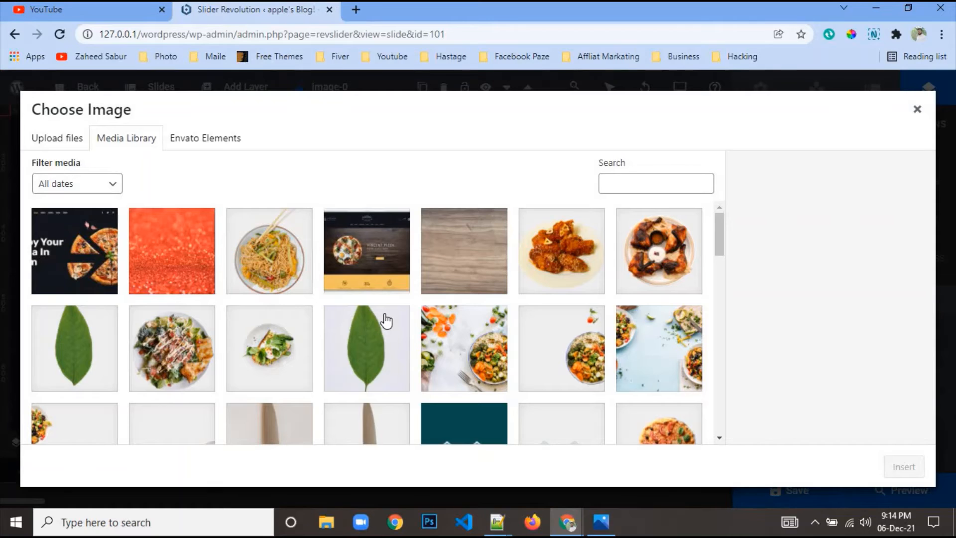
{"action": "left_click", "coordinate": [98, 256]}
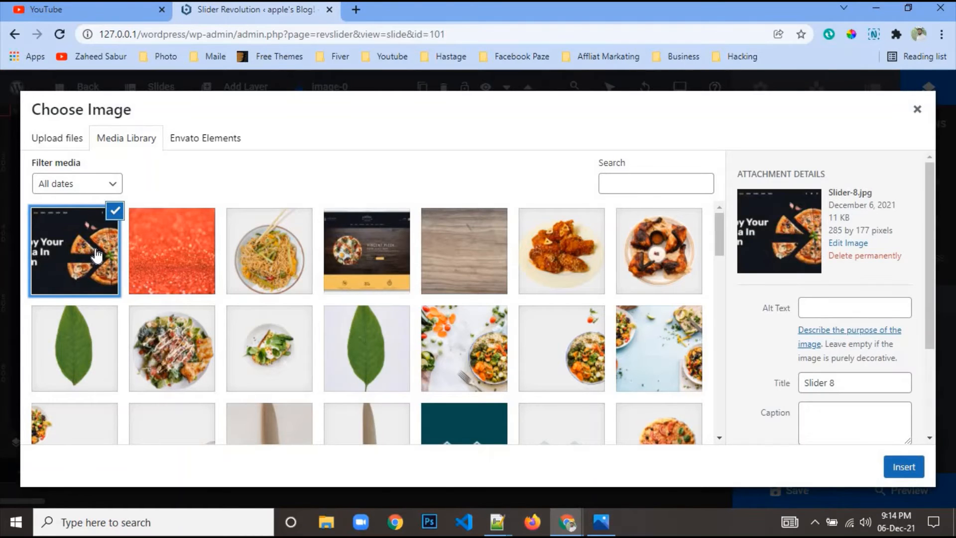
{"action": "left_click", "coordinate": [912, 112]}
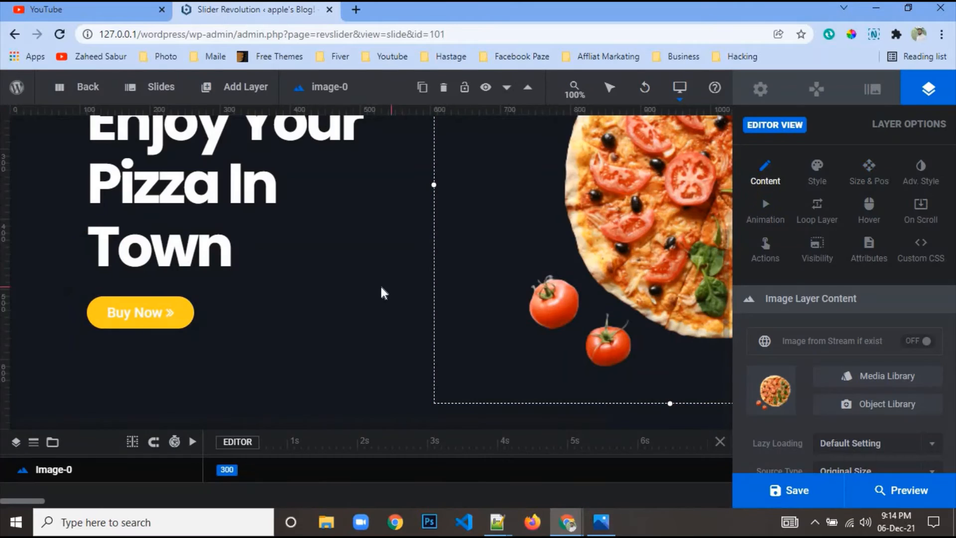
Select the "Buy Now" button on the slide and open its style settings at the color options
{"action": "left_click", "coordinate": [156, 314]}
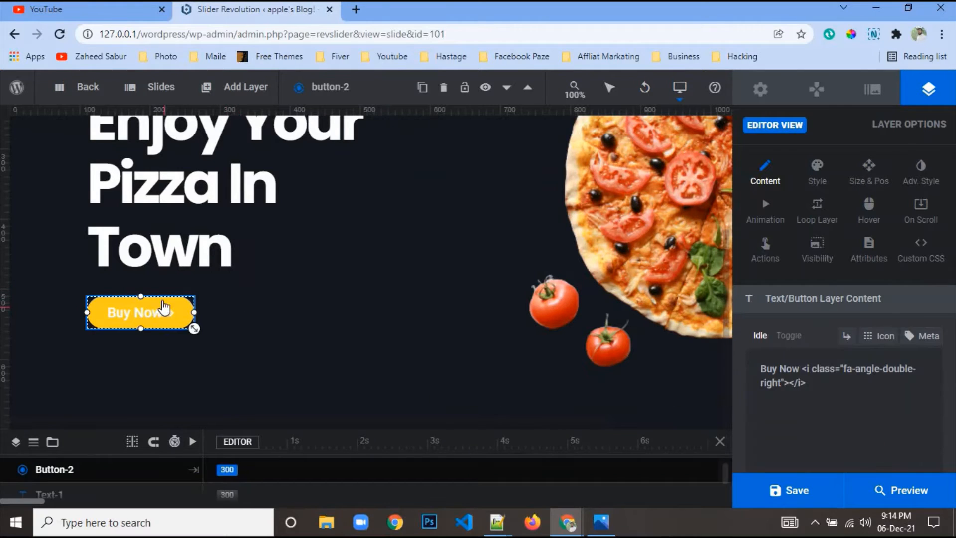
{"action": "left_click", "coordinate": [817, 192]}
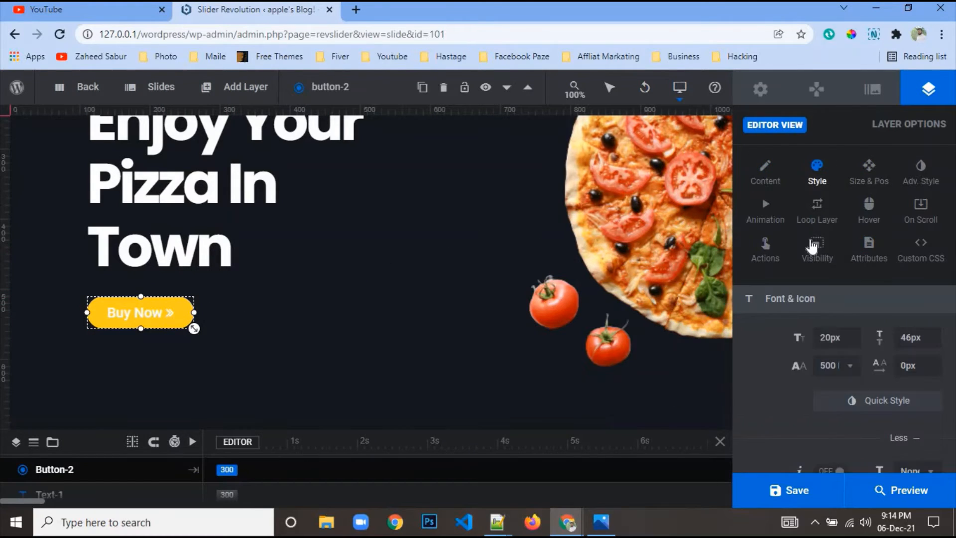
{"action": "scroll", "coordinate": [840, 337], "scroll_direction": "down", "scroll_amount": 5}
{"action": "left_click", "coordinate": [822, 368]}
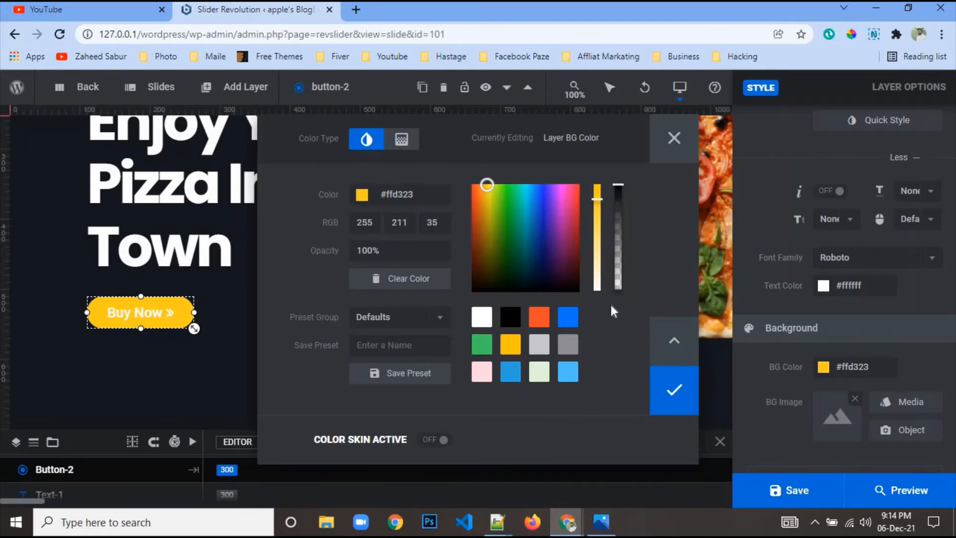
{"action": "left_click_drag", "start_coordinate": [595, 199], "coordinate": [614, 183]}
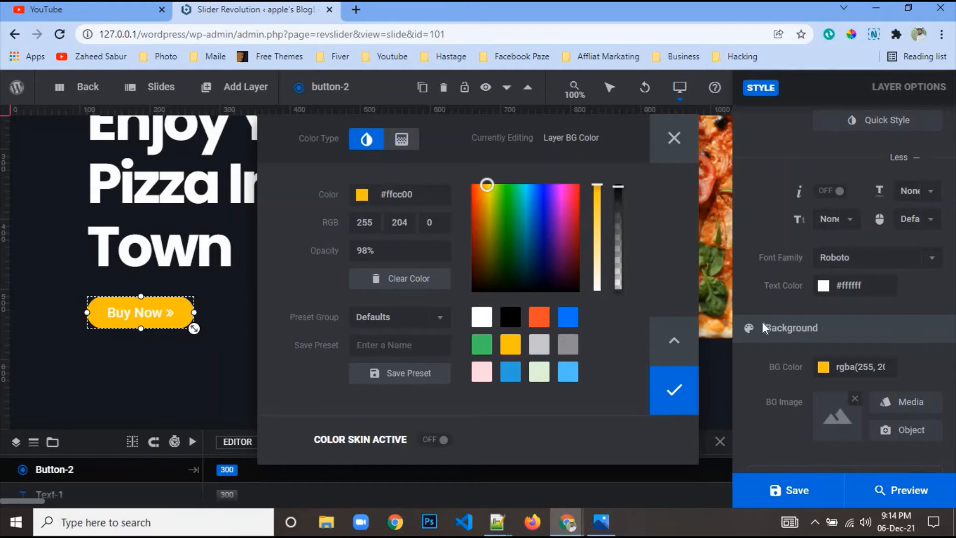
{"action": "left_click", "coordinate": [825, 291]}
{"action": "left_click", "coordinate": [824, 287]}
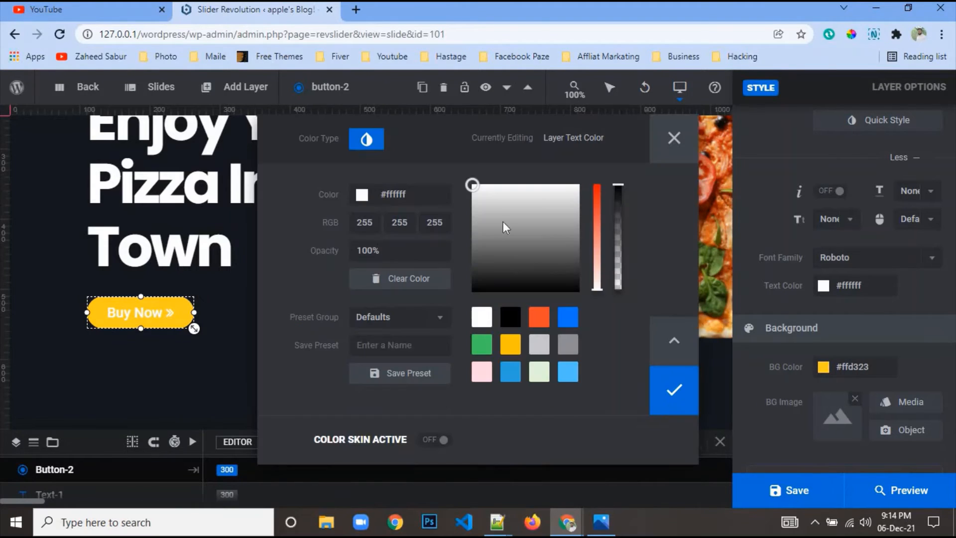
{"action": "left_click_drag", "start_coordinate": [488, 205], "coordinate": [453, 275]}
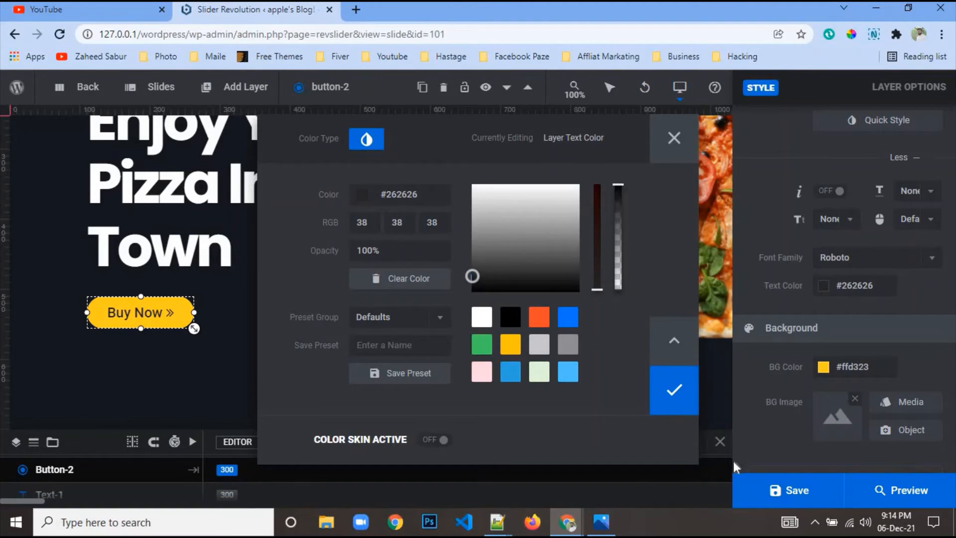
{"action": "left_click", "coordinate": [824, 493]}
Give the "Buy Now" button a solid border 2 px wide on all four sides and link the side widths
{"action": "scroll", "coordinate": [887, 315], "scroll_direction": "down", "scroll_amount": 5}
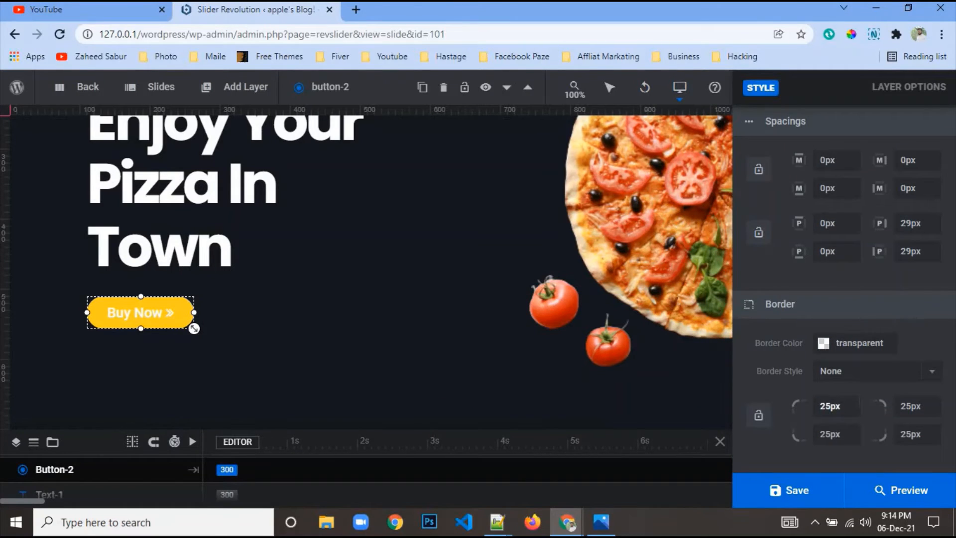
{"action": "left_click", "coordinate": [864, 373]}
{"action": "left_click", "coordinate": [860, 423]}
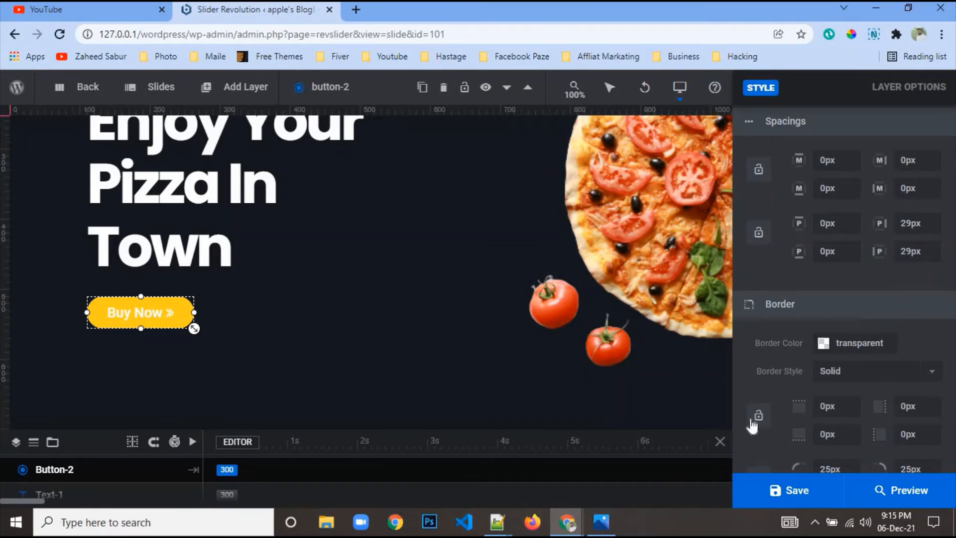
{"action": "left_click", "coordinate": [826, 406]}
{"action": "type", "text": "2px"}
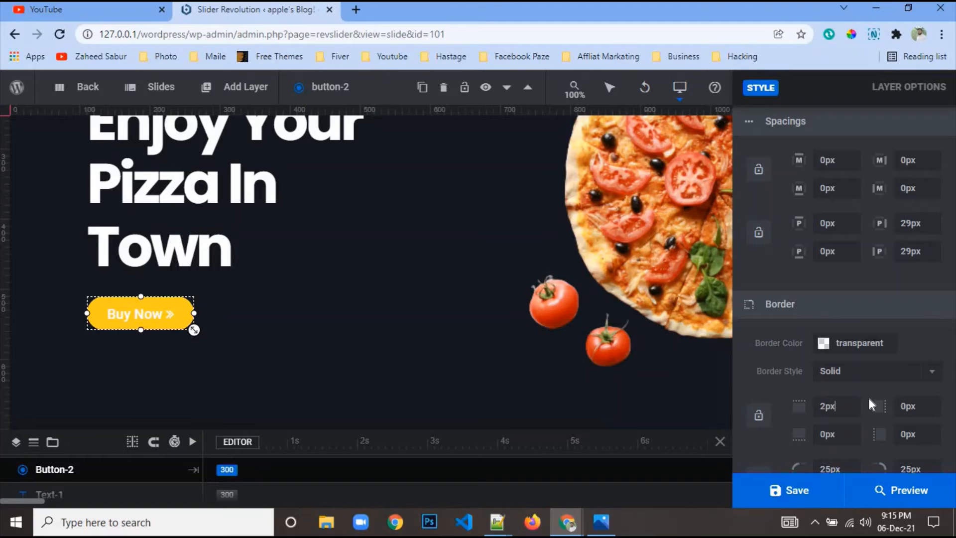
{"action": "left_click", "coordinate": [757, 416]}
{"action": "left_click", "coordinate": [758, 417]}
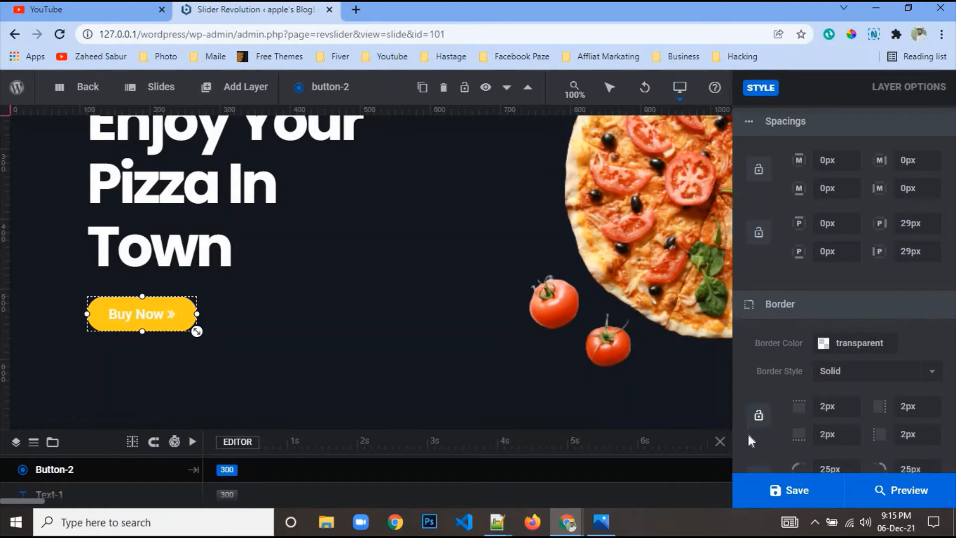
{"action": "left_click", "coordinate": [758, 416]}
Check the button in the reference picture and set the button's border color to white #ffffff
{"action": "scroll", "coordinate": [847, 418], "scroll_direction": "down", "scroll_amount": 1}
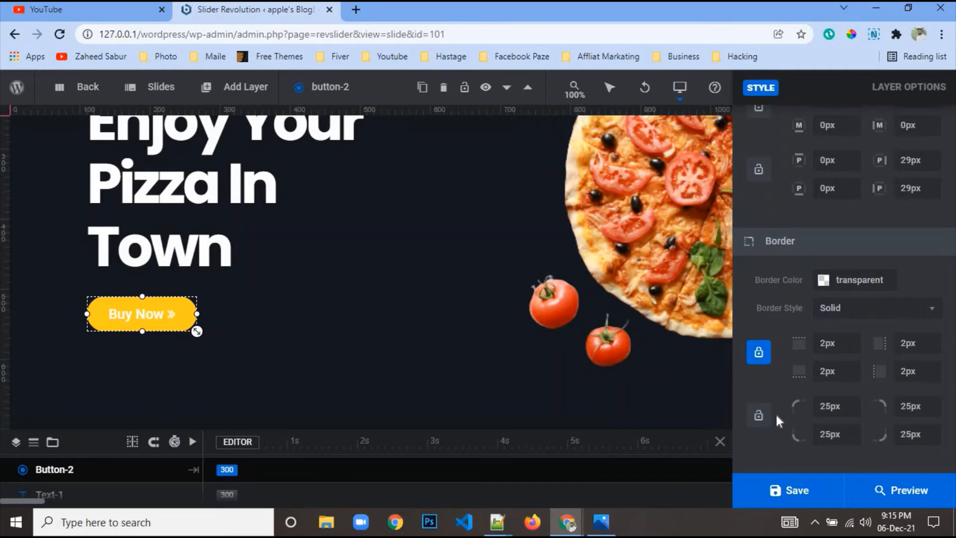
{"action": "left_click", "coordinate": [832, 293]}
{"action": "left_click", "coordinate": [601, 522]}
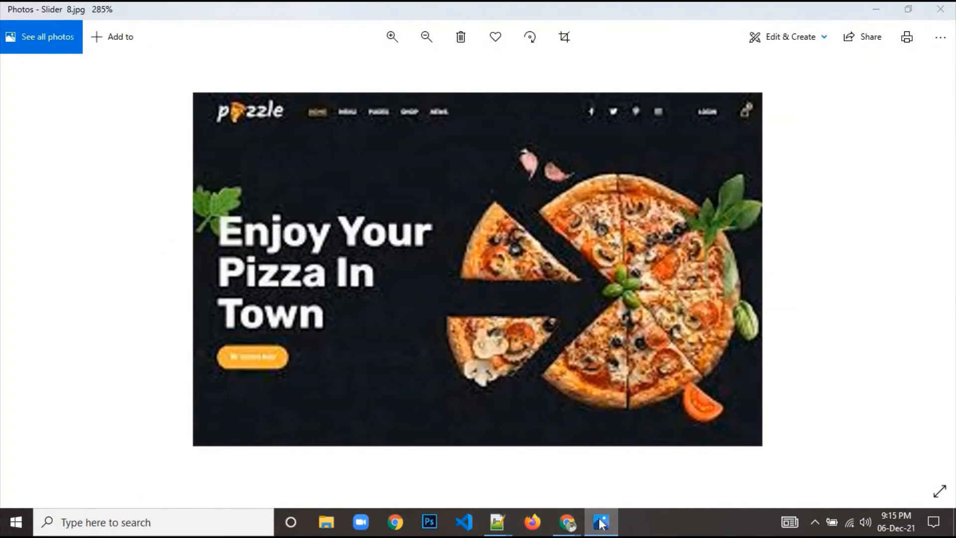
{"action": "left_click", "coordinate": [601, 522]}
{"action": "left_click", "coordinate": [482, 315]}
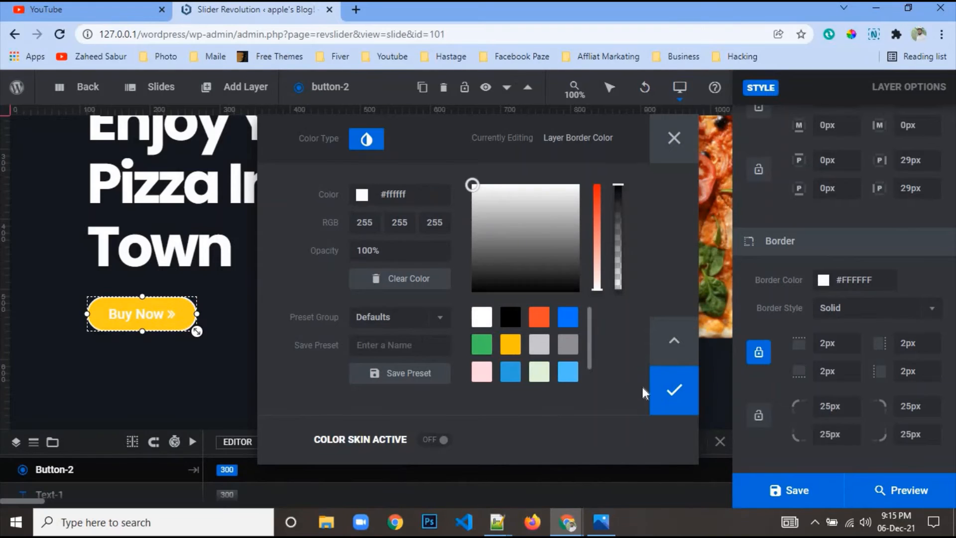
{"action": "left_click", "coordinate": [667, 390]}
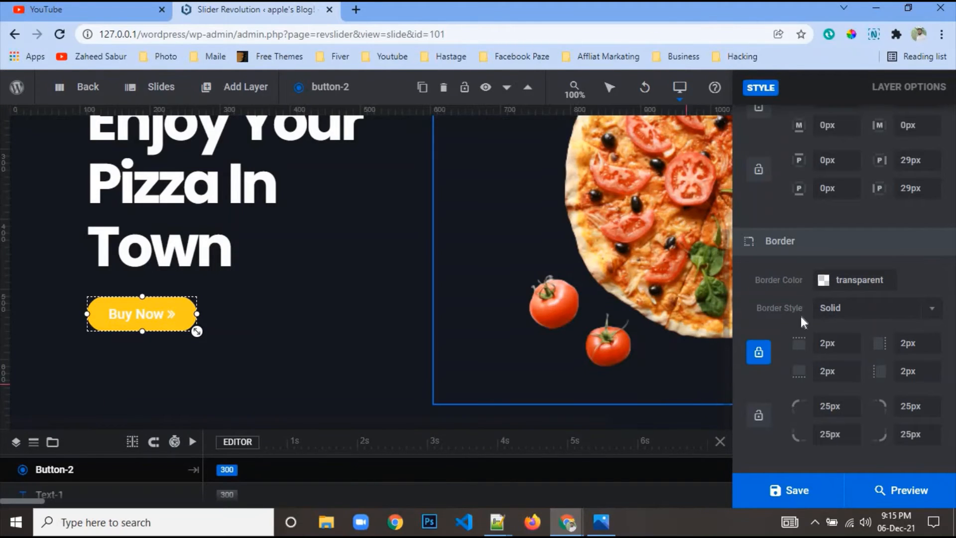
{"action": "left_click", "coordinate": [825, 280]}
{"action": "left_click", "coordinate": [482, 317]}
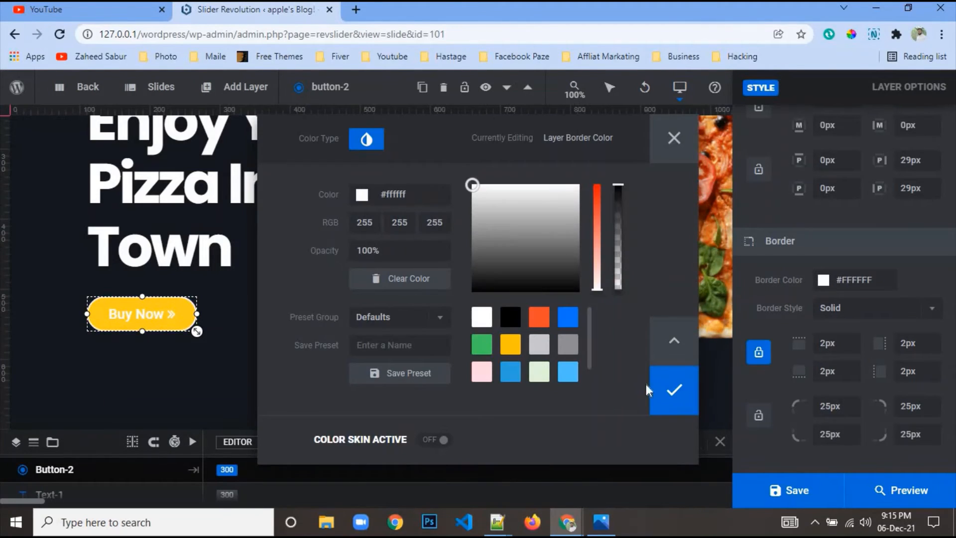
{"action": "left_click", "coordinate": [673, 389]}
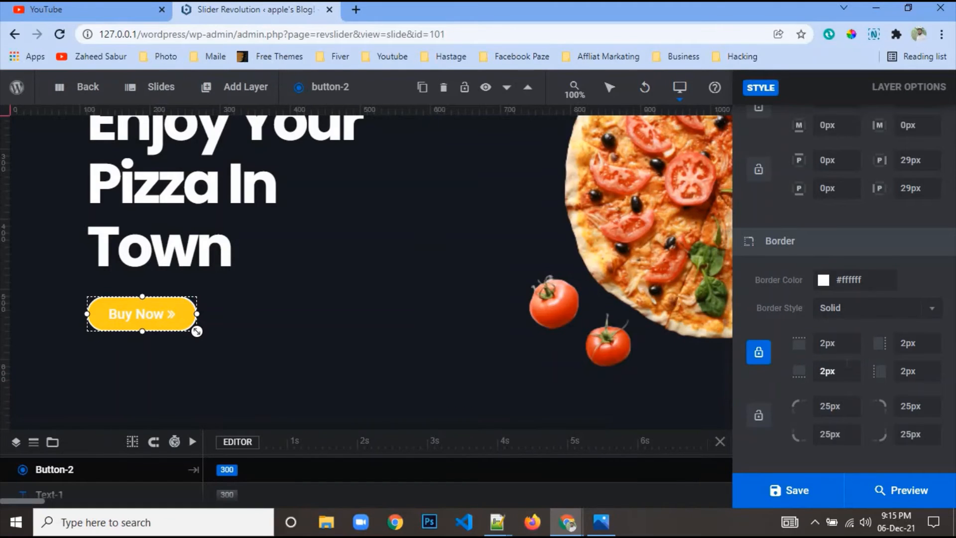
Try 80% opacity and near-black #0f0f0f for the button's border color, returning to white #ffffff at full opacity
{"action": "left_click", "coordinate": [823, 282]}
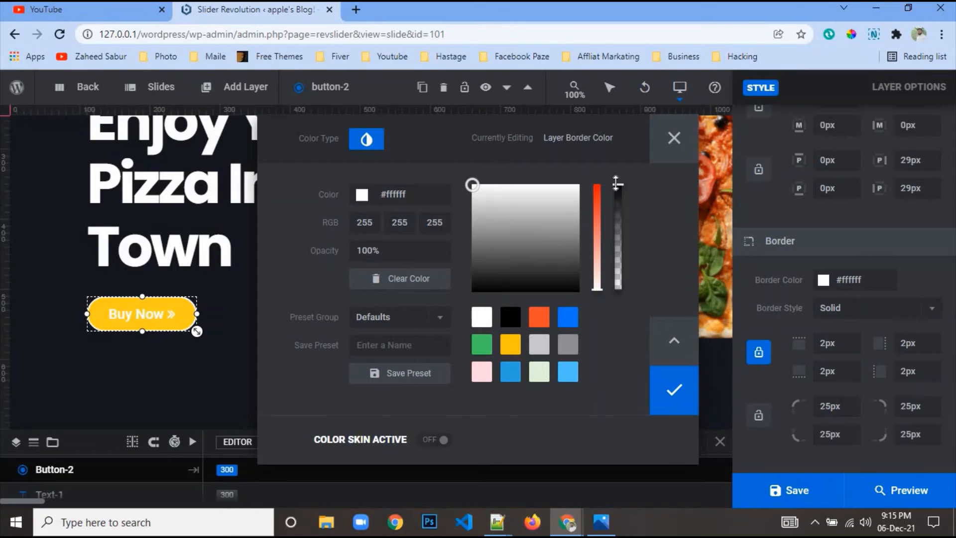
{"action": "left_click_drag", "start_coordinate": [616, 184], "coordinate": [618, 204]}
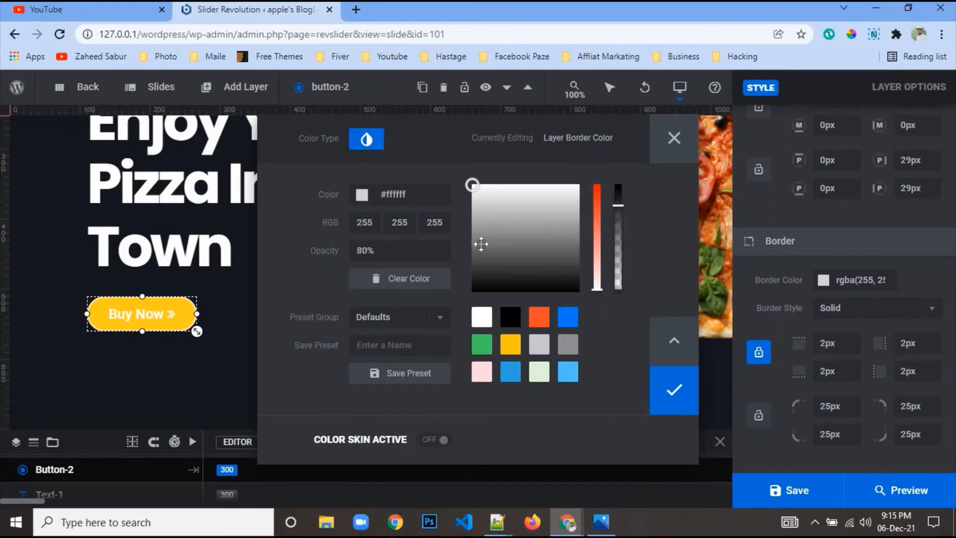
{"action": "left_click_drag", "start_coordinate": [481, 243], "coordinate": [473, 286]}
{"action": "left_click_drag", "start_coordinate": [618, 205], "coordinate": [617, 187]}
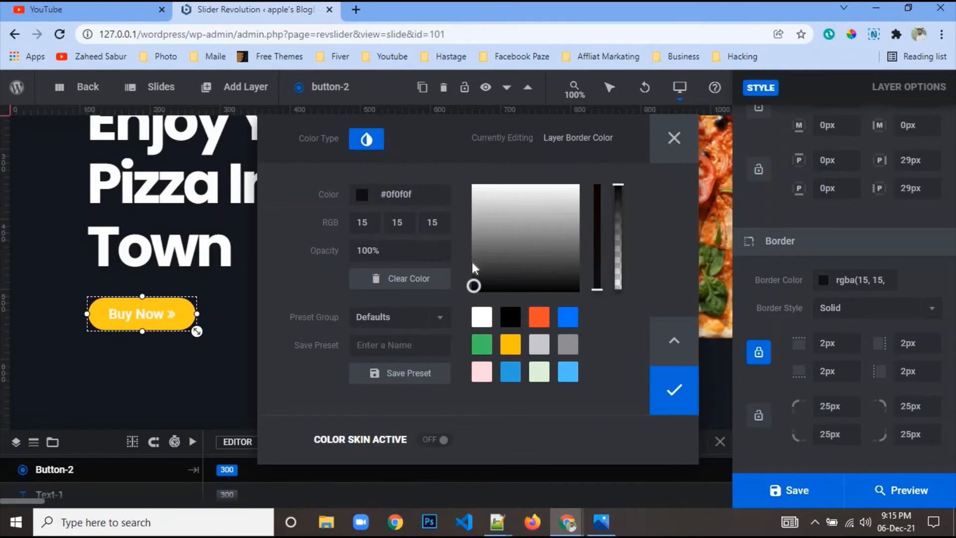
{"action": "left_click_drag", "start_coordinate": [474, 279], "coordinate": [504, 175]}
{"action": "left_click", "coordinate": [690, 407]}
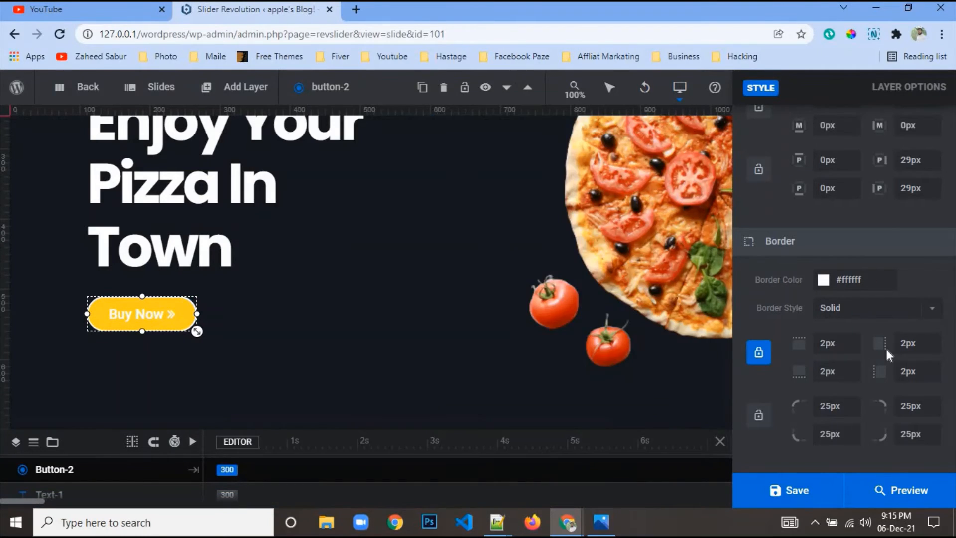
Set the "Buy Now" button's text color to dark gray #3f3f3f
{"action": "scroll", "coordinate": [853, 326], "scroll_direction": "up", "scroll_amount": 5}
{"action": "scroll", "coordinate": [852, 324], "scroll_direction": "up", "scroll_amount": 8}
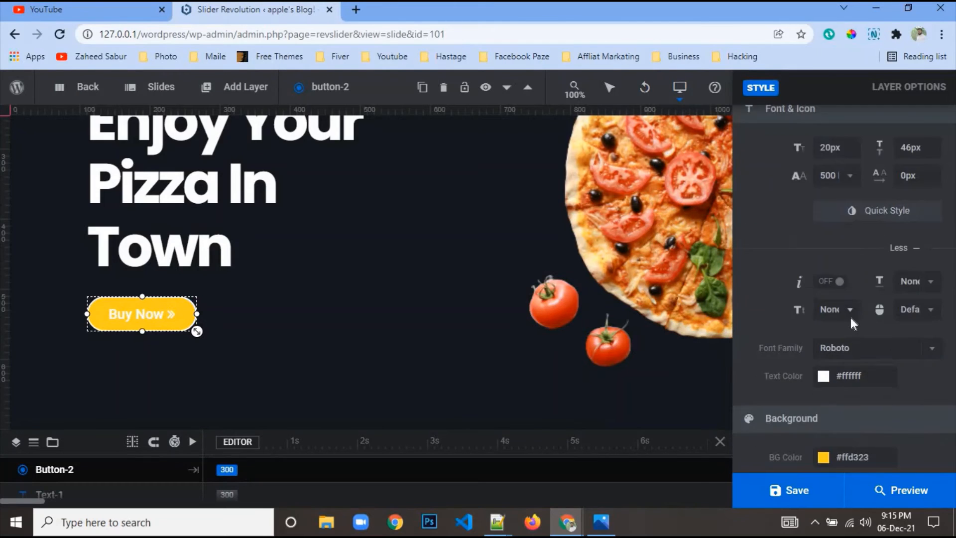
{"action": "scroll", "coordinate": [849, 315], "scroll_direction": "down", "scroll_amount": 4}
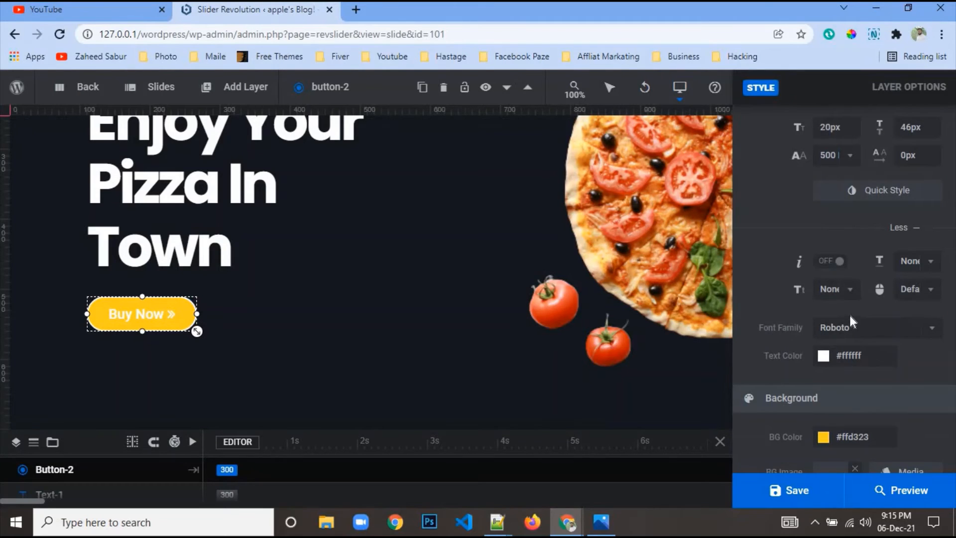
{"action": "left_click", "coordinate": [823, 356]}
{"action": "left_click_drag", "start_coordinate": [509, 252], "coordinate": [475, 264]}
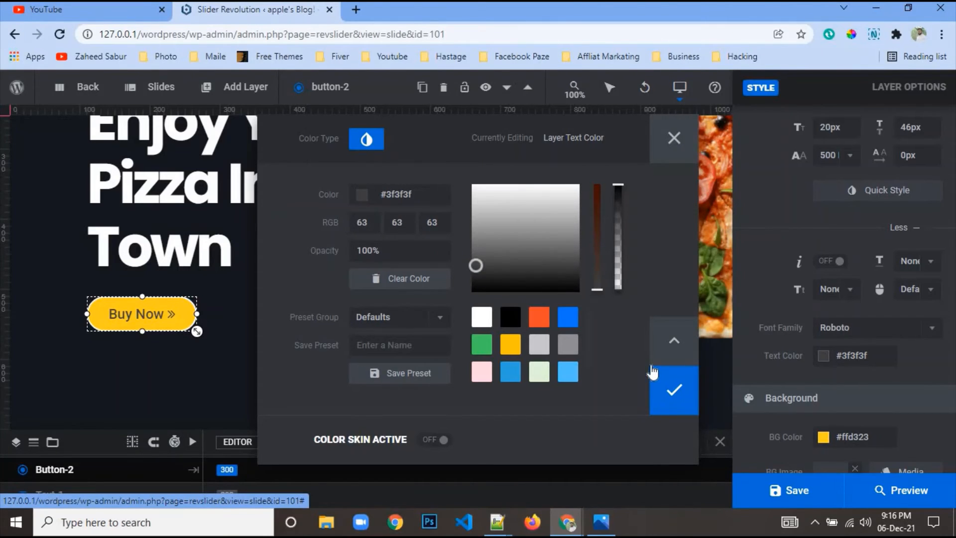
{"action": "left_click", "coordinate": [674, 389]}
Open the "Buy Now" button's hover settings at the hover style colors
{"action": "scroll", "coordinate": [937, 329], "scroll_direction": "up", "scroll_amount": 4}
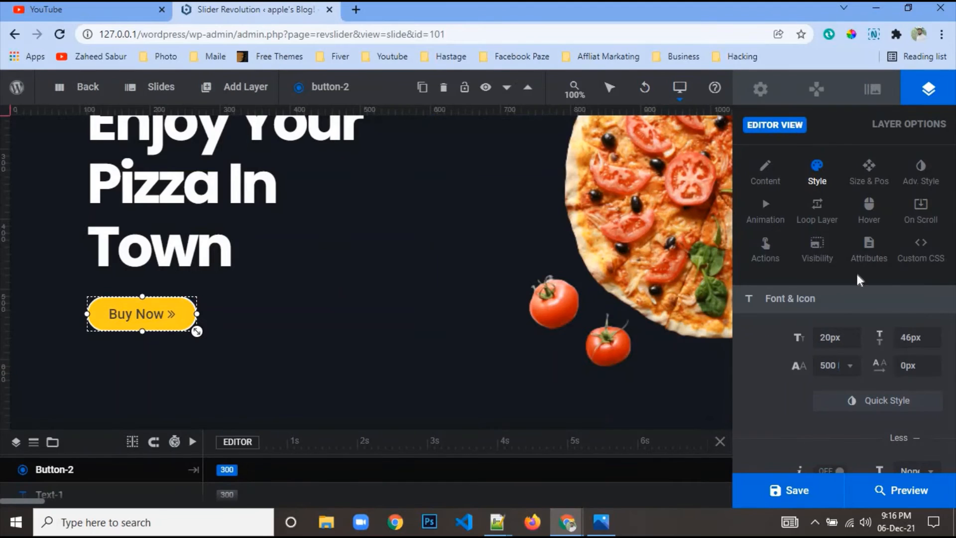
{"action": "left_click", "coordinate": [869, 210]}
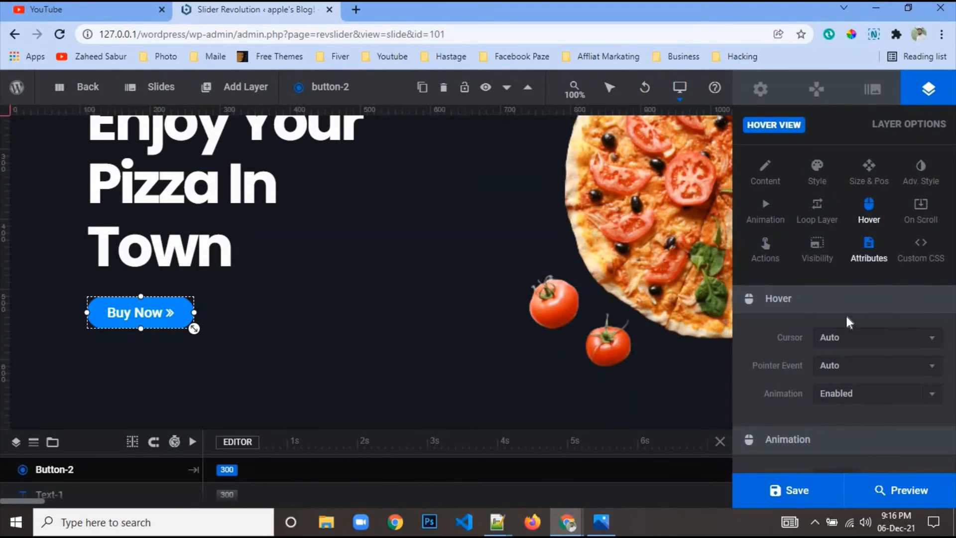
{"action": "scroll", "coordinate": [896, 312], "scroll_direction": "down", "scroll_amount": 4}
{"action": "scroll", "coordinate": [815, 297], "scroll_direction": "up", "scroll_amount": 4}
{"action": "scroll", "coordinate": [813, 298], "scroll_direction": "down", "scroll_amount": 5}
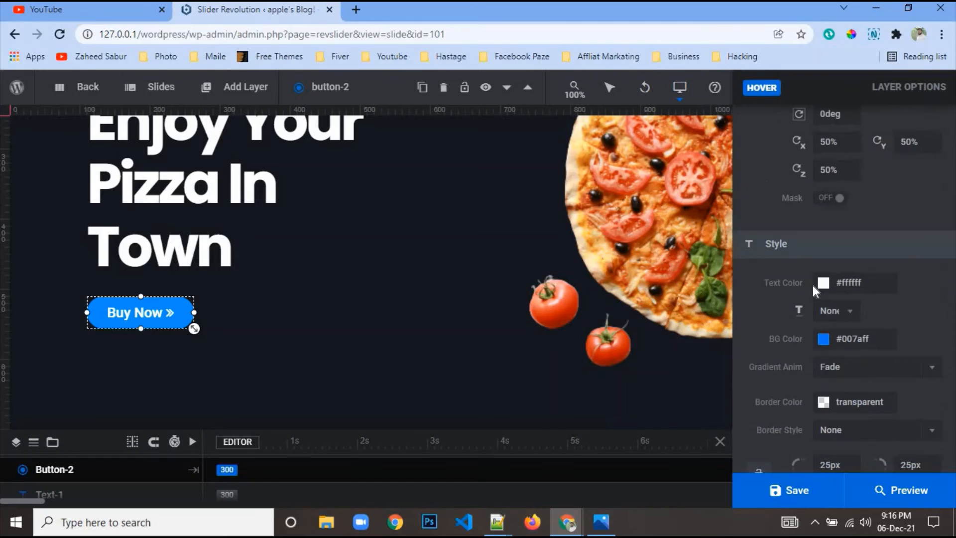
{"action": "left_click", "coordinate": [823, 340]}
{"action": "left_click", "coordinate": [514, 339]}
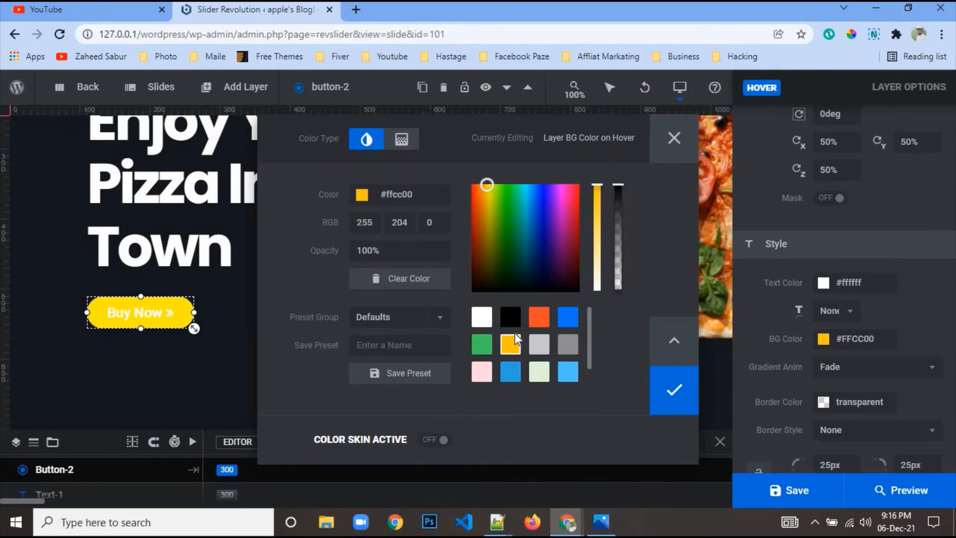
{"action": "left_click", "coordinate": [823, 284]}
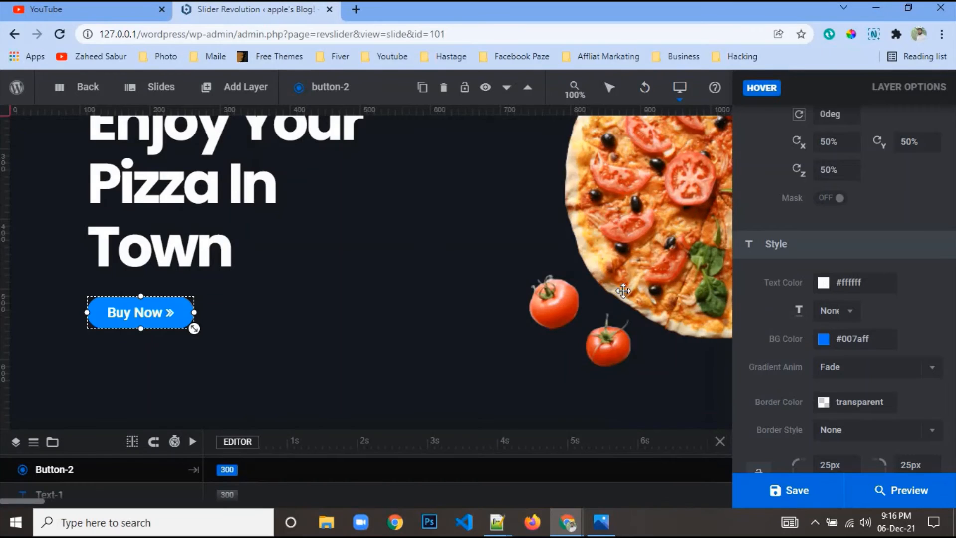
Set the button's hover text color to dark gray #3d3d3d
{"action": "left_click", "coordinate": [819, 283]}
{"action": "left_click", "coordinate": [481, 281]}
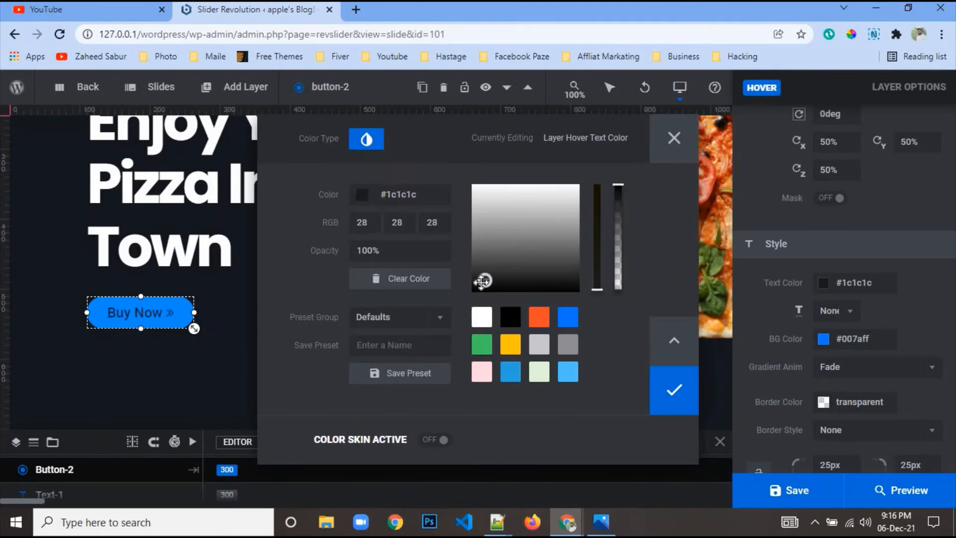
{"action": "left_click_drag", "start_coordinate": [481, 281], "coordinate": [482, 266]}
{"action": "left_click", "coordinate": [674, 386]}
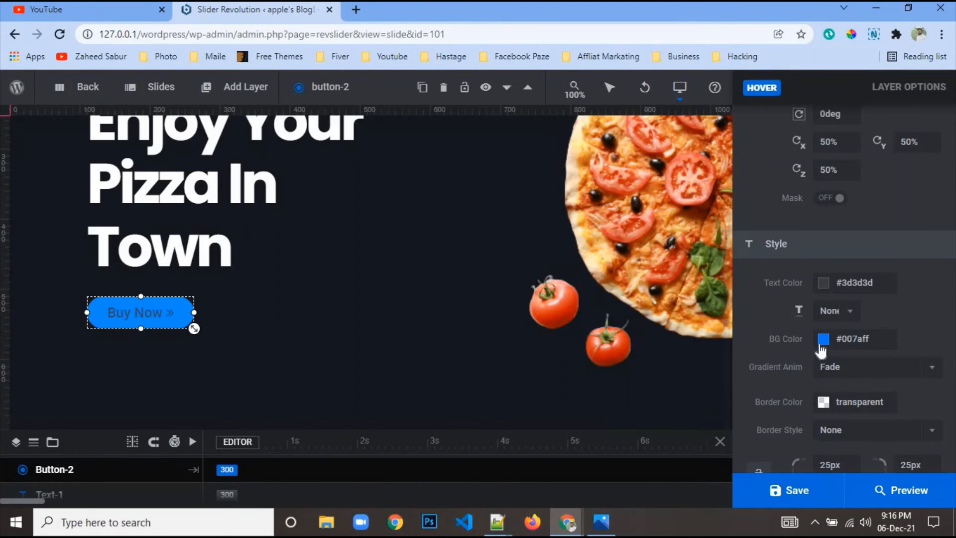
Set the button's hover background color to yellow #ffcc00 at 84% opacity
{"action": "left_click", "coordinate": [822, 343]}
{"action": "left_click", "coordinate": [539, 345]}
{"action": "left_click", "coordinate": [675, 388]}
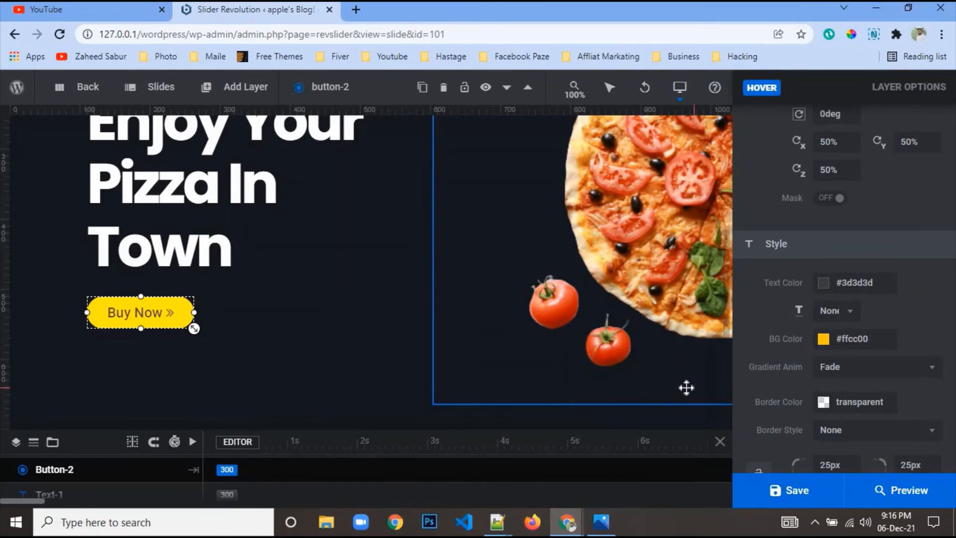
{"action": "scroll", "coordinate": [871, 355], "scroll_direction": "down", "scroll_amount": 4}
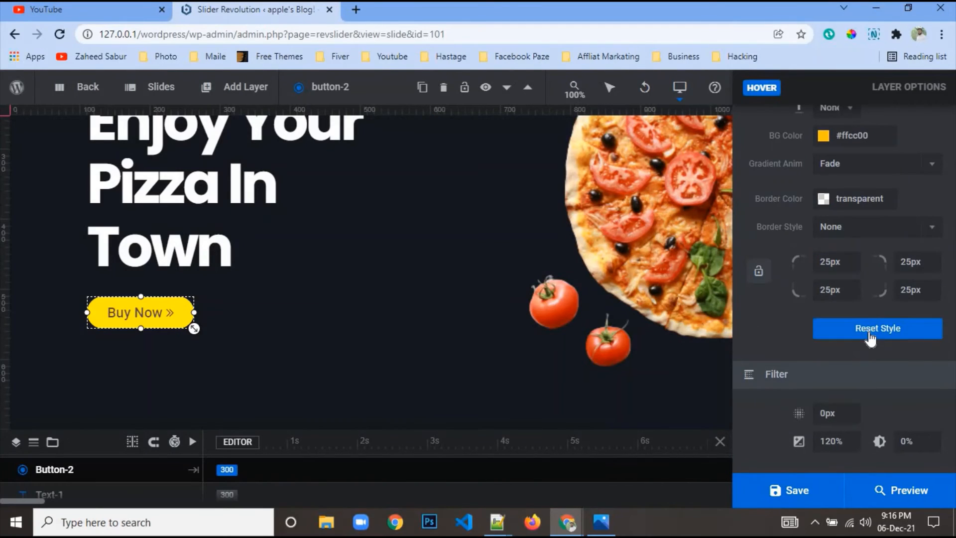
{"action": "left_click", "coordinate": [824, 135]}
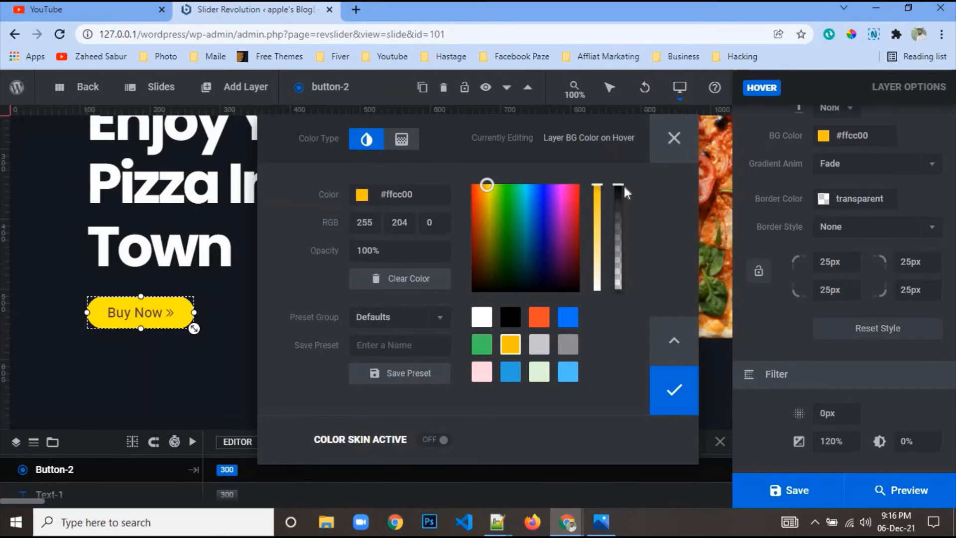
{"action": "left_click_drag", "start_coordinate": [613, 199], "coordinate": [612, 202]}
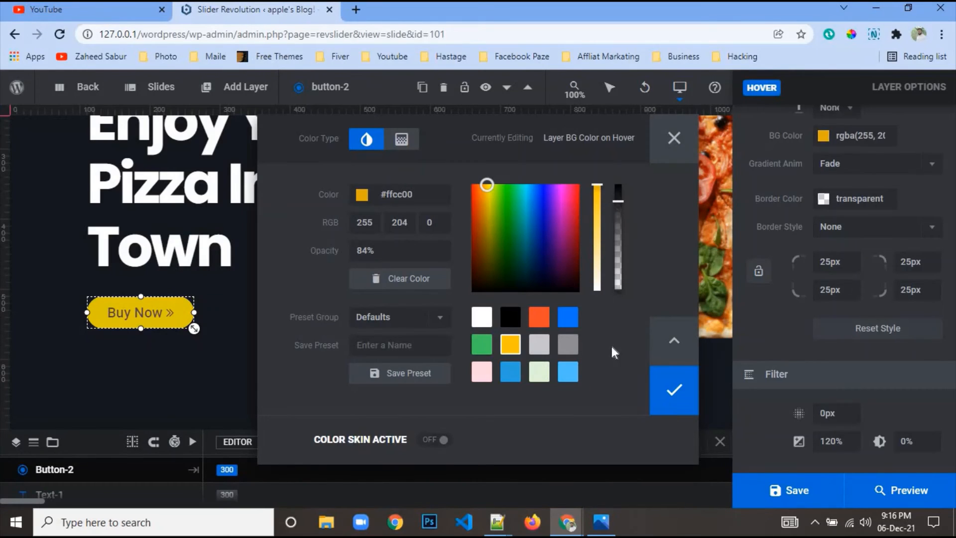
{"action": "left_click", "coordinate": [674, 390]}
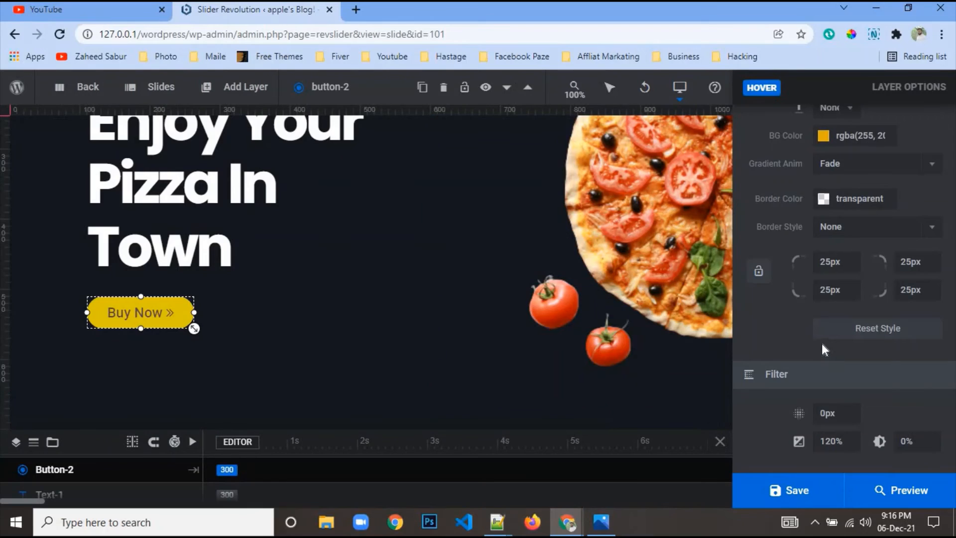
Give the button's hover state a solid border with a linked width of 2px on all four sides
{"action": "left_click", "coordinate": [861, 233]}
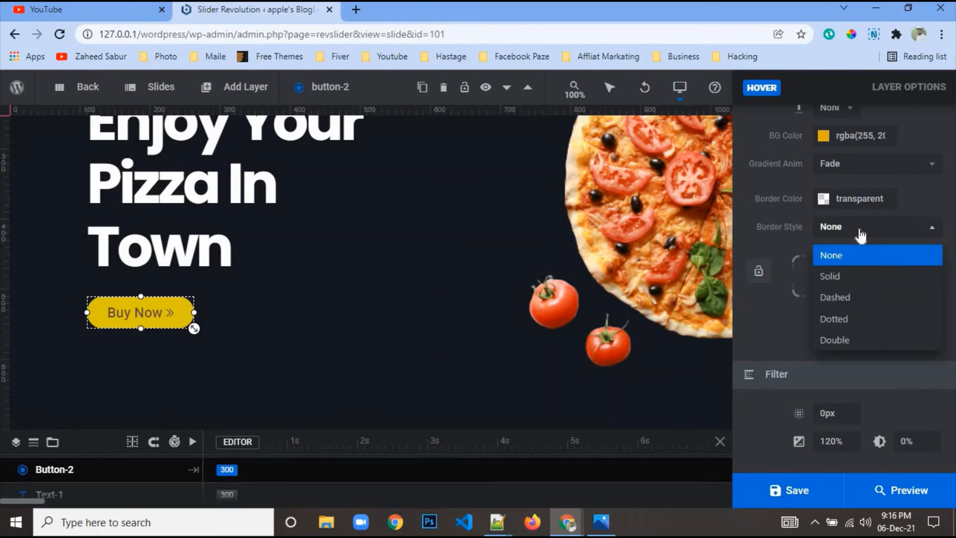
{"action": "left_click", "coordinate": [850, 280]}
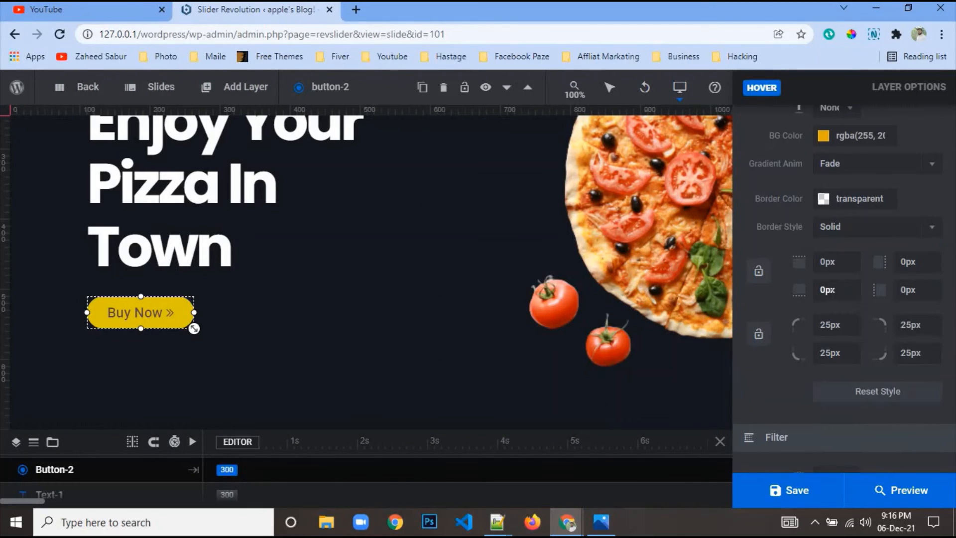
{"action": "left_click", "coordinate": [759, 271]}
{"action": "left_click", "coordinate": [833, 262]}
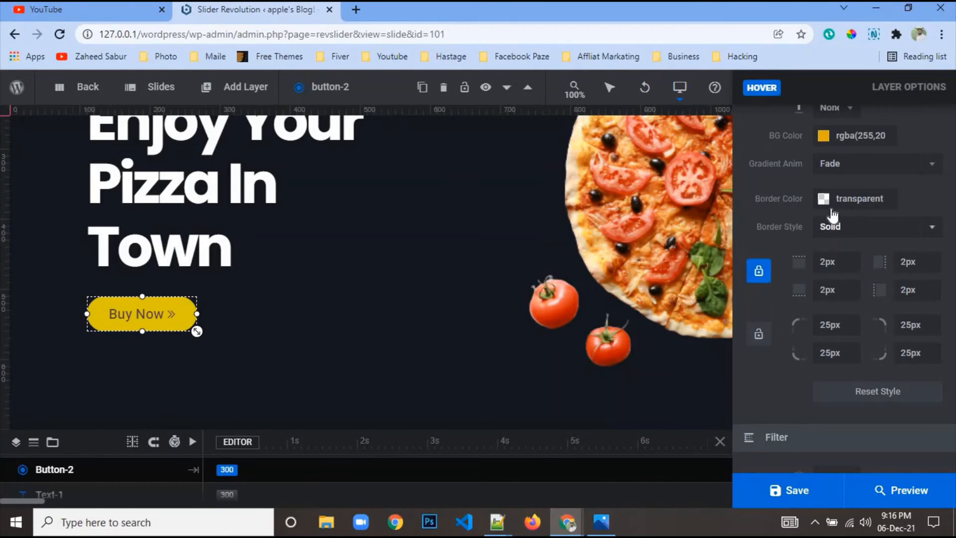
Set the button's hover border color to white #ffffff and save the slide
{"action": "left_click", "coordinate": [855, 199]}
{"action": "left_click", "coordinate": [482, 323]}
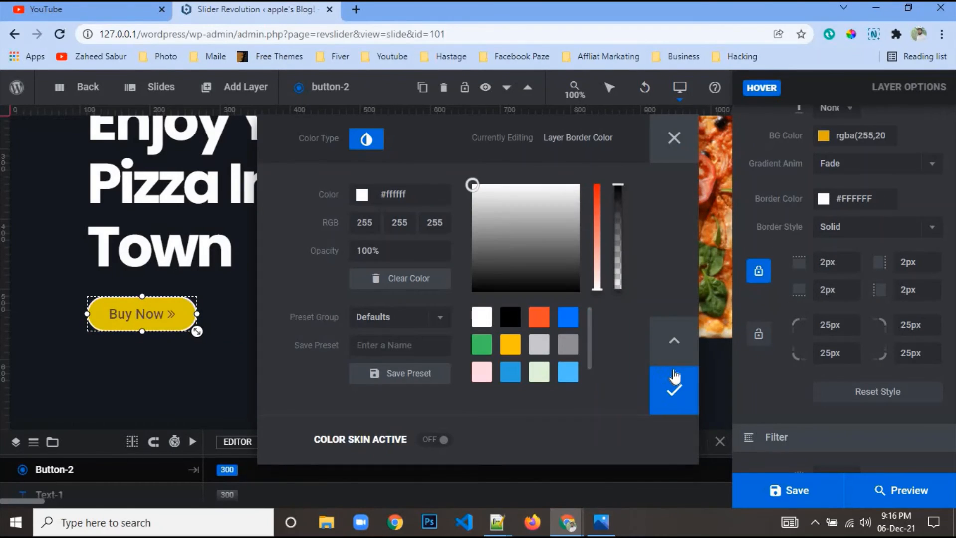
{"action": "left_click", "coordinate": [672, 395]}
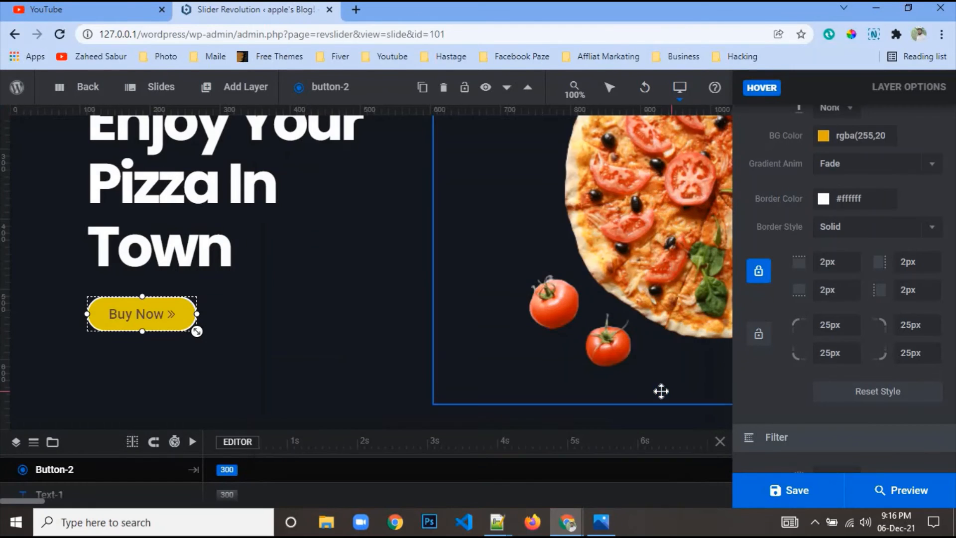
{"action": "left_click", "coordinate": [793, 490]}
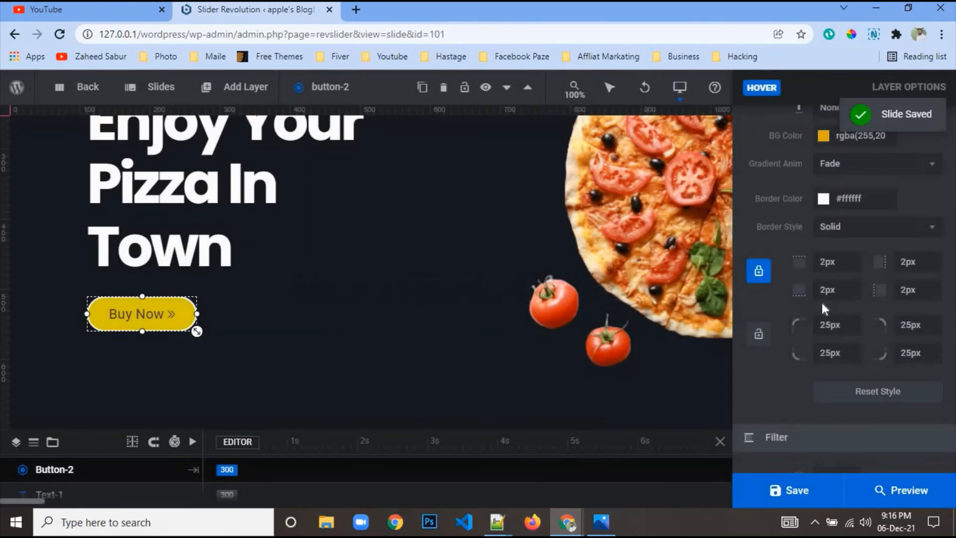
Apply the Short Slide from Bottom entrance animation to the pizza image
{"action": "scroll", "coordinate": [821, 303], "scroll_direction": "up", "scroll_amount": 10}
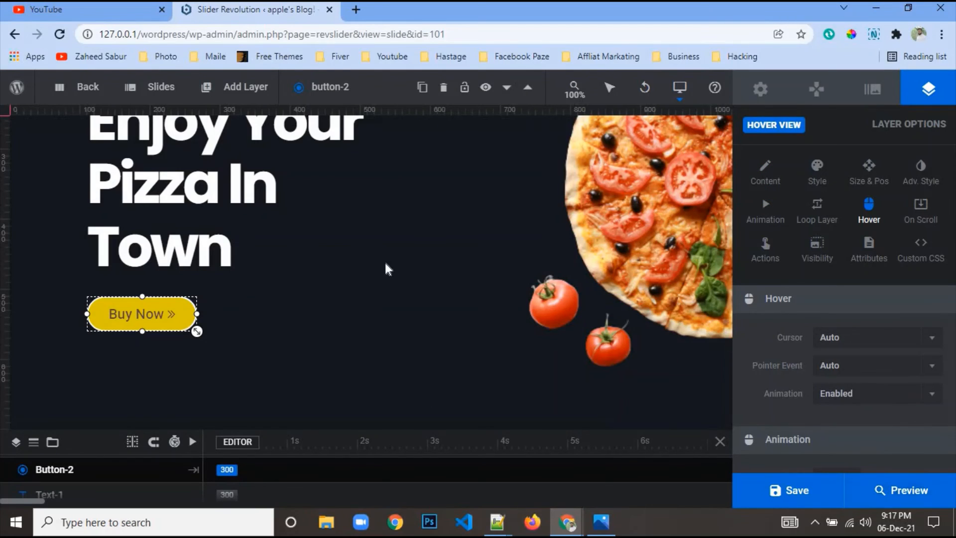
{"action": "left_click", "coordinate": [659, 187]}
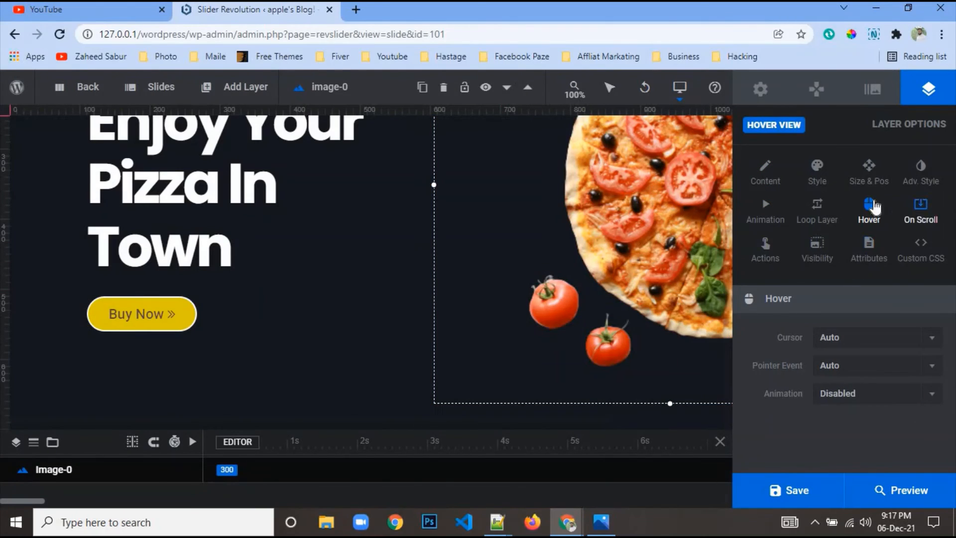
{"action": "left_click", "coordinate": [767, 218]}
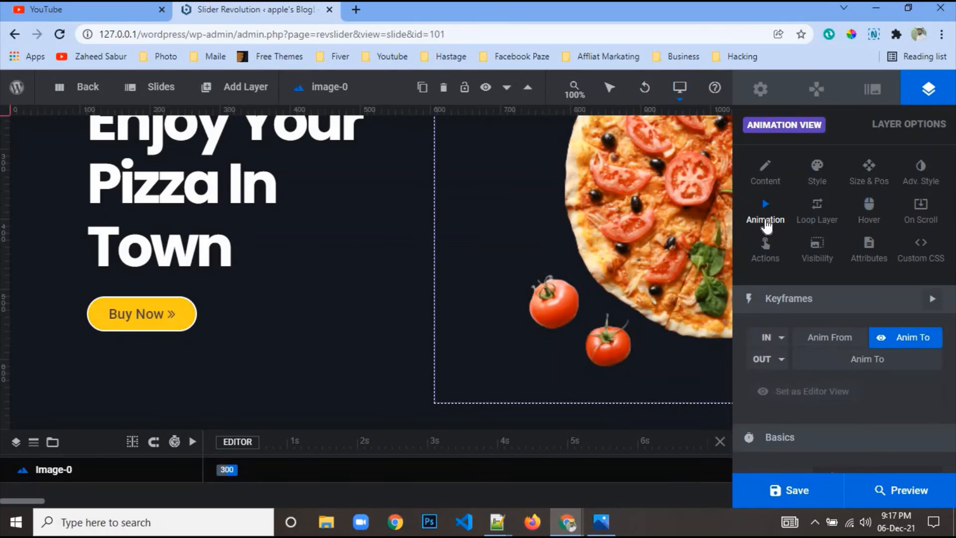
{"action": "left_click", "coordinate": [765, 338]}
{"action": "left_click", "coordinate": [828, 313]}
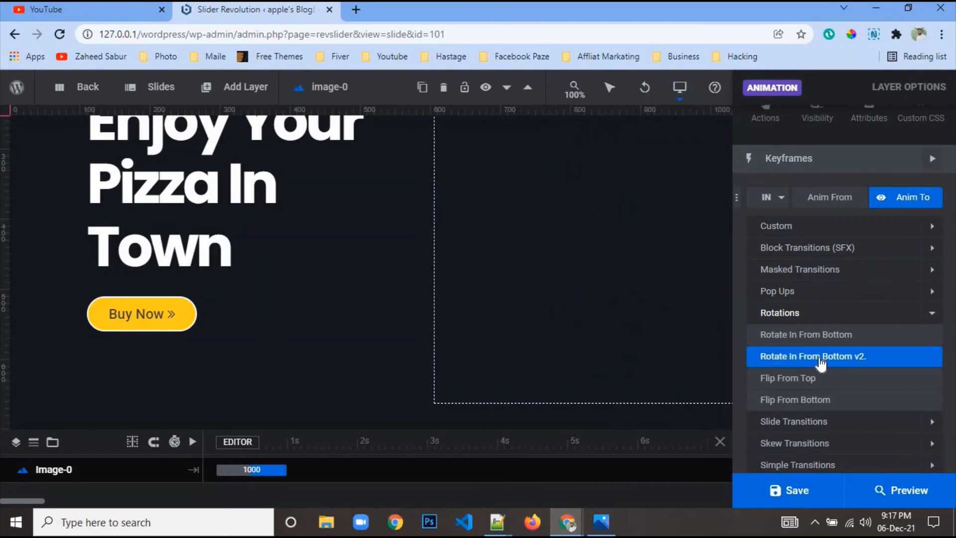
{"action": "left_click", "coordinate": [800, 380]}
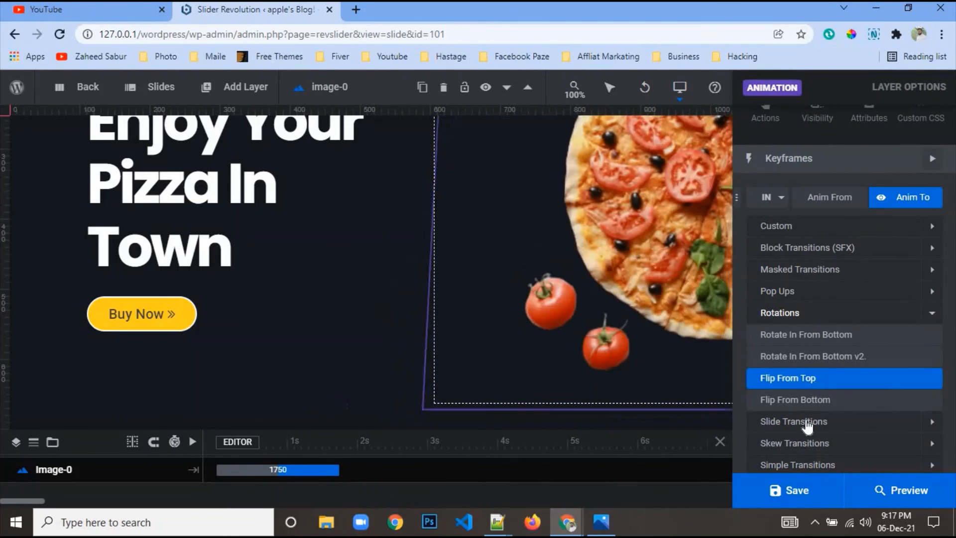
{"action": "left_click", "coordinate": [808, 421]}
{"action": "left_click", "coordinate": [817, 384]}
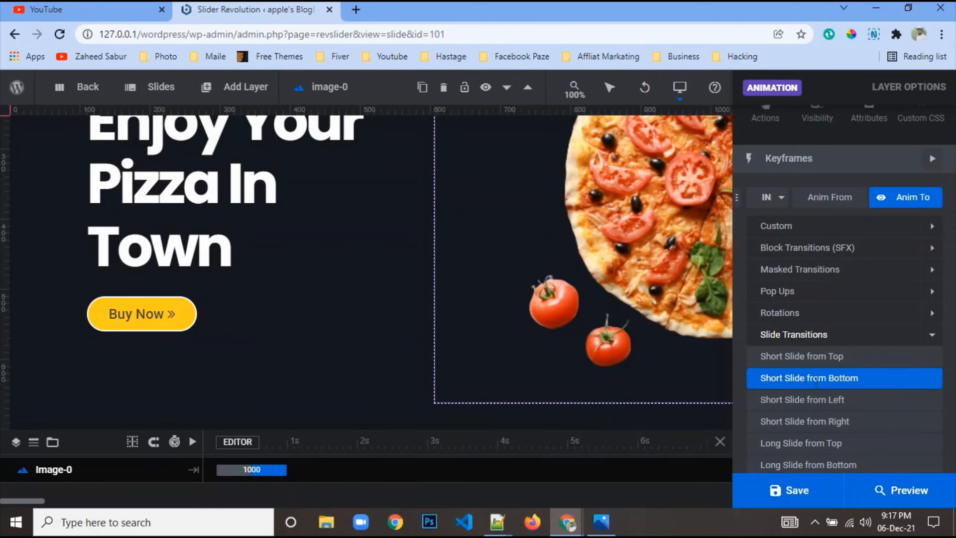
Apply the Short Slide from Bottom entrance animation to the "Enjoy Your Pizza In Town" heading
{"action": "left_click", "coordinate": [219, 204]}
{"action": "left_click", "coordinate": [770, 197]}
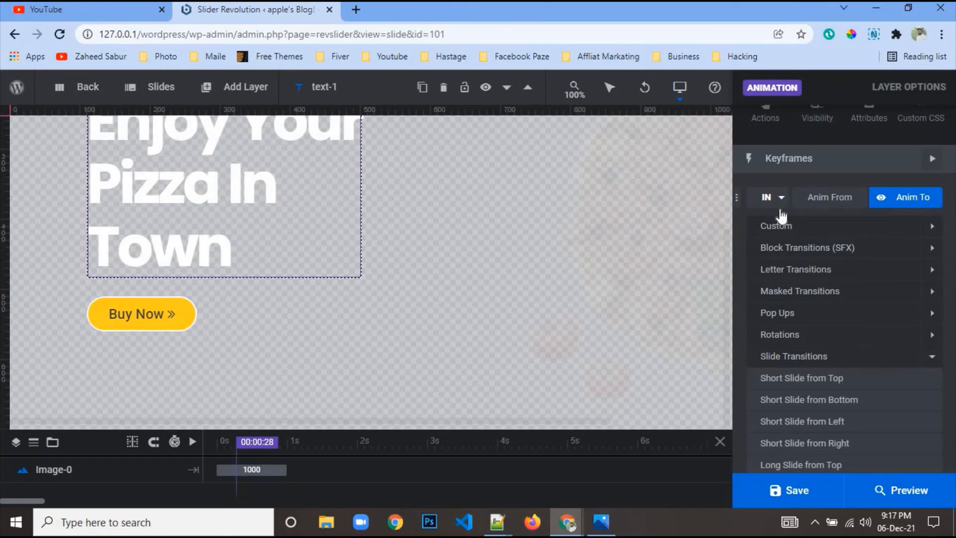
{"action": "left_click", "coordinate": [824, 404]}
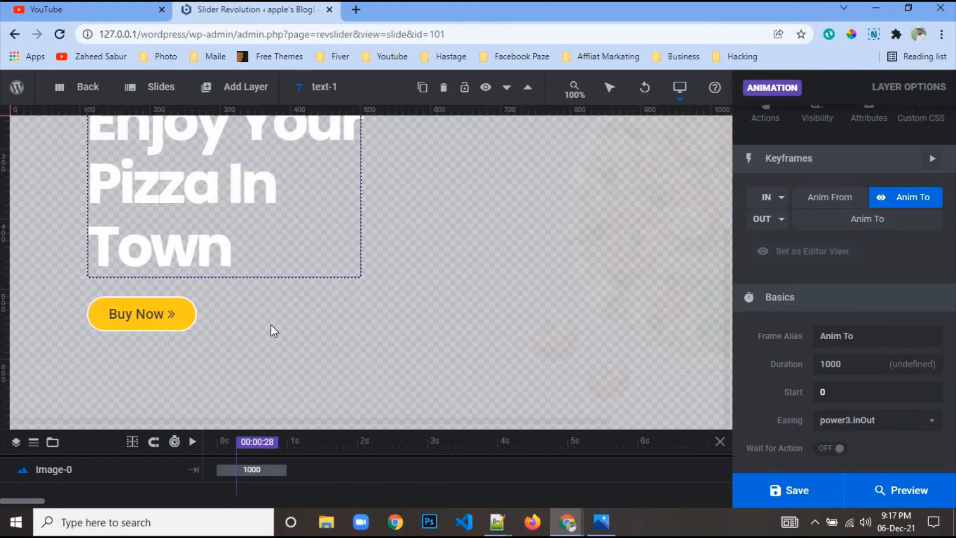
Apply the Short Slide from Bottom entrance animation to the "Buy Now" button and save the slide
{"action": "left_click", "coordinate": [159, 315]}
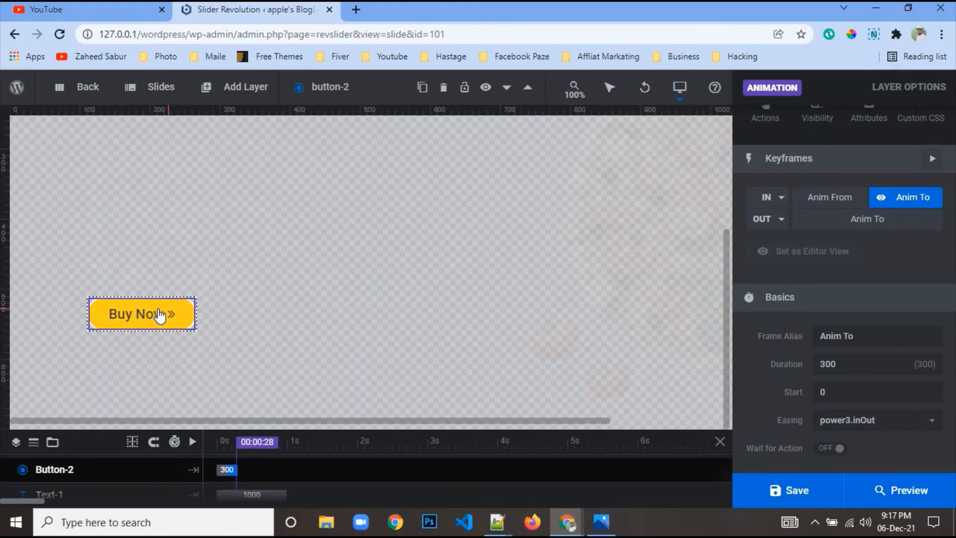
{"action": "left_click", "coordinate": [769, 197]}
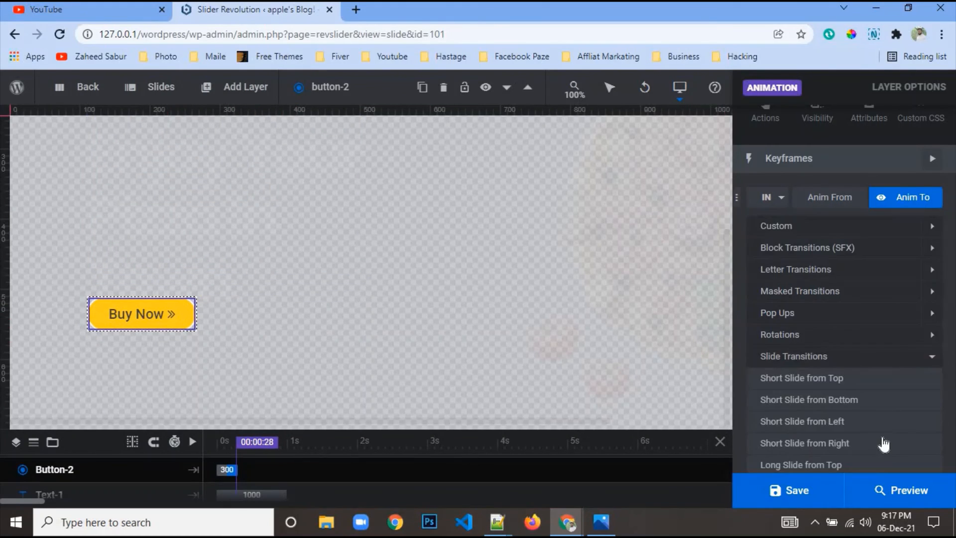
{"action": "left_click", "coordinate": [852, 397]}
{"action": "left_click", "coordinate": [817, 493]}
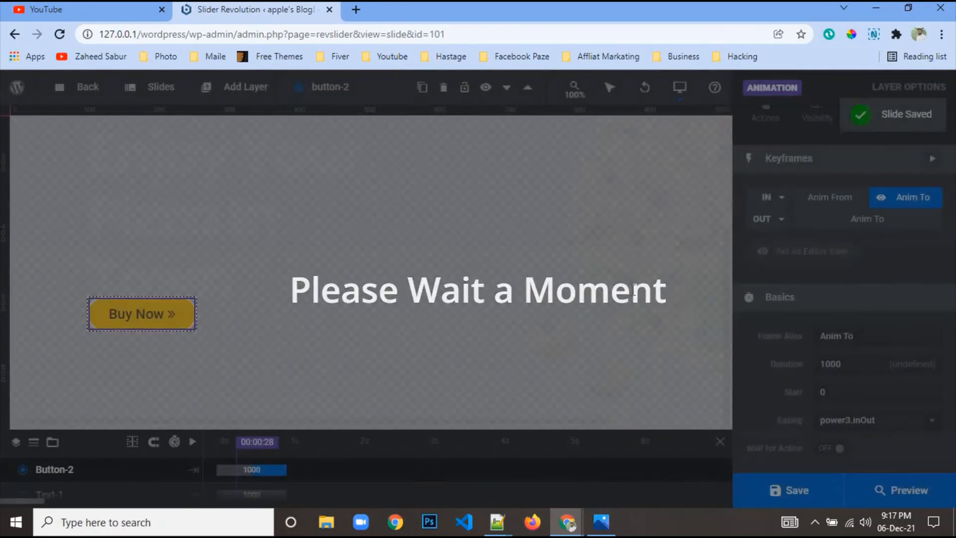
Enable navigation arrows for the slider and choose the Custom arrow style
{"action": "scroll", "coordinate": [861, 202], "scroll_direction": "up", "scroll_amount": 3}
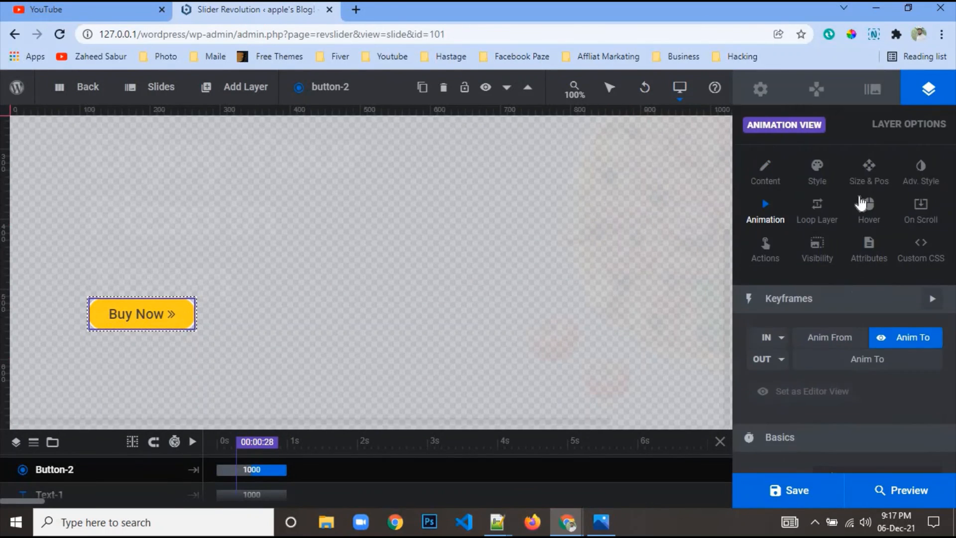
{"action": "left_click", "coordinate": [820, 96]}
{"action": "left_click", "coordinate": [812, 176]}
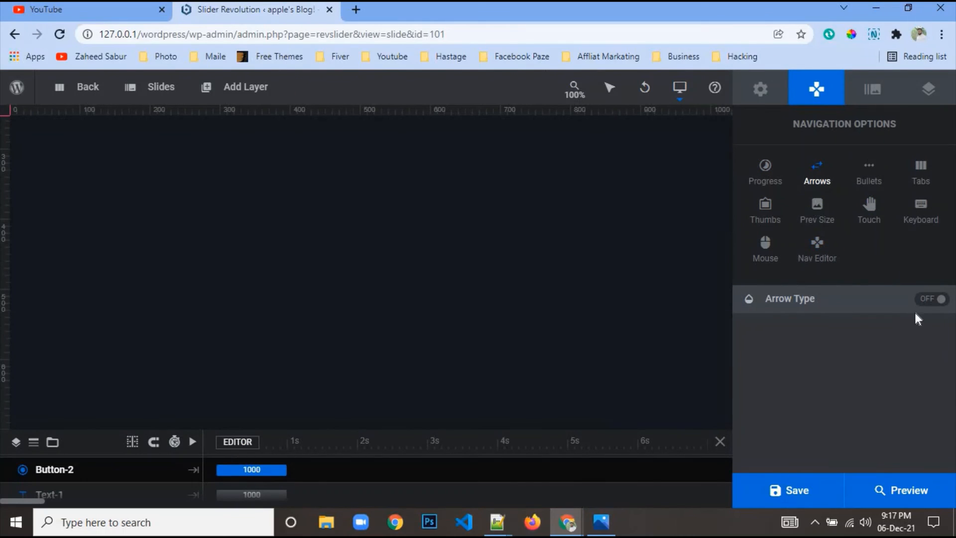
{"action": "left_click", "coordinate": [931, 299]}
{"action": "left_click", "coordinate": [853, 338]}
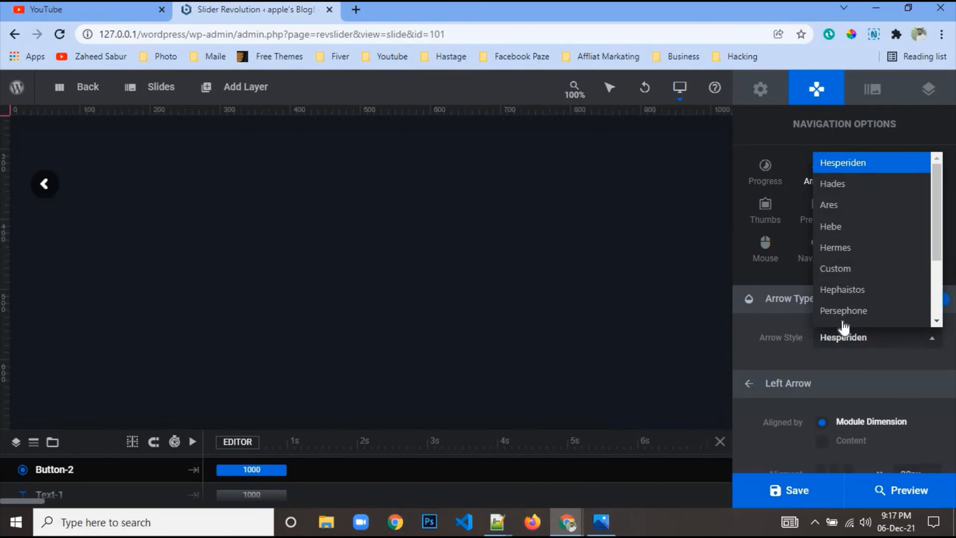
{"action": "left_click", "coordinate": [830, 274]}
Align the left and right arrows to the middle of their slider edges with 0px offsets, and save
{"action": "scroll", "coordinate": [848, 385], "scroll_direction": "down", "scroll_amount": 2}
{"action": "left_click", "coordinate": [820, 415]}
{"action": "scroll", "coordinate": [827, 354], "scroll_direction": "down", "scroll_amount": 4}
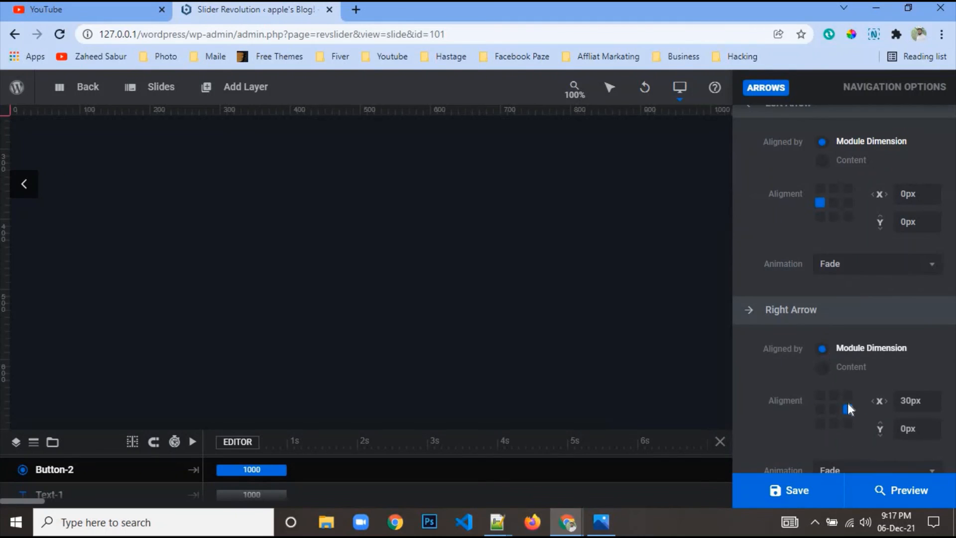
{"action": "left_click", "coordinate": [812, 495]}
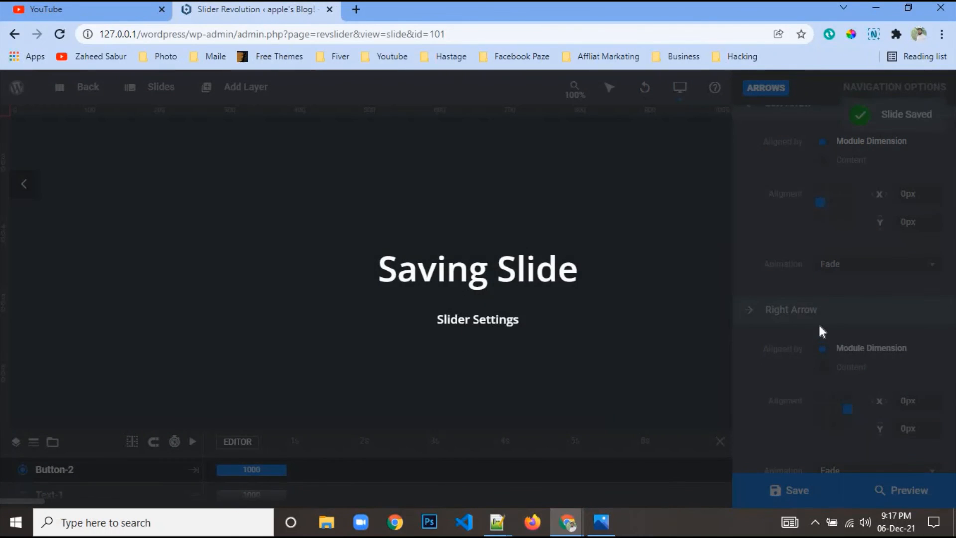
Set the slide's transition preset to Random with the Random All option and save the slide
{"action": "scroll", "coordinate": [818, 327], "scroll_direction": "up", "scroll_amount": 5}
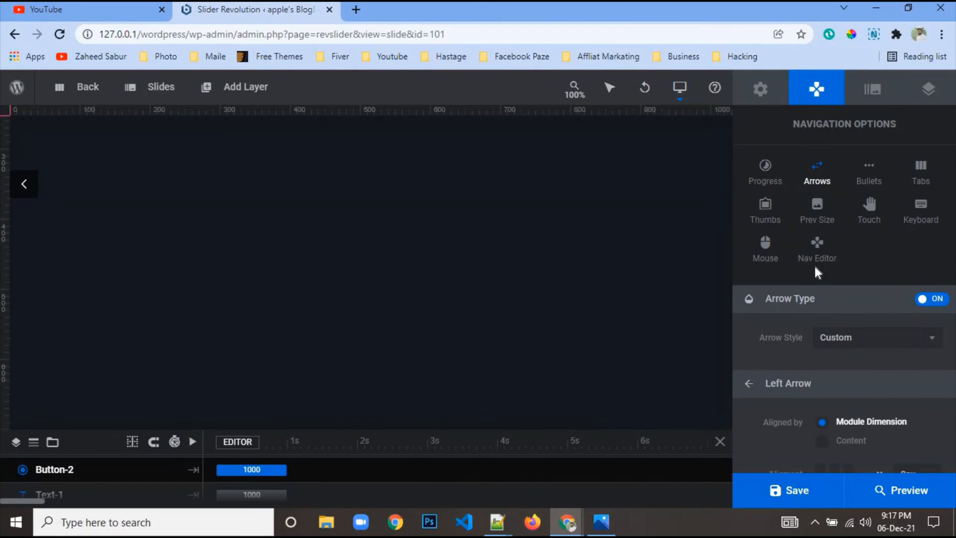
{"action": "left_click", "coordinate": [877, 98]}
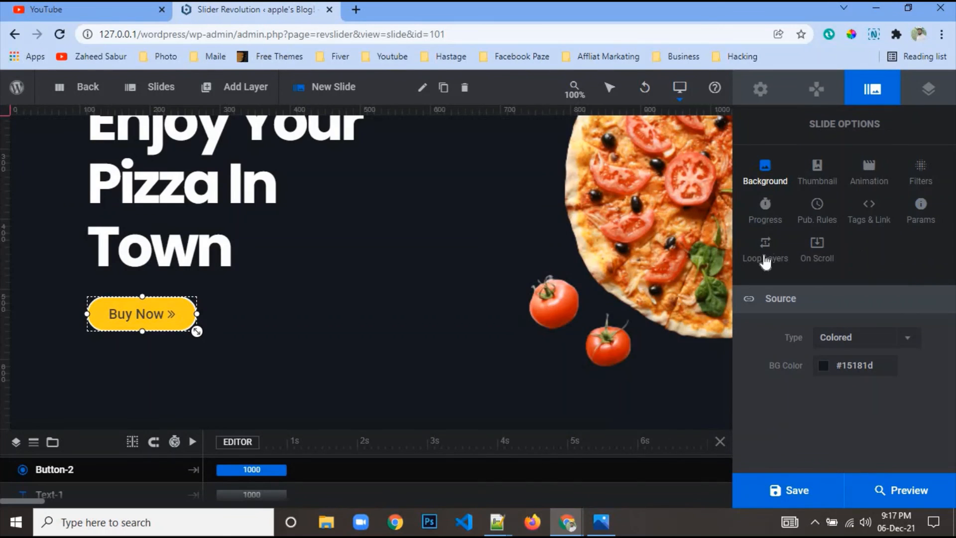
{"action": "left_click", "coordinate": [869, 171]}
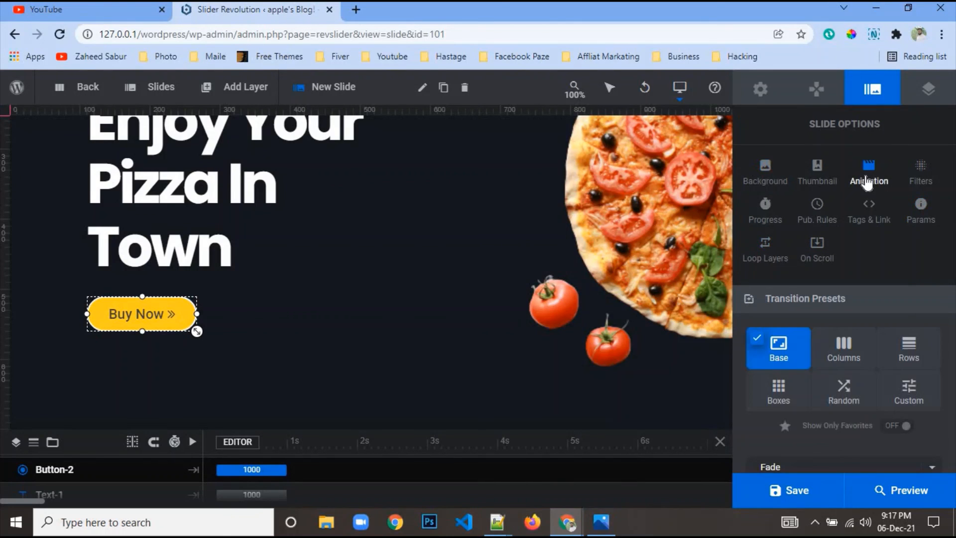
{"action": "left_click", "coordinate": [845, 389]}
{"action": "scroll", "coordinate": [848, 381], "scroll_direction": "down", "scroll_amount": 3}
{"action": "left_click", "coordinate": [777, 348]}
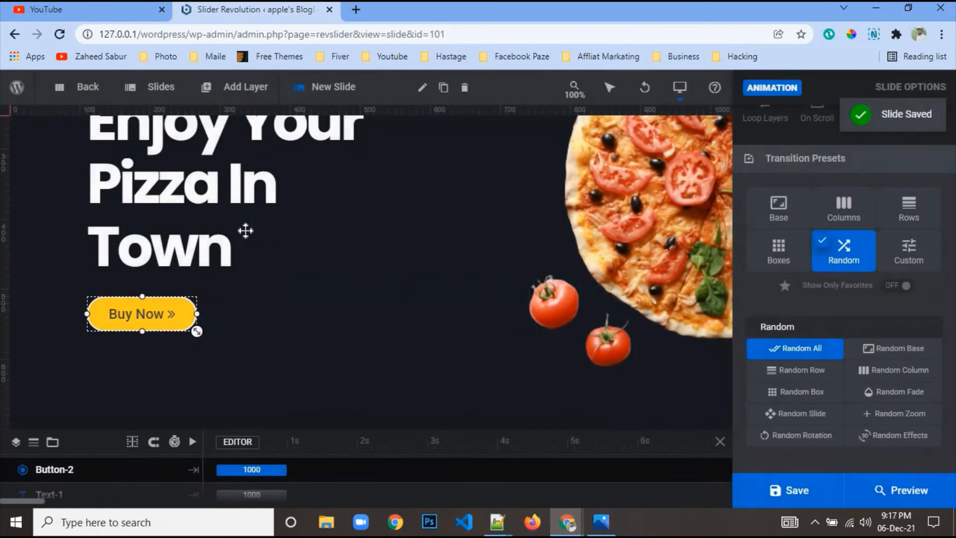
Duplicate the #1 New Slide
{"action": "mouse_move", "coordinate": [167, 98]}
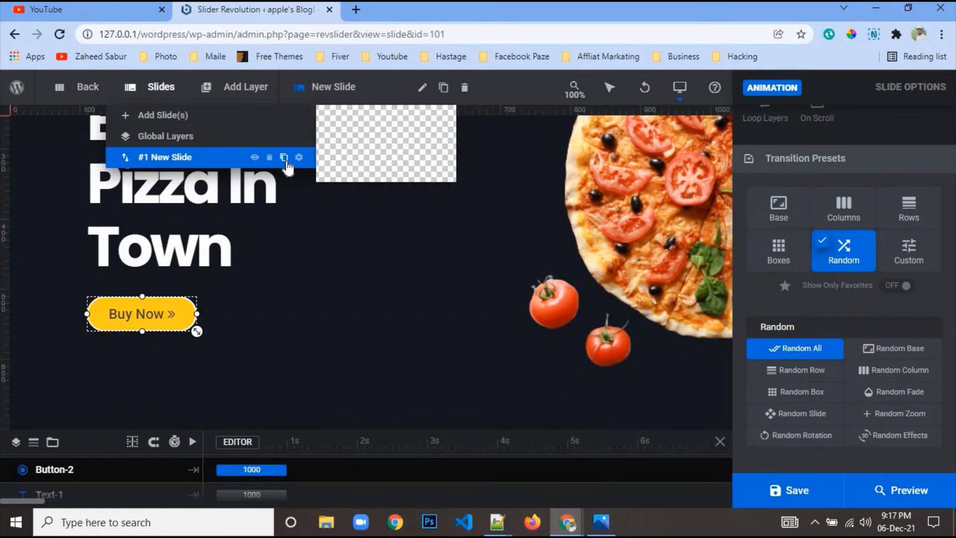
{"action": "left_click", "coordinate": [284, 158]}
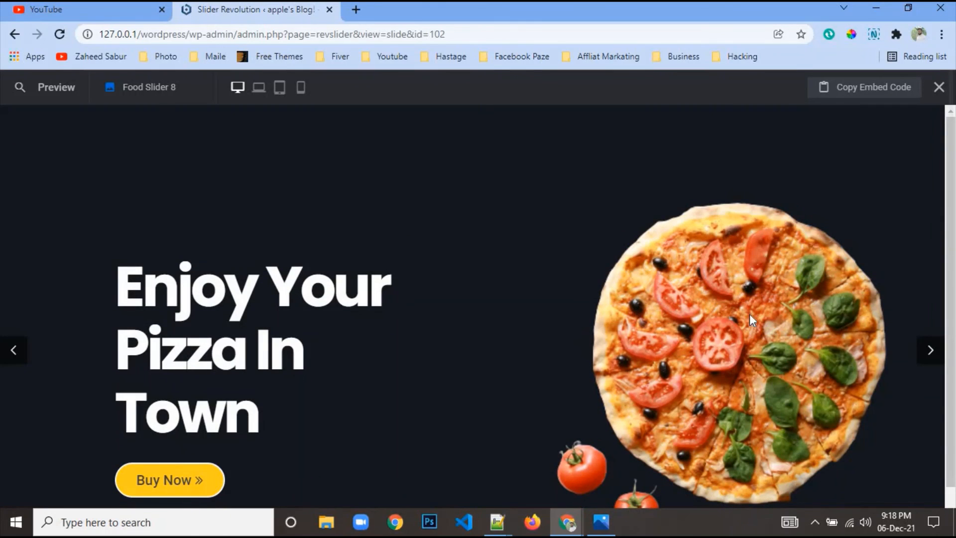
Preview the slider, advance through its slides repeatedly to check the transitions and arrows, and close the preview
{"action": "scroll", "coordinate": [707, 311], "scroll_direction": "down", "scroll_amount": 1}
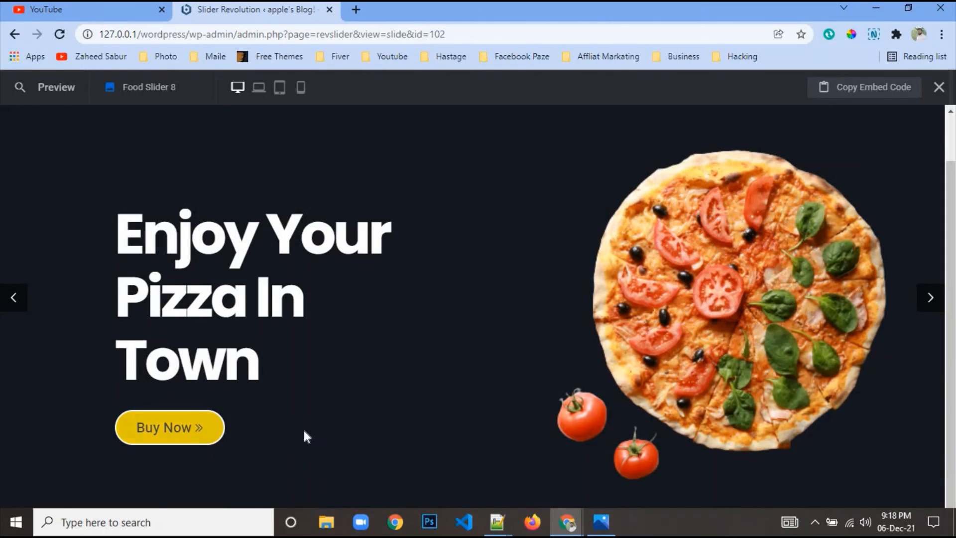
{"action": "left_click", "coordinate": [929, 307]}
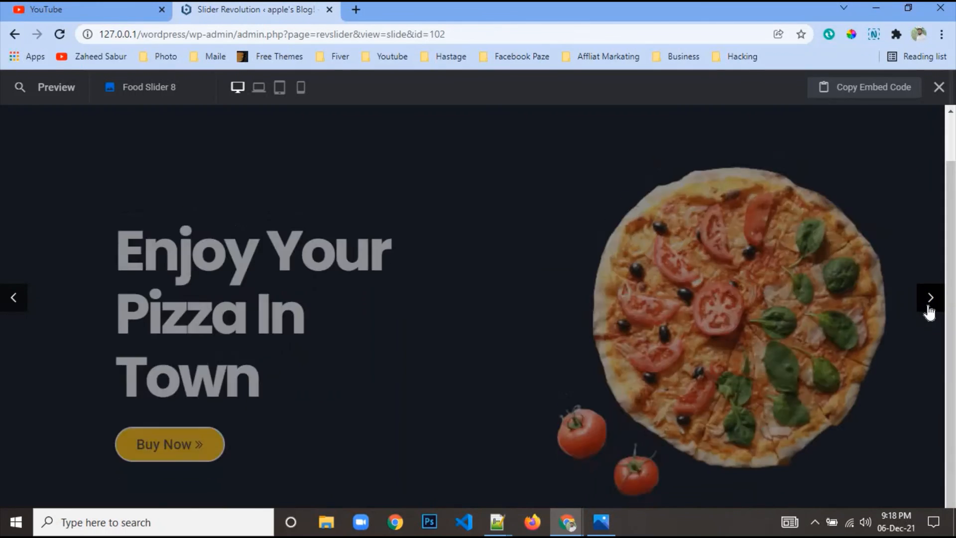
{"action": "left_click", "coordinate": [929, 308]}
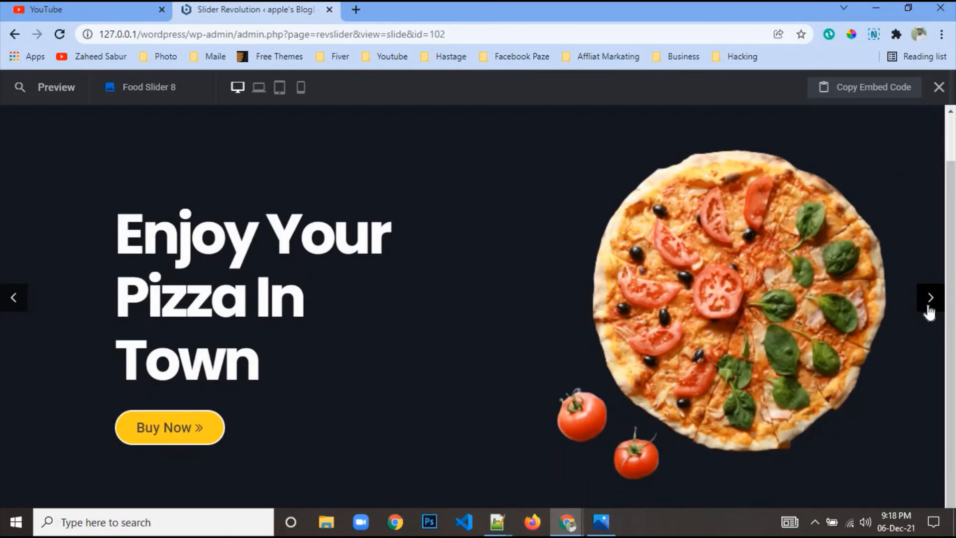
{"action": "left_click", "coordinate": [930, 310]}
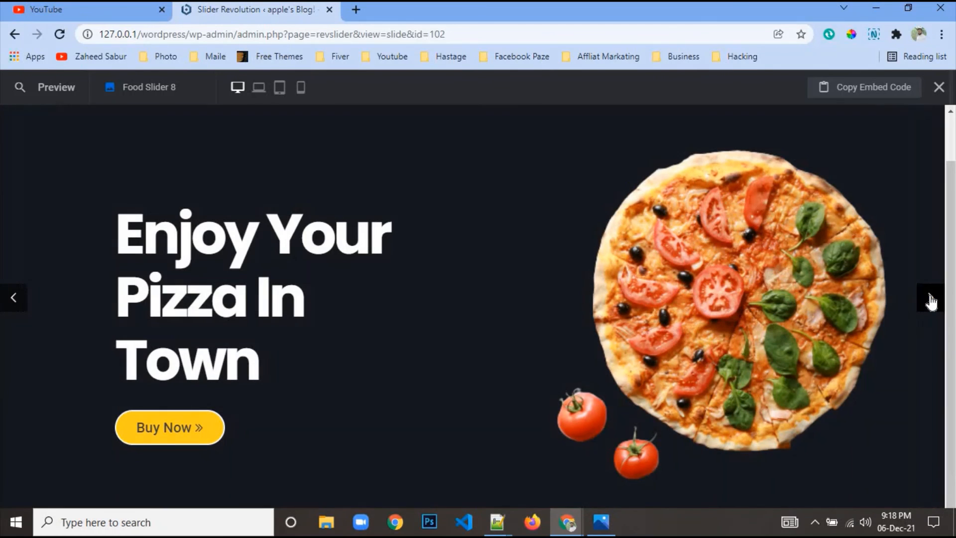
{"action": "left_click", "coordinate": [930, 303]}
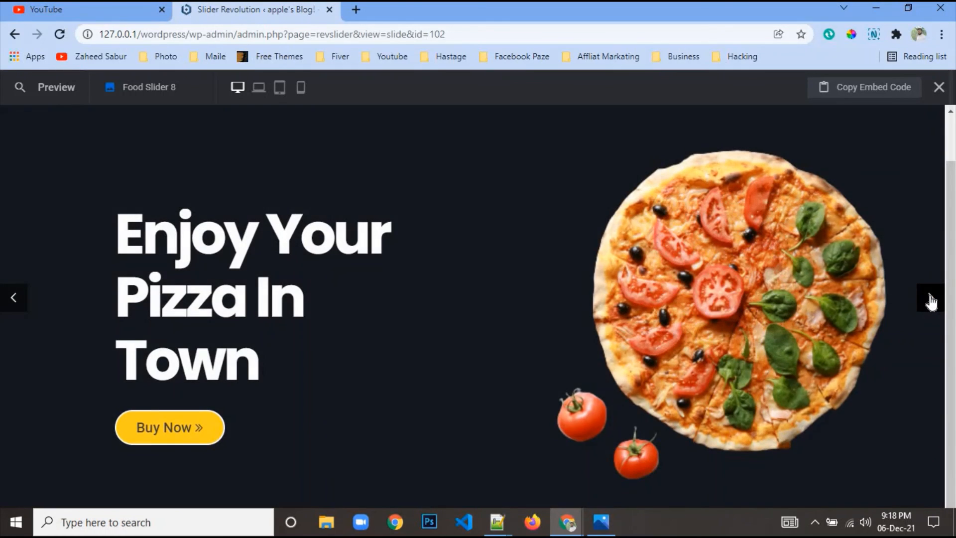
{"action": "left_click", "coordinate": [931, 302]}
{"action": "left_click", "coordinate": [931, 302]}
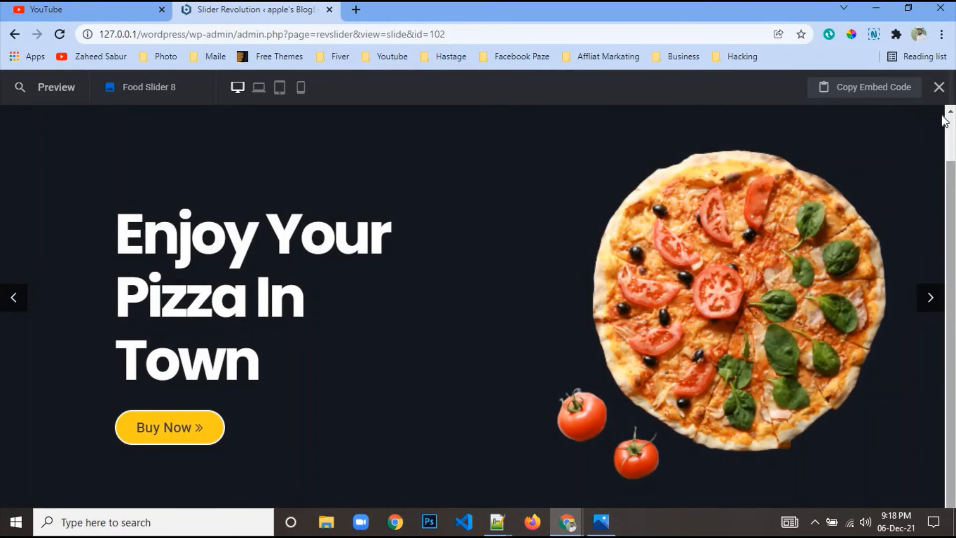
{"action": "left_click", "coordinate": [939, 87]}
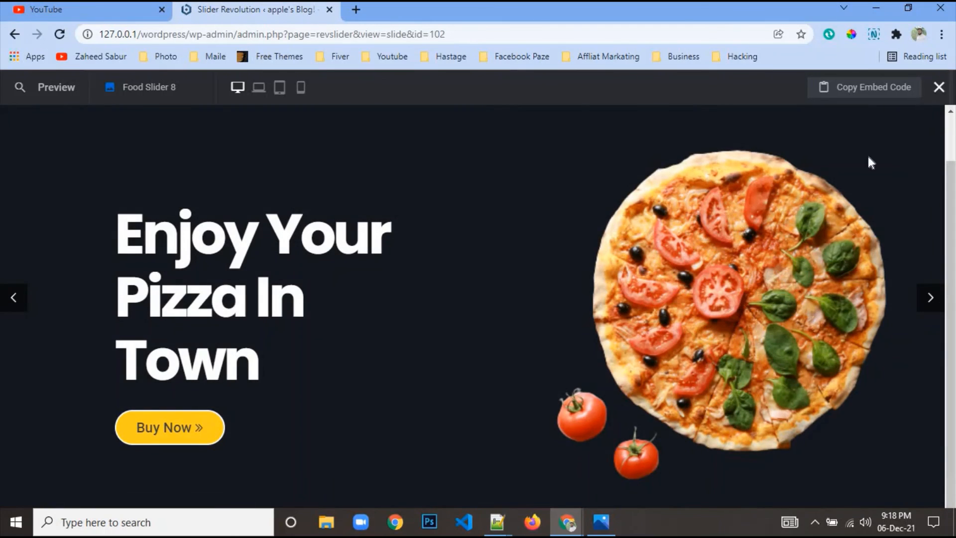
{"action": "left_click", "coordinate": [813, 523]}
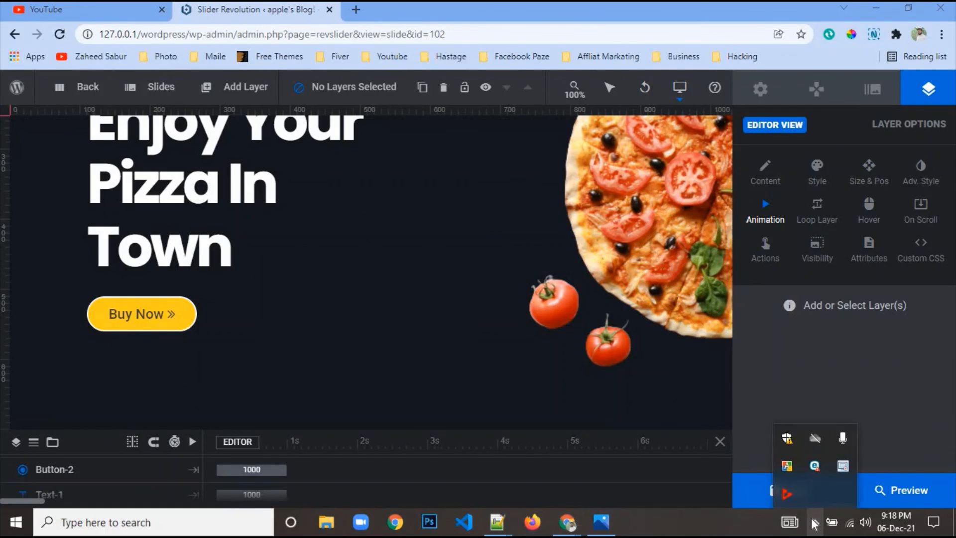